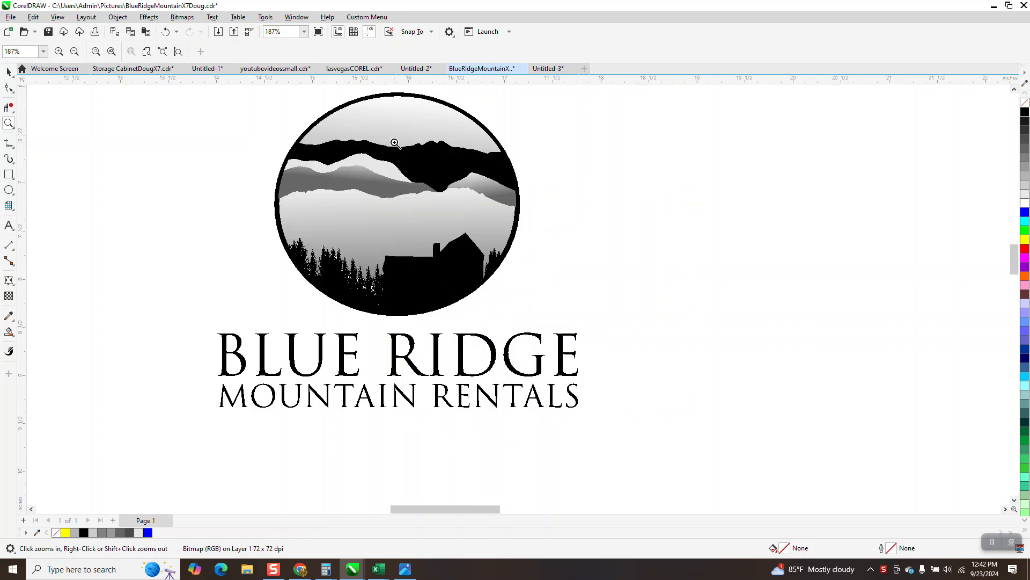
# Step: Examine the engraved logo on the green tumbler photo and compare it with the Blue Ridge Mountain Rentals vector logo
pyautogui.scroll(-2, 354, 176)
pyautogui.scroll(-5, 355, 176)
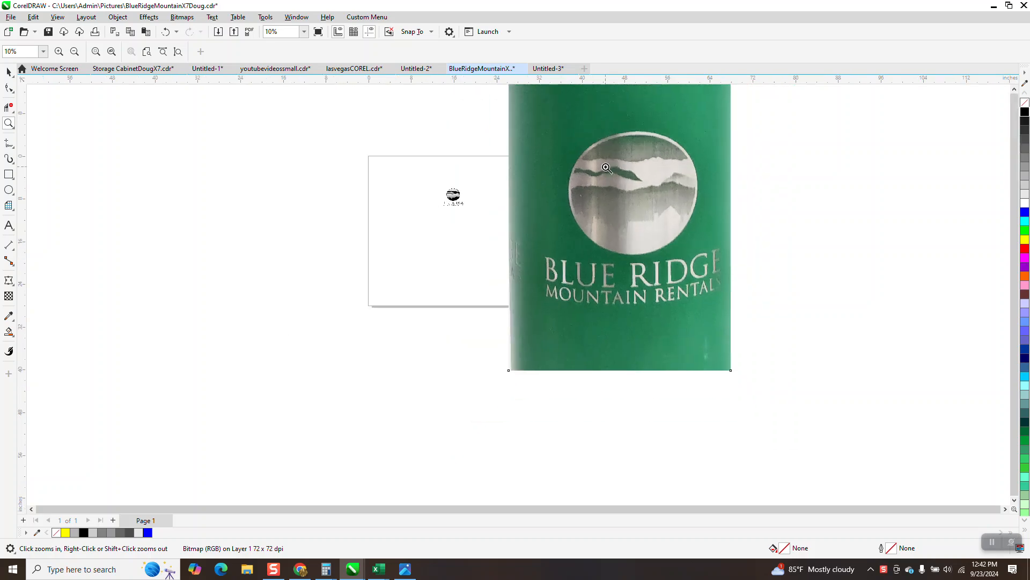
pyautogui.moveTo(549, 129); pyautogui.dragTo(732, 261)
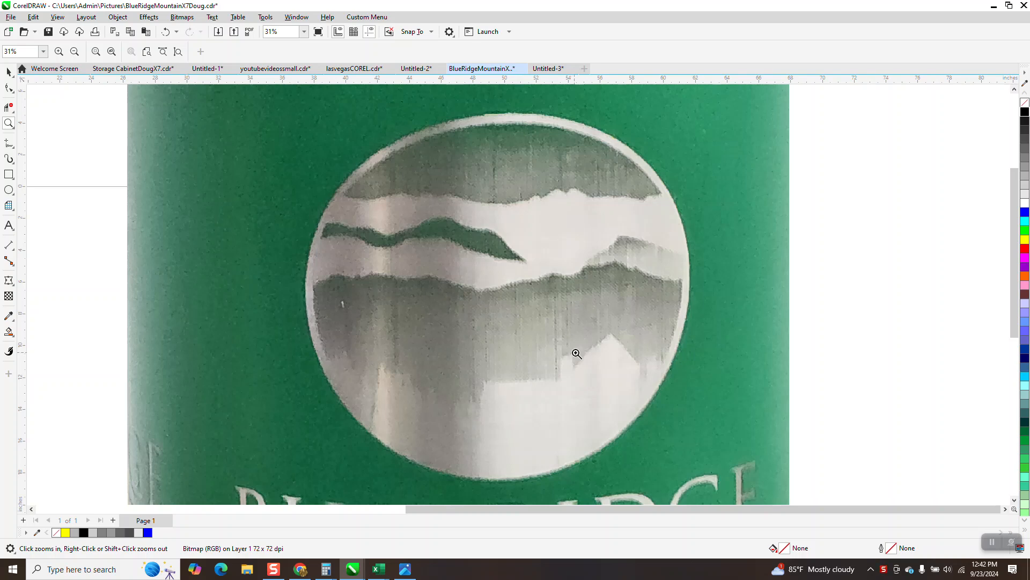
pyautogui.scroll(-2, 579, 326)
pyautogui.scroll(-2, 586, 320)
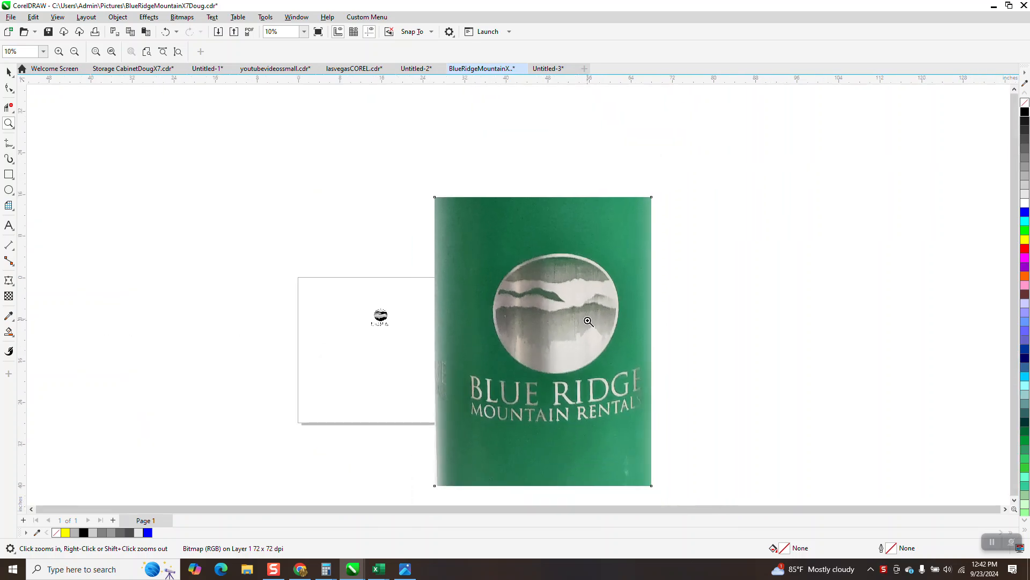
pyautogui.moveTo(366, 294); pyautogui.dragTo(479, 357)
pyautogui.click(9, 72)
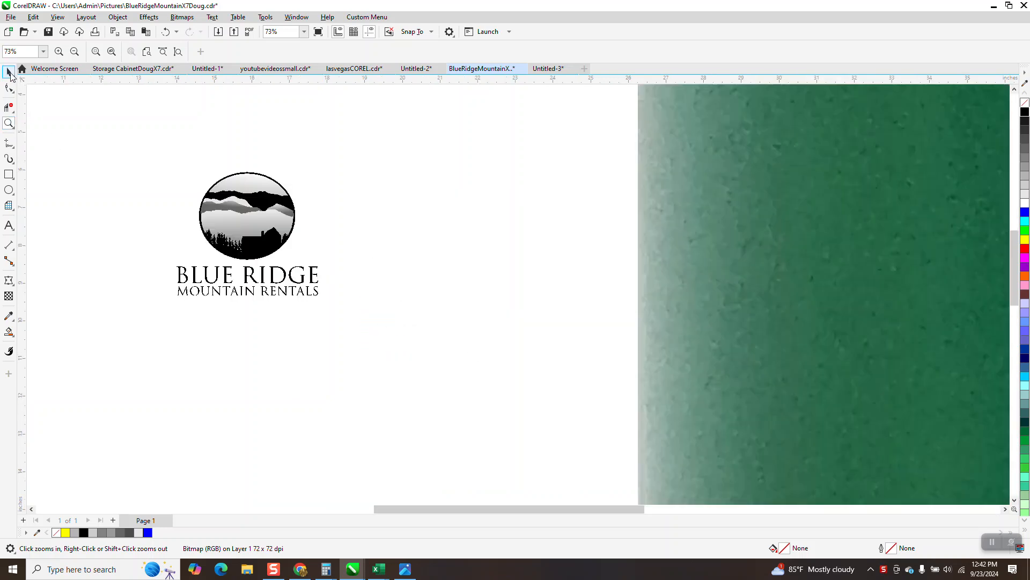
pyautogui.scroll(-1, 411, 297)
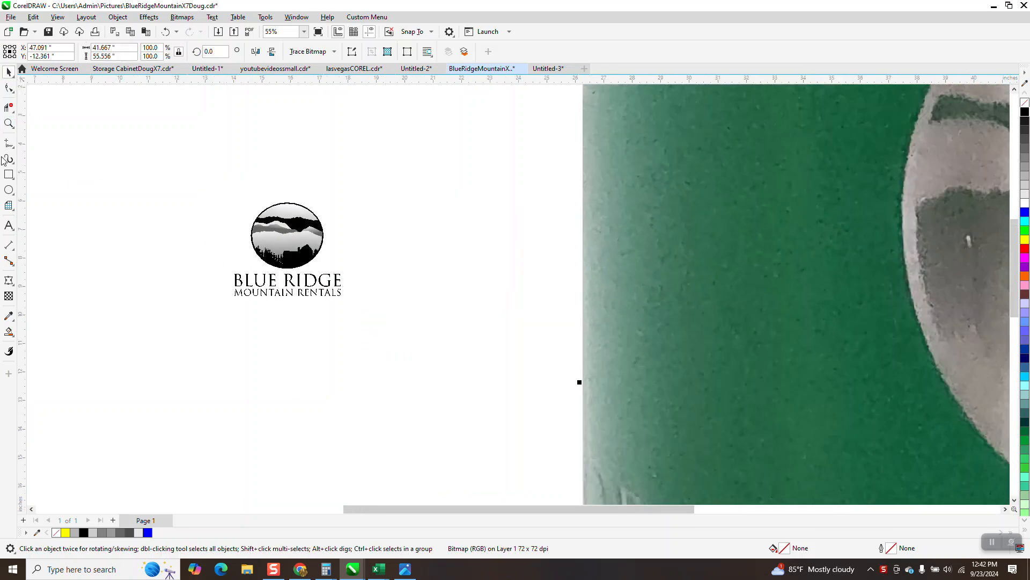
pyautogui.click(9, 124)
pyautogui.moveTo(207, 191); pyautogui.dragTo(410, 305)
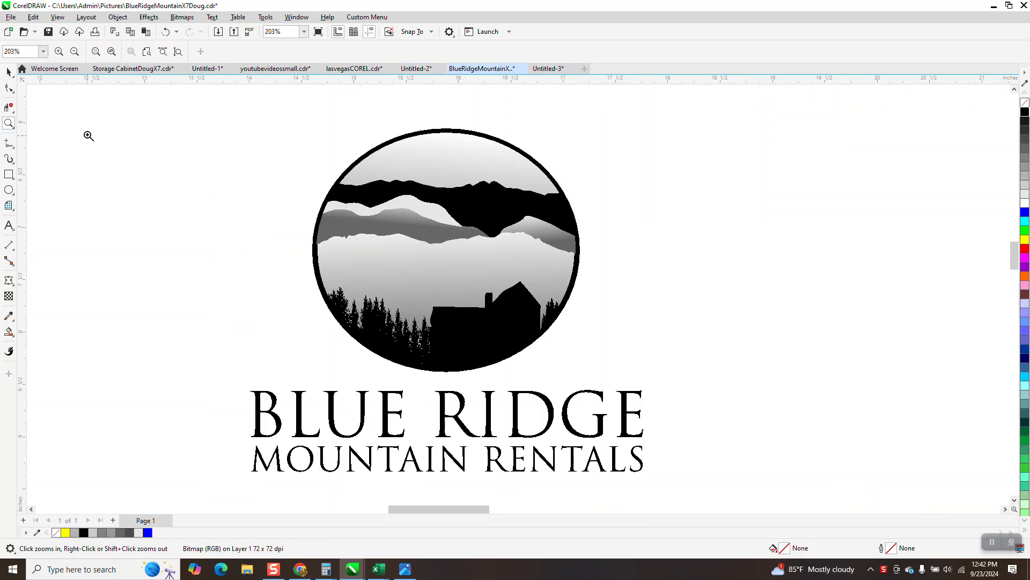
# Step: Ungroup all objects of the Blue Ridge Mountain Rentals logo and deselect them
pyautogui.click(9, 73)
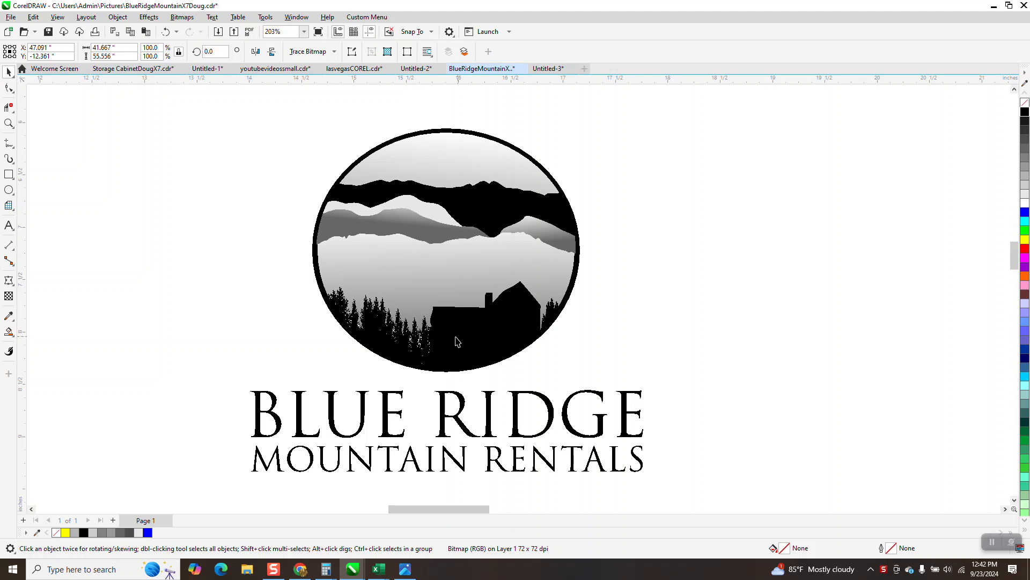
pyautogui.click(580, 257)
pyautogui.click(580, 256)
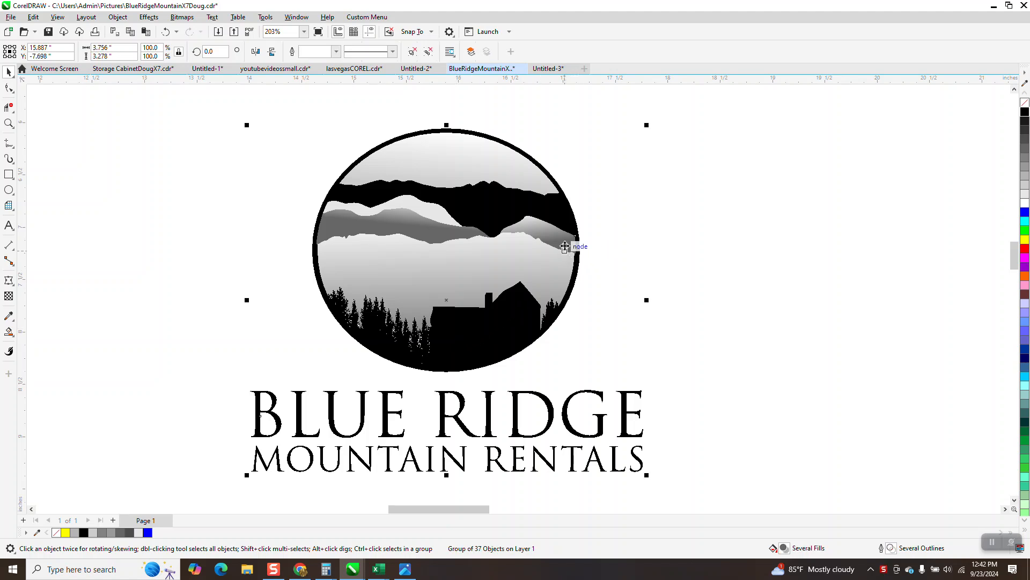
pyautogui.click(118, 16)
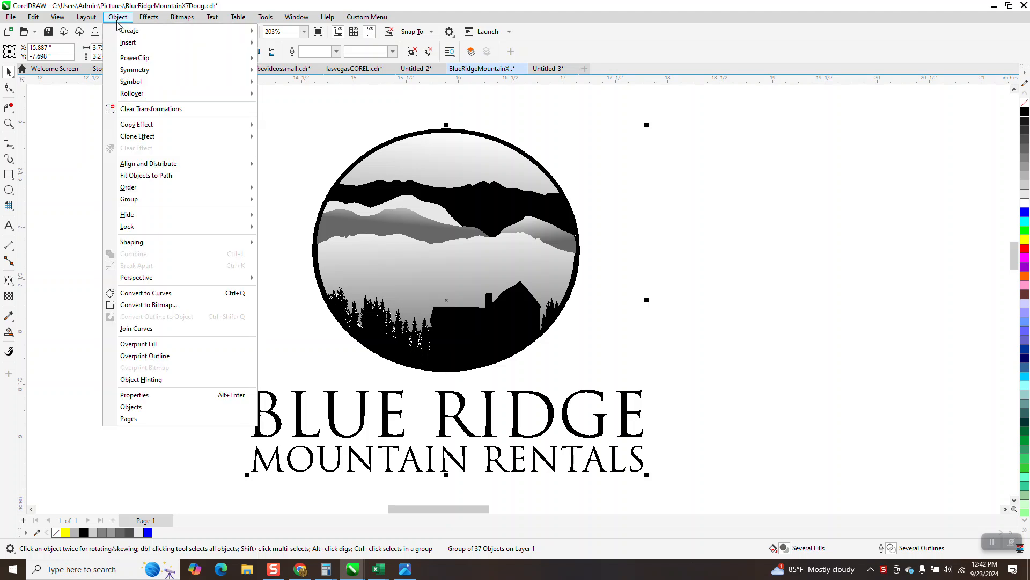
pyautogui.moveTo(136, 200)
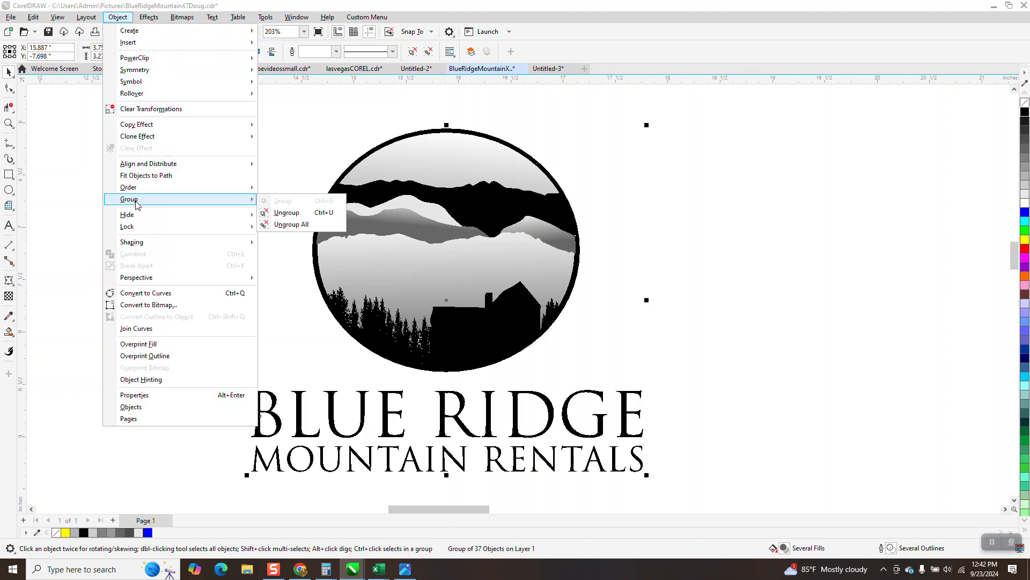
pyautogui.click(268, 224)
pyautogui.click(286, 193)
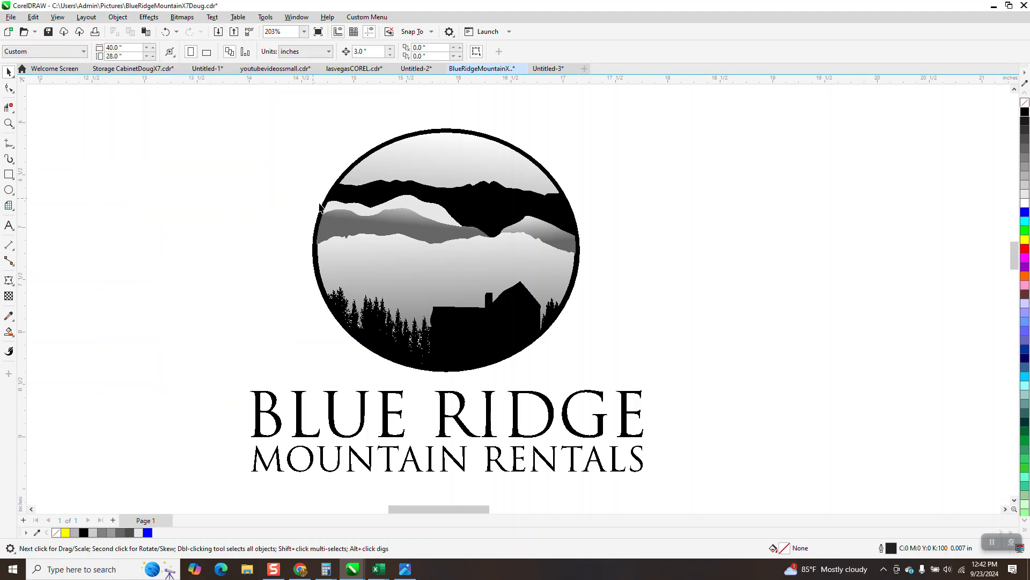
# Step: Move the lower gradient area, the grey mountain band and the light ridge 3 inches right, out of the circle
pyautogui.click(395, 281)
pyautogui.press('Right')
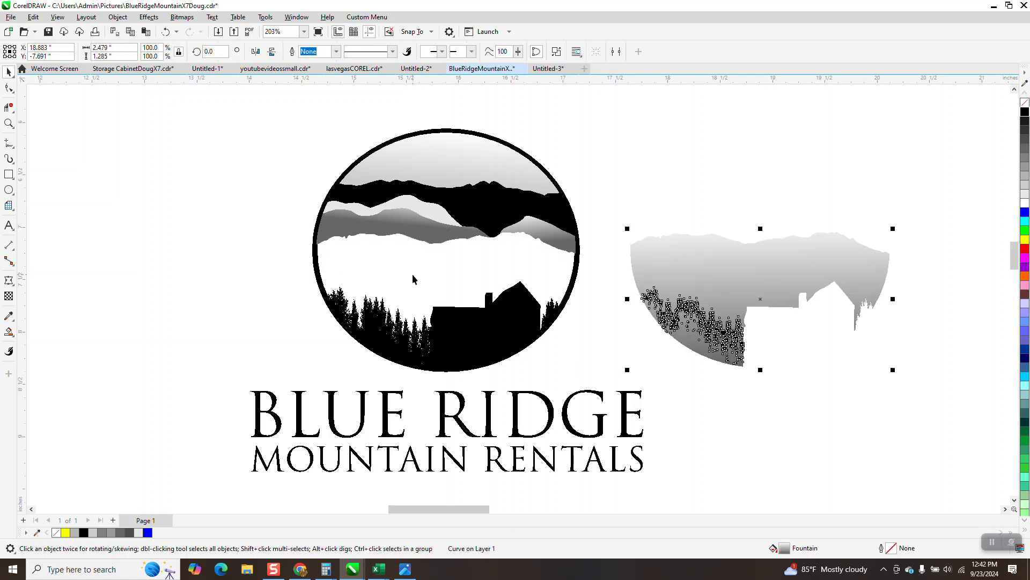
pyautogui.click(420, 225)
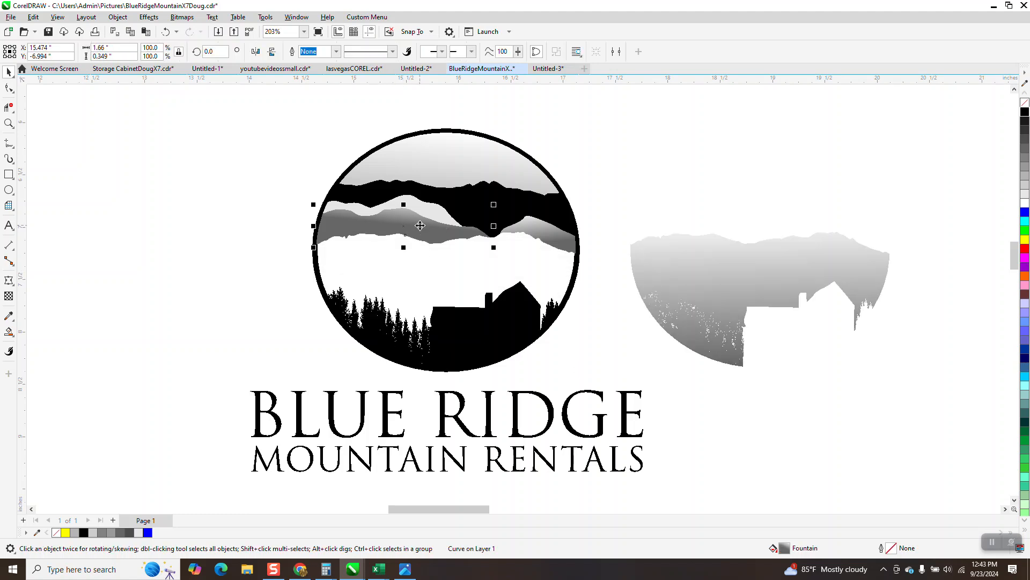
pyautogui.press('Right')
pyautogui.click(459, 217)
pyautogui.press('Right')
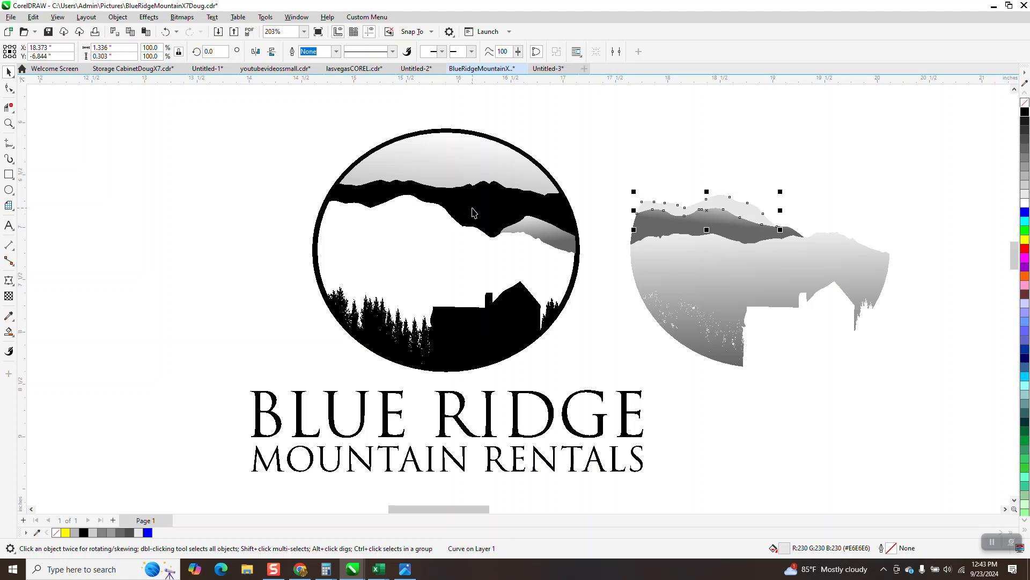
# Step: Move the black mountain band, the small gradient ridge and the gradient sky 3 inches right, beside the circle
pyautogui.click(466, 212)
pyautogui.press('Right')
pyautogui.click(543, 227)
pyautogui.press('Right')
pyautogui.click(514, 171)
pyautogui.press('Right')
pyautogui.moveTo(245, 104); pyautogui.dragTo(601, 382)
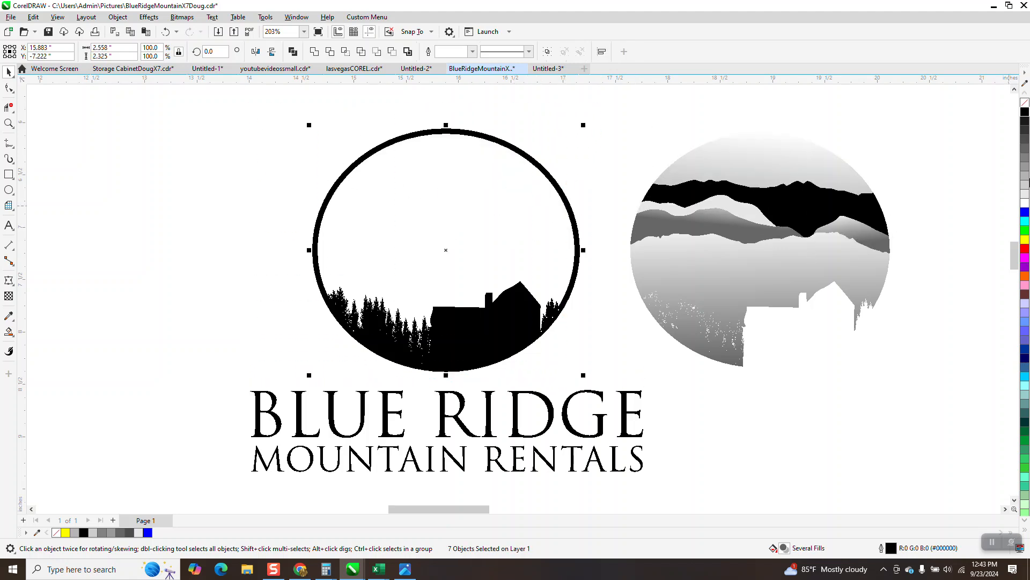
pyautogui.click(1025, 123)
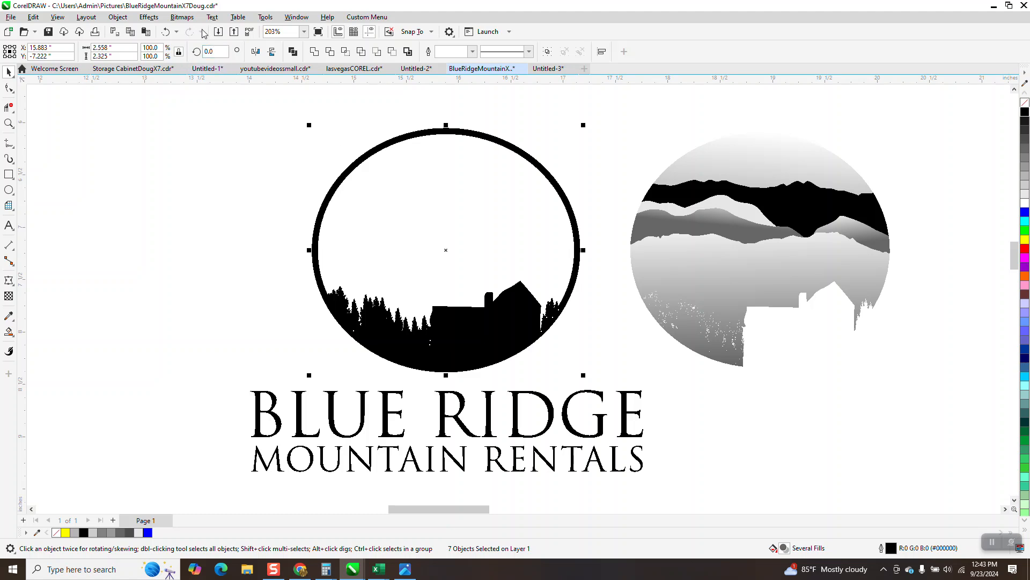
pyautogui.click(167, 33)
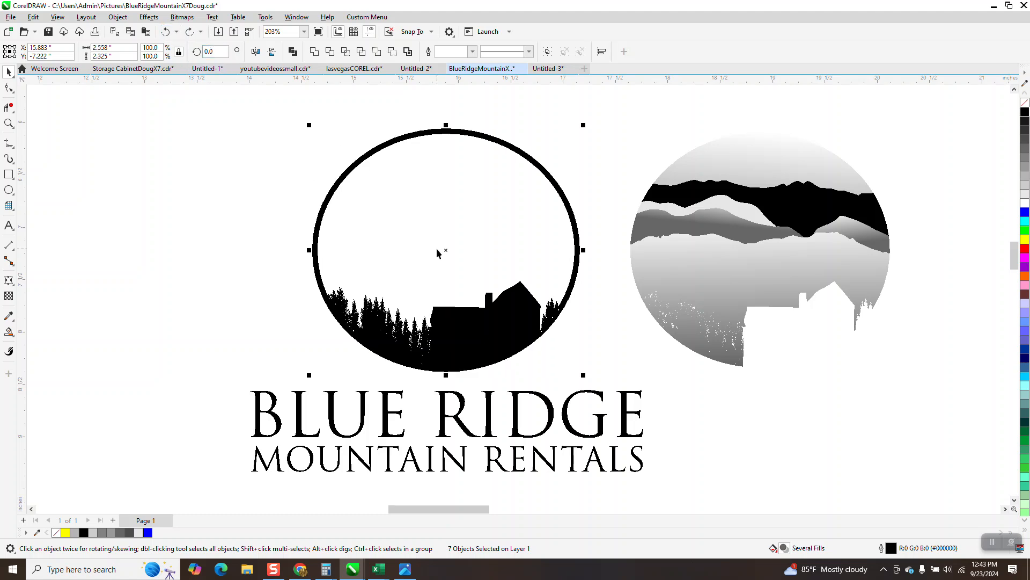
# Step: Remove the fill from all the moved landscape pieces and give them a black outline
pyautogui.moveTo(615, 119); pyautogui.dragTo(925, 404)
pyautogui.click(1025, 103)
pyautogui.rightClick(1025, 111)
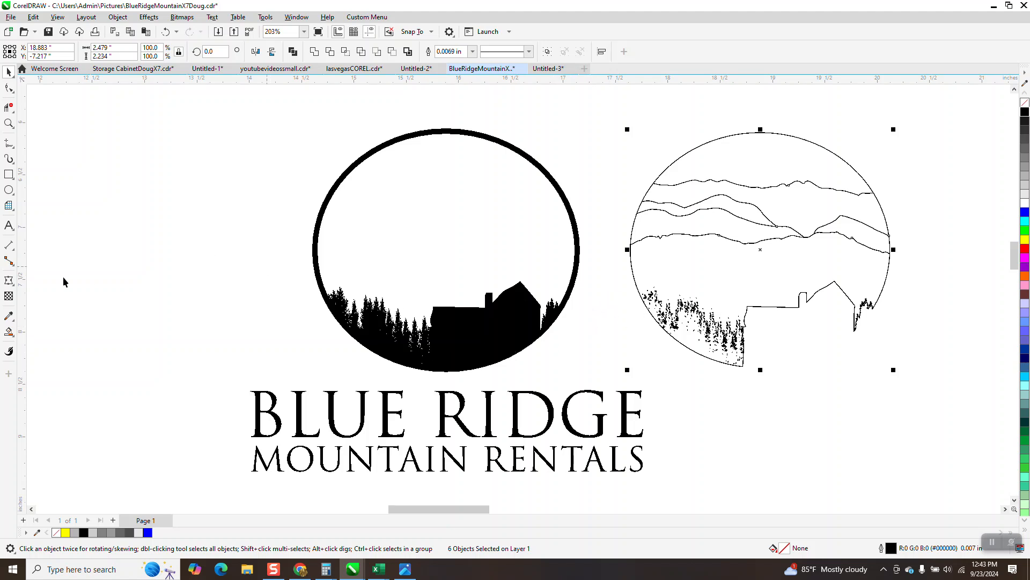
# Step: Smart-fill the empty area above the trees and house with blue and move the new shape 3 inches left
pyautogui.click(9, 333)
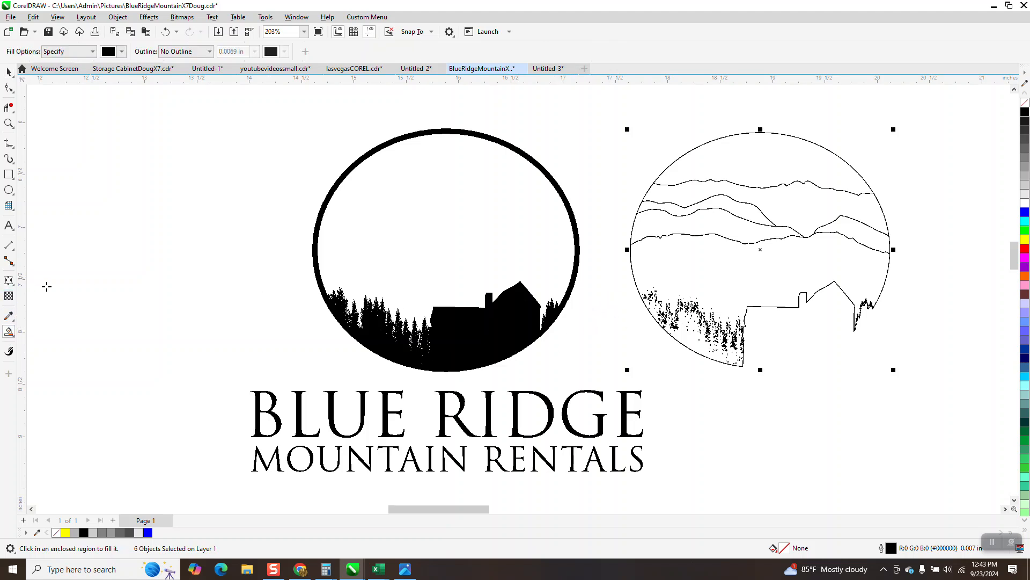
pyautogui.click(121, 52)
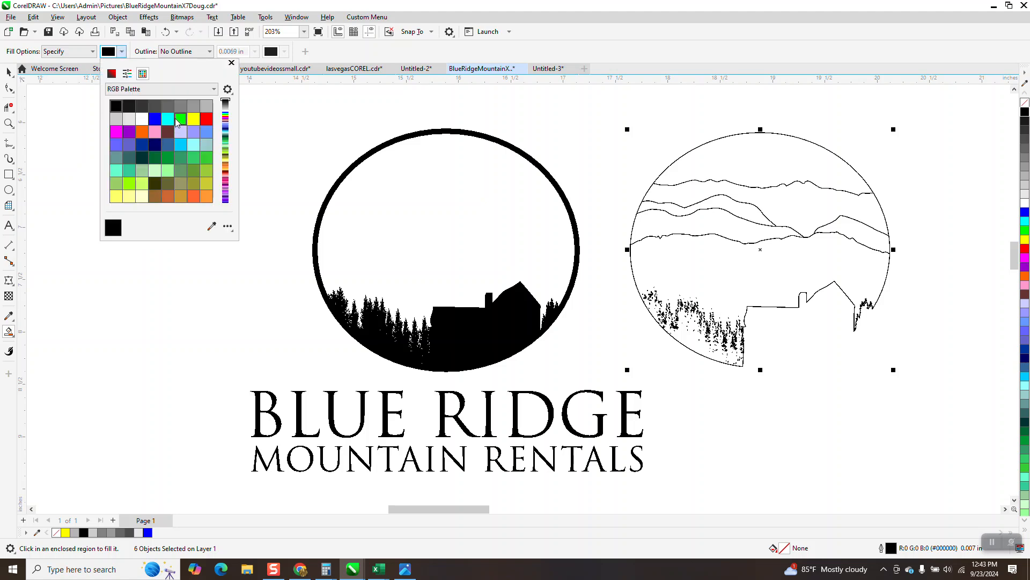
pyautogui.click(155, 119)
pyautogui.click(456, 198)
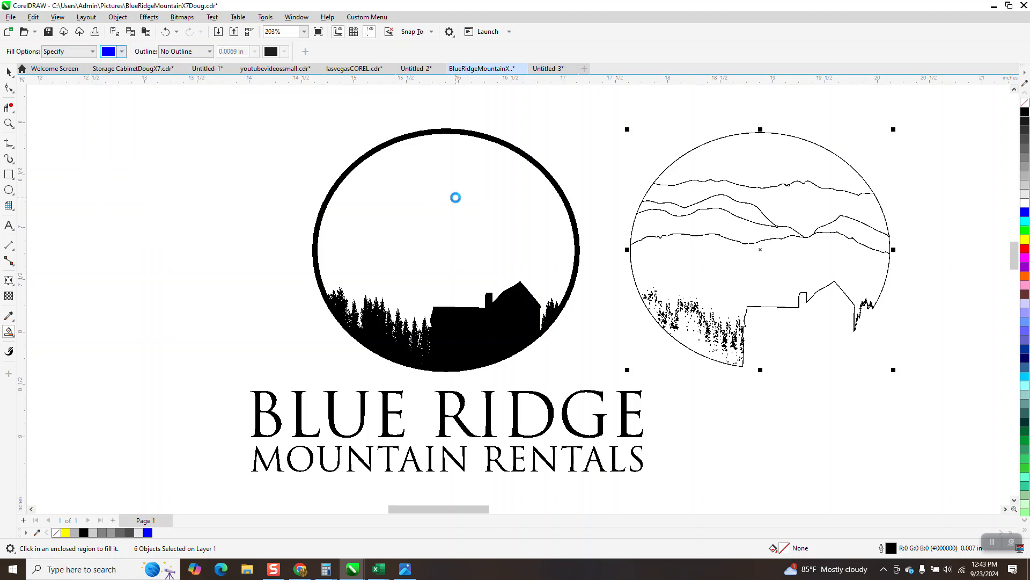
pyautogui.click(436, 167)
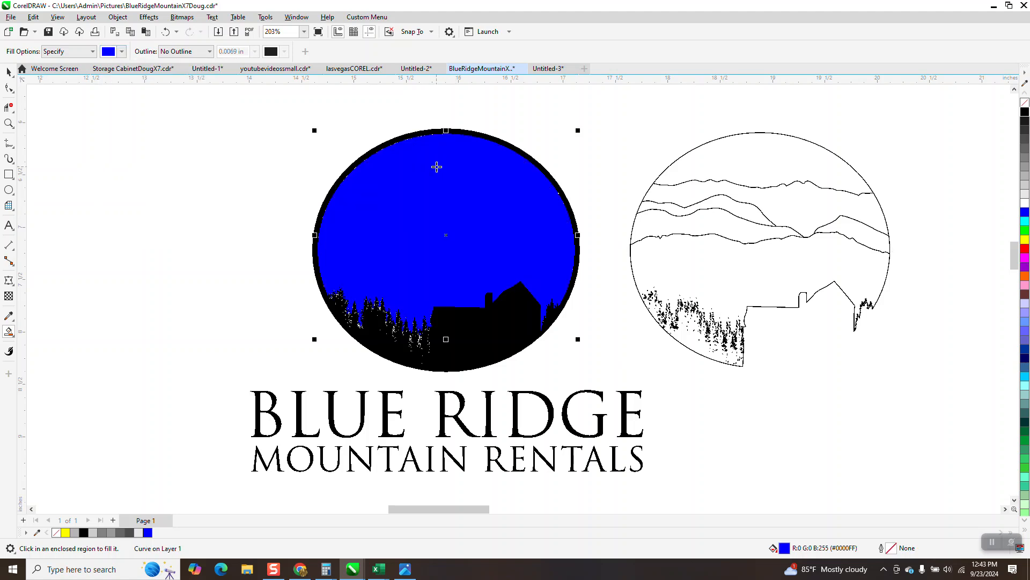
pyautogui.press('Left')
pyautogui.scroll(-1, 446, 181)
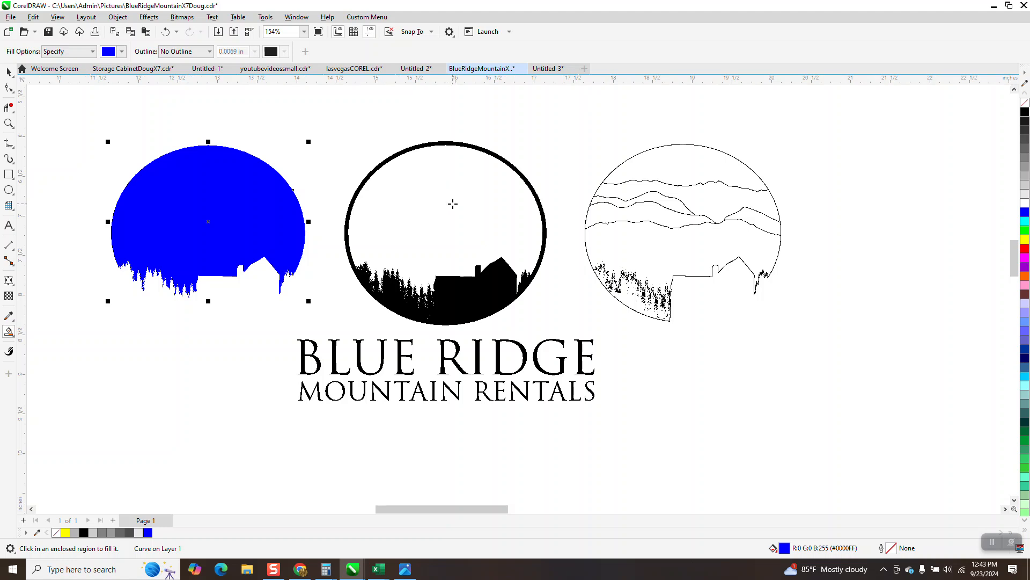
# Step: Delete the black house, the trees and the leftover fragments inside the oval ring
pyautogui.click(9, 71)
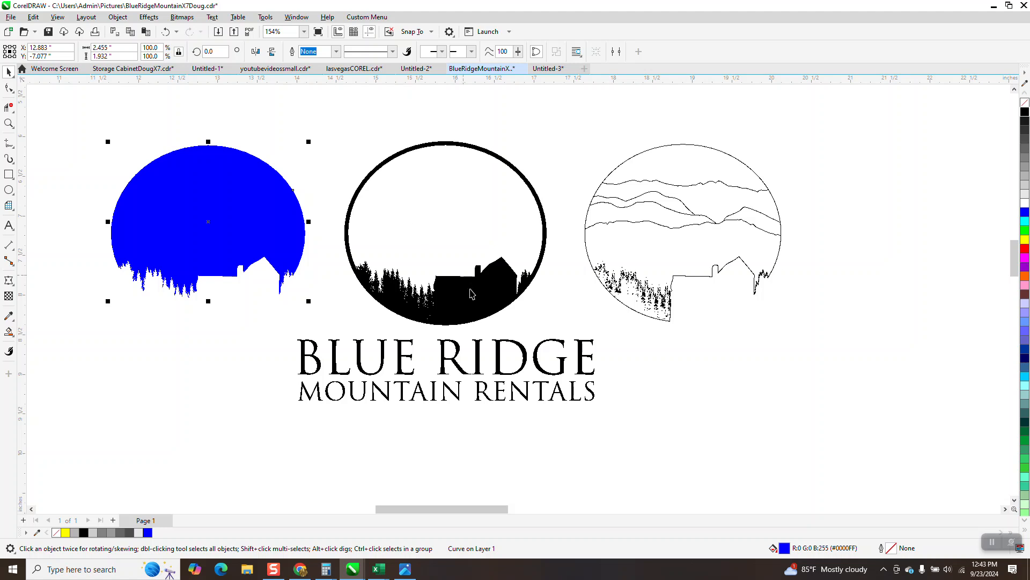
pyautogui.click(469, 290)
pyautogui.press('Delete')
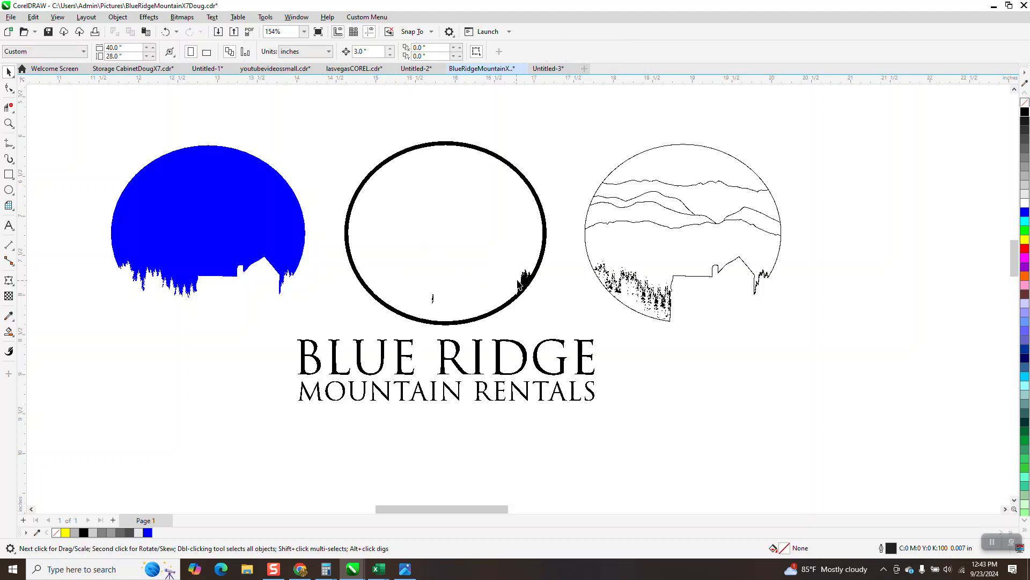
pyautogui.click(523, 281)
pyautogui.click(353, 295)
pyautogui.moveTo(420, 312); pyautogui.dragTo(502, 304)
pyautogui.press('Delete')
pyautogui.press('Delete')
# Step: Move the blue shape 3 inches right into the ring and smart-fill the tree-and-house area beneath it with green
pyautogui.click(268, 237)
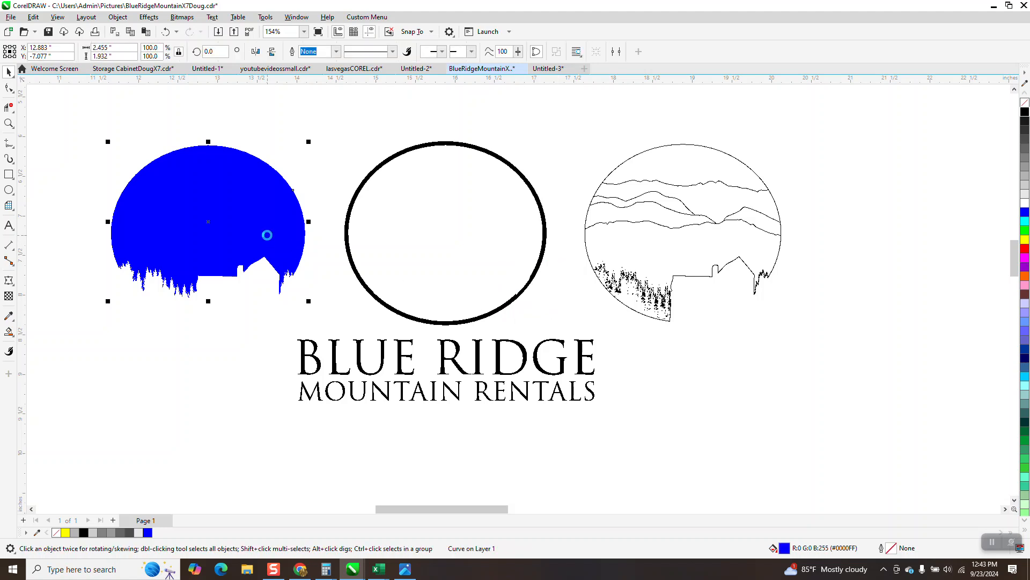
pyautogui.press('Right')
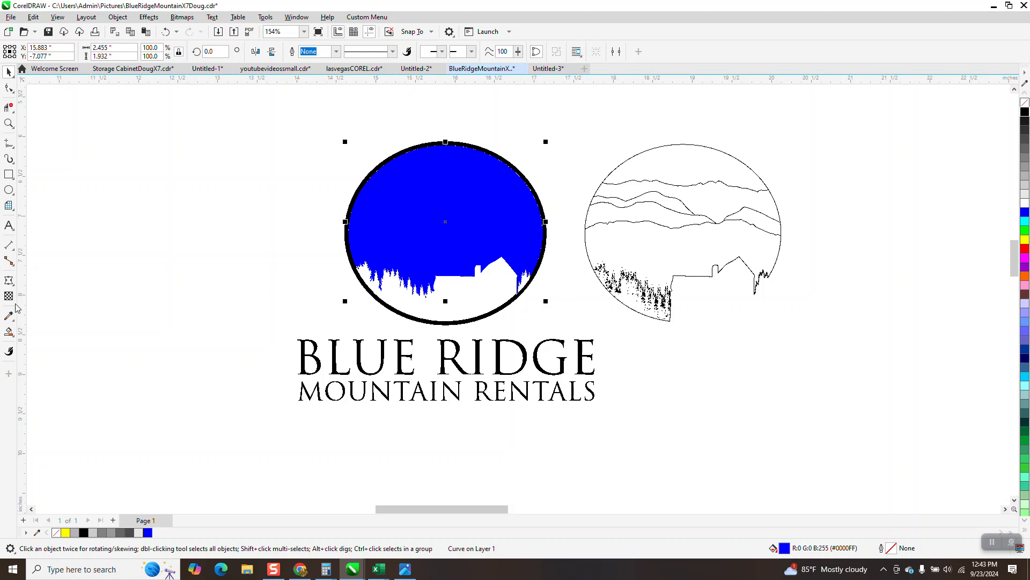
pyautogui.click(9, 332)
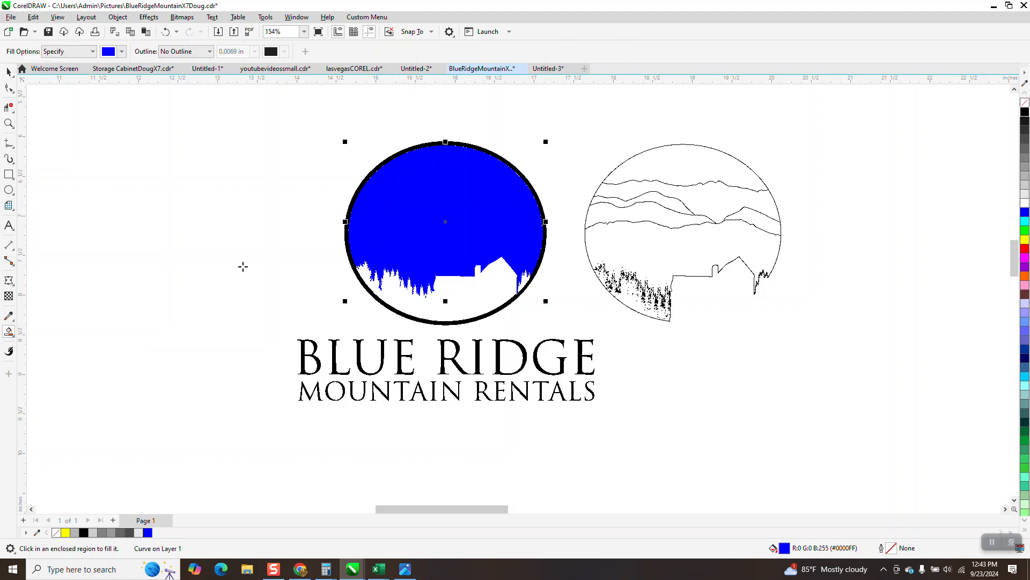
pyautogui.click(122, 51)
pyautogui.click(116, 106)
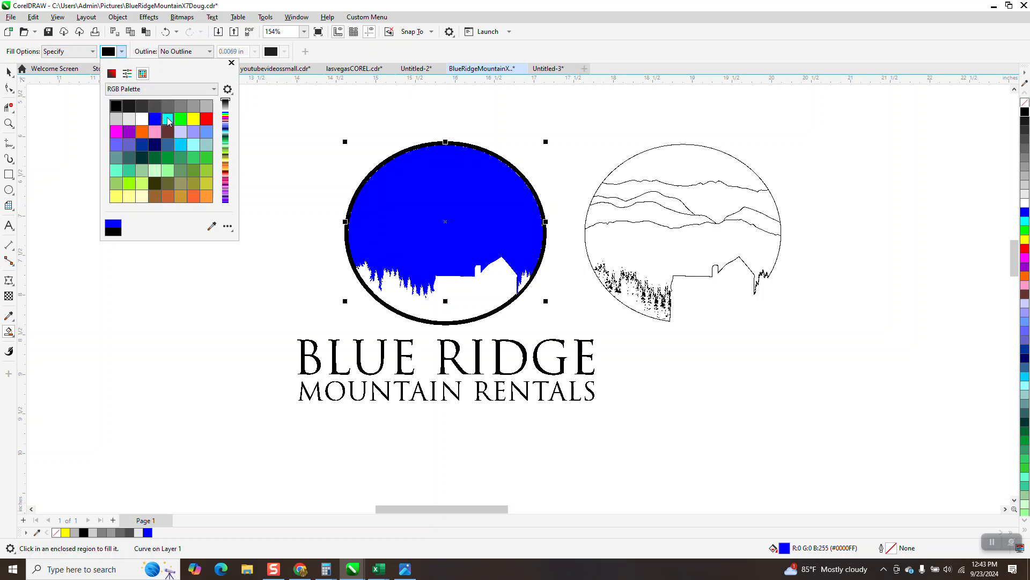
pyautogui.click(180, 118)
pyautogui.click(445, 295)
pyautogui.click(462, 295)
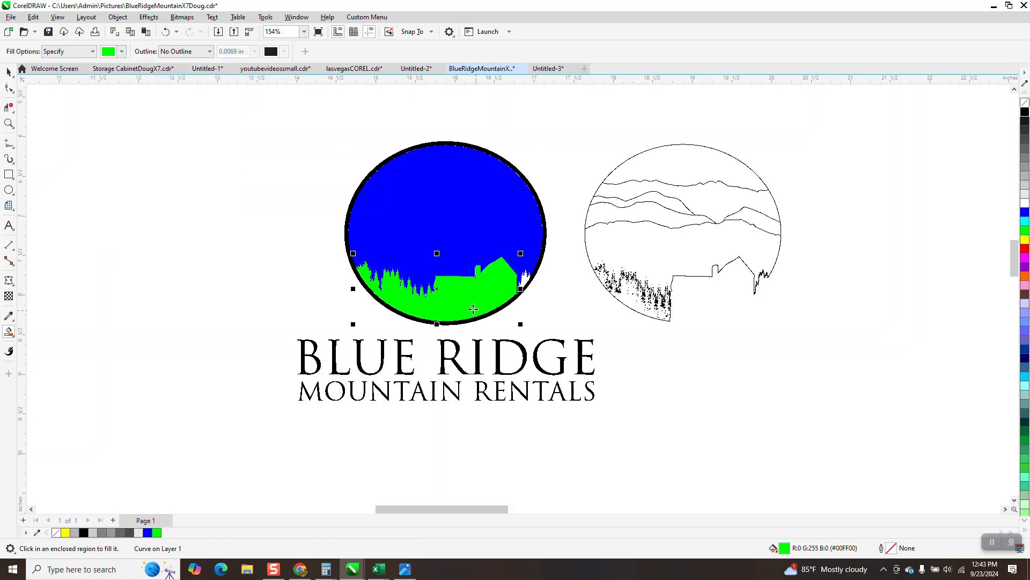
# Step: Move the green silhouette 3 inches left, remove its fill and give it a black outline
pyautogui.press('Left')
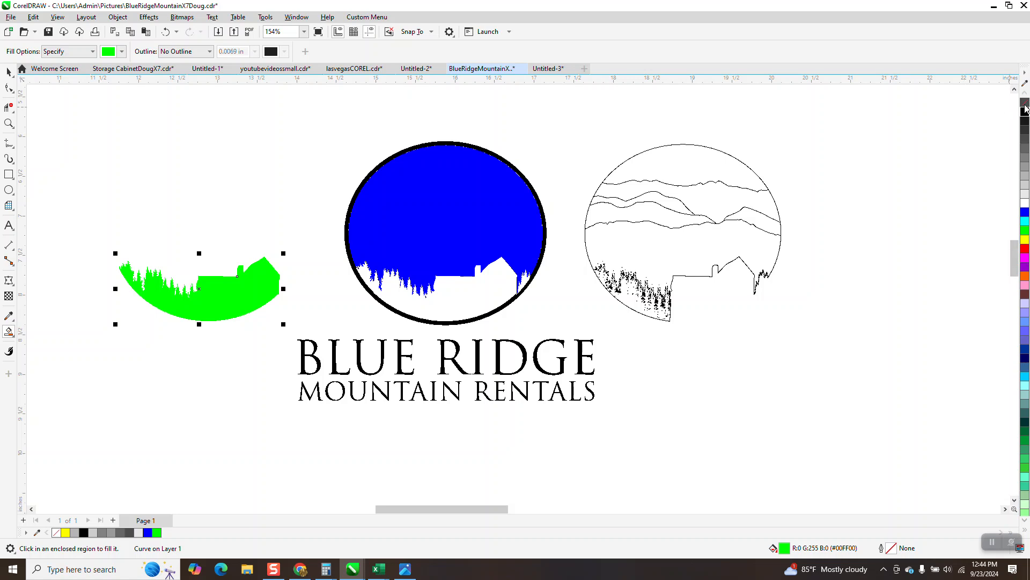
pyautogui.click(1025, 102)
pyautogui.rightClick(1025, 111)
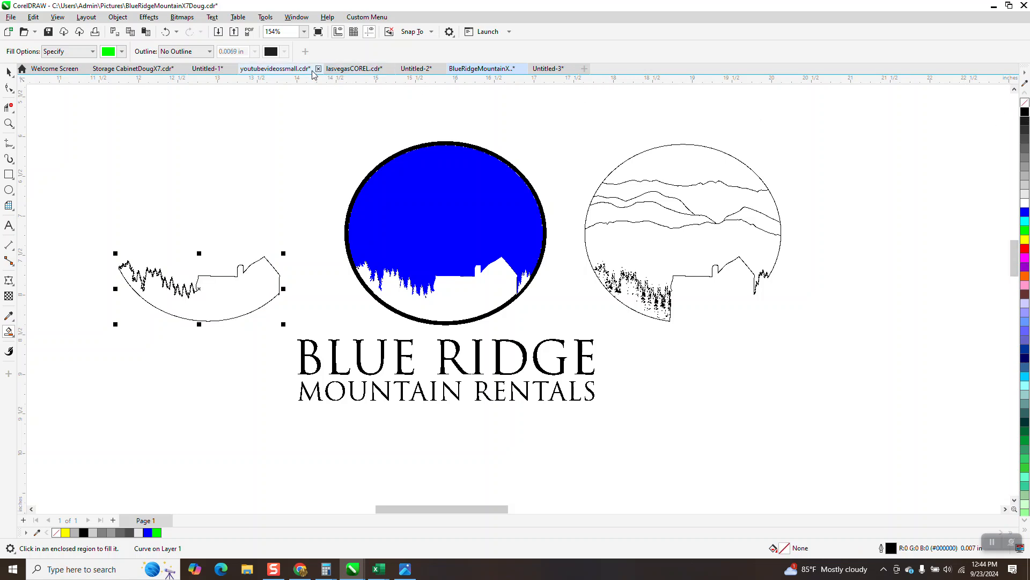
# Step: Set the outline width of the tree-and-house silhouette to 0.01 in after trying 0.028 in
pyautogui.click(9, 71)
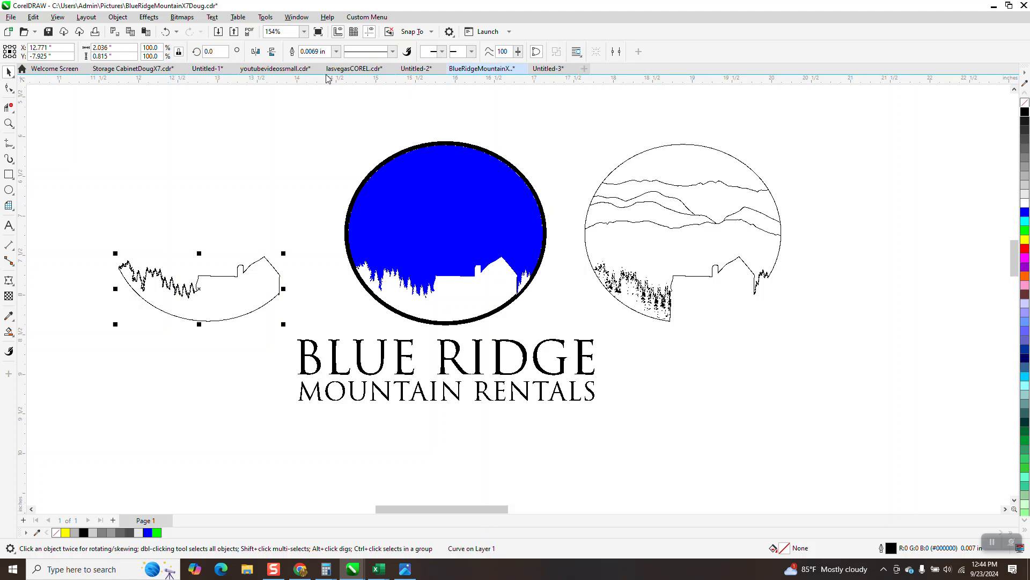
pyautogui.click(336, 51)
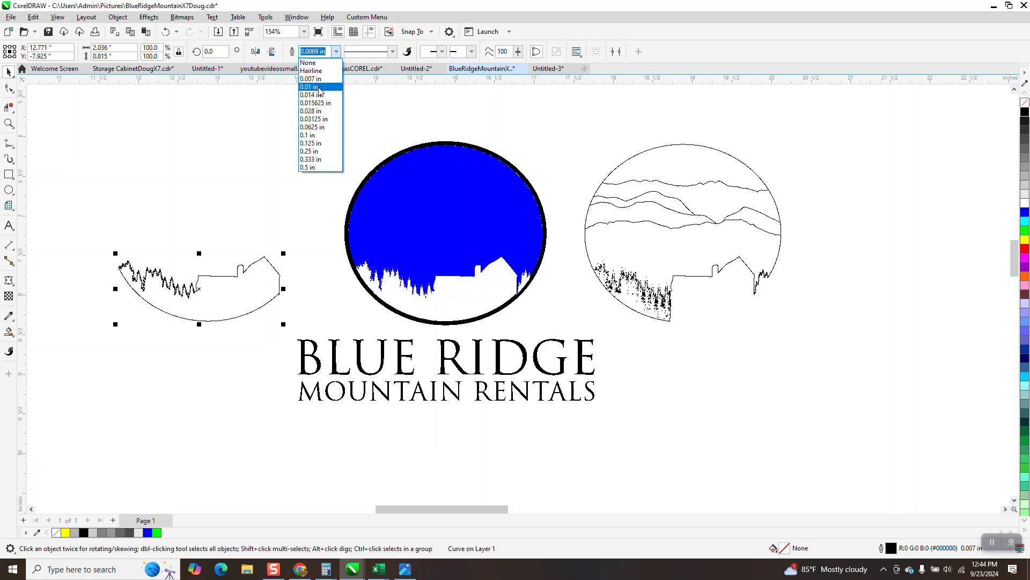
pyautogui.click(311, 86)
pyautogui.click(336, 51)
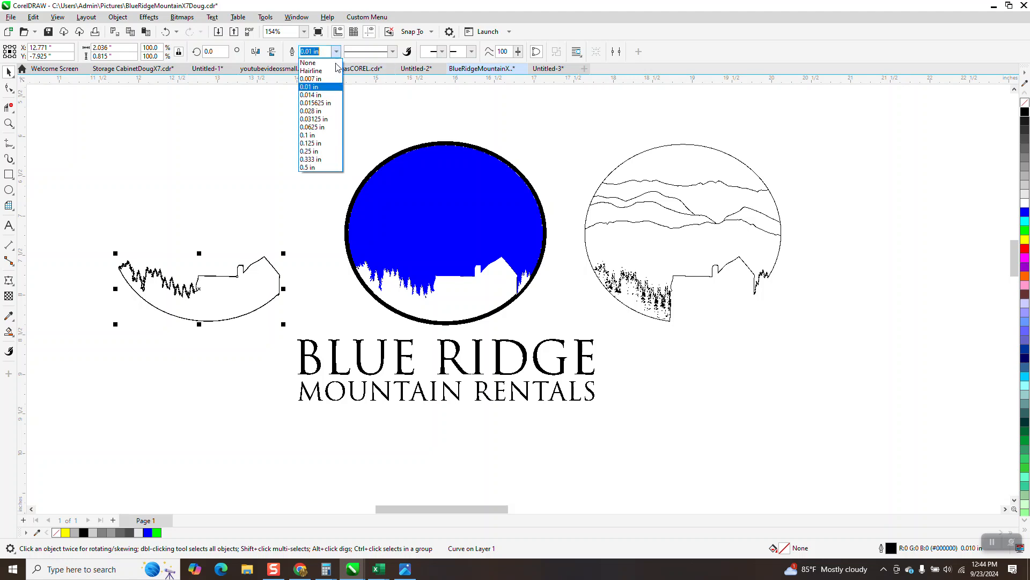
pyautogui.click(320, 114)
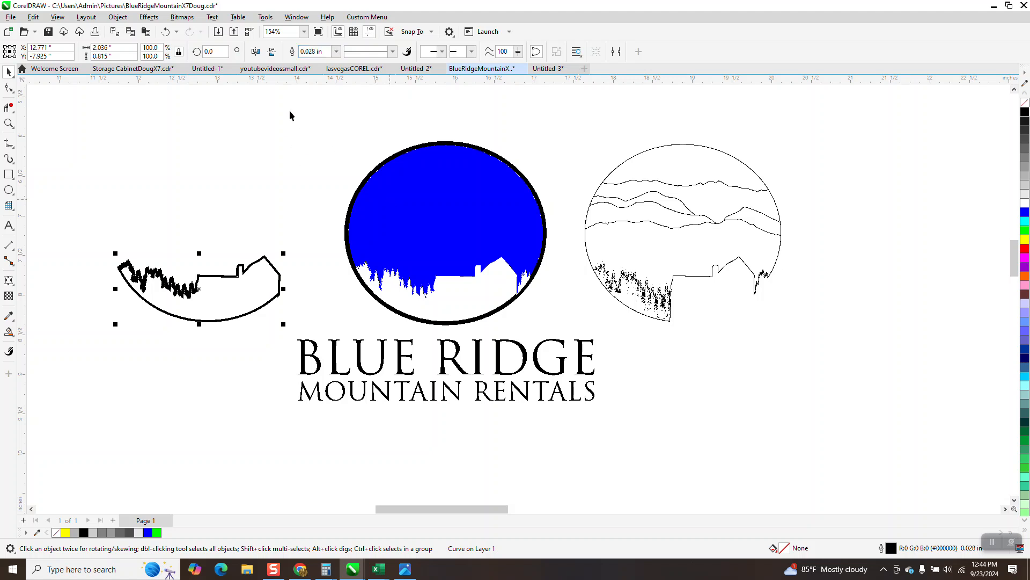
pyautogui.click(336, 51)
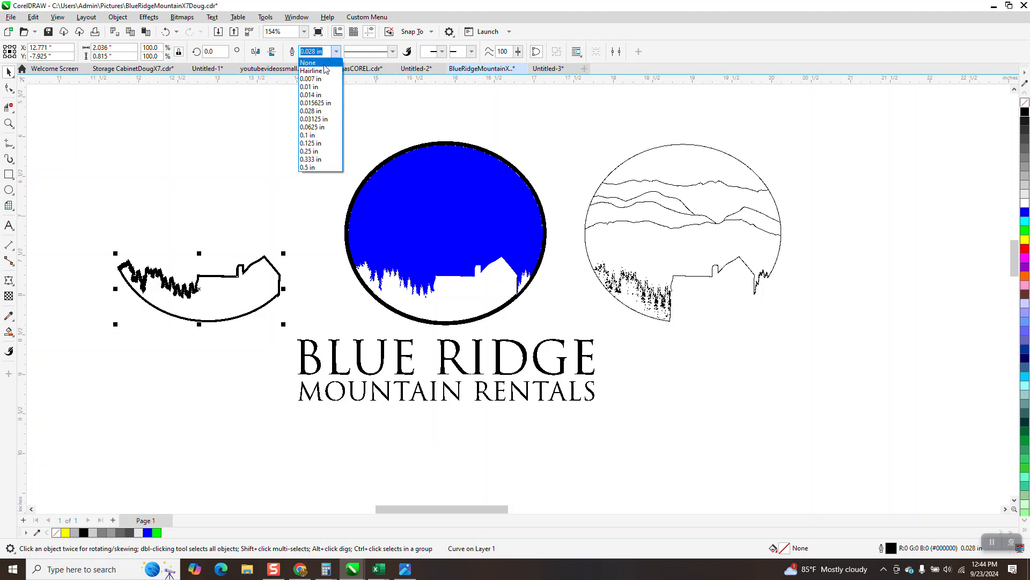
pyautogui.click(311, 95)
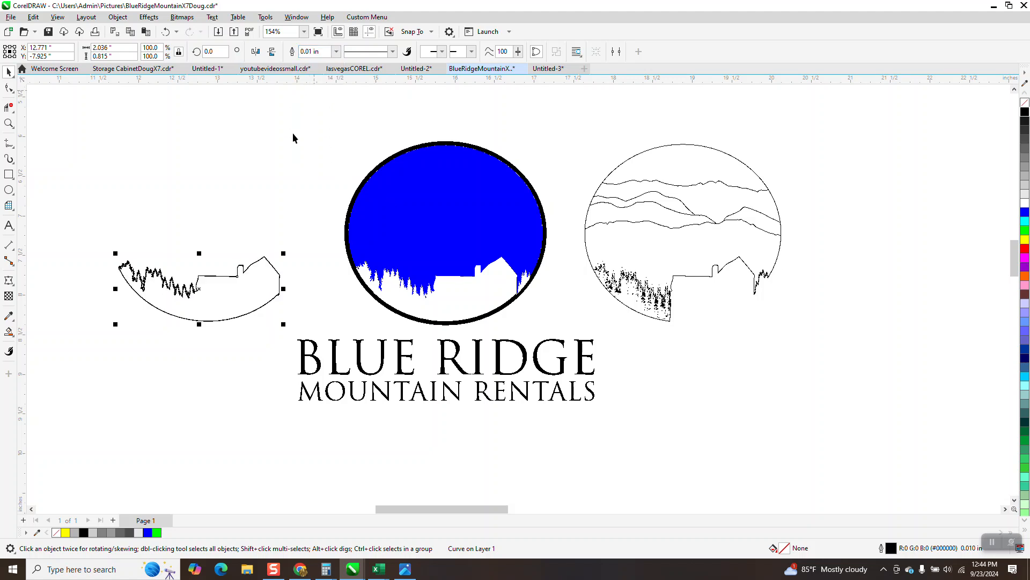
# Step: Move the blue shape 6 inches left out of the ring and the outlined silhouette 3 inches right into it
pyautogui.click(400, 199)
pyautogui.press('Left')
pyautogui.press('Left')
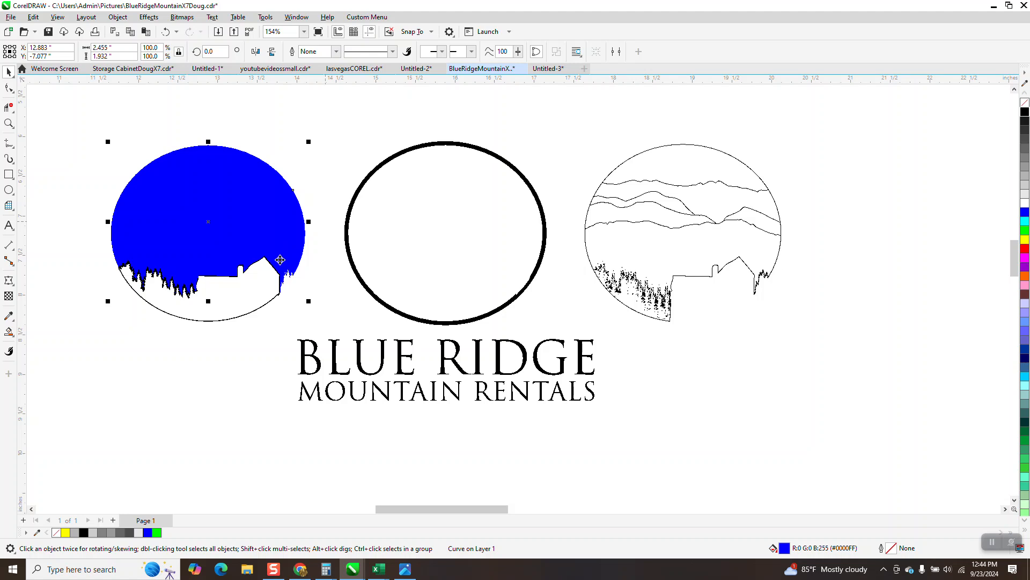
pyautogui.click(268, 281)
pyautogui.press('Right')
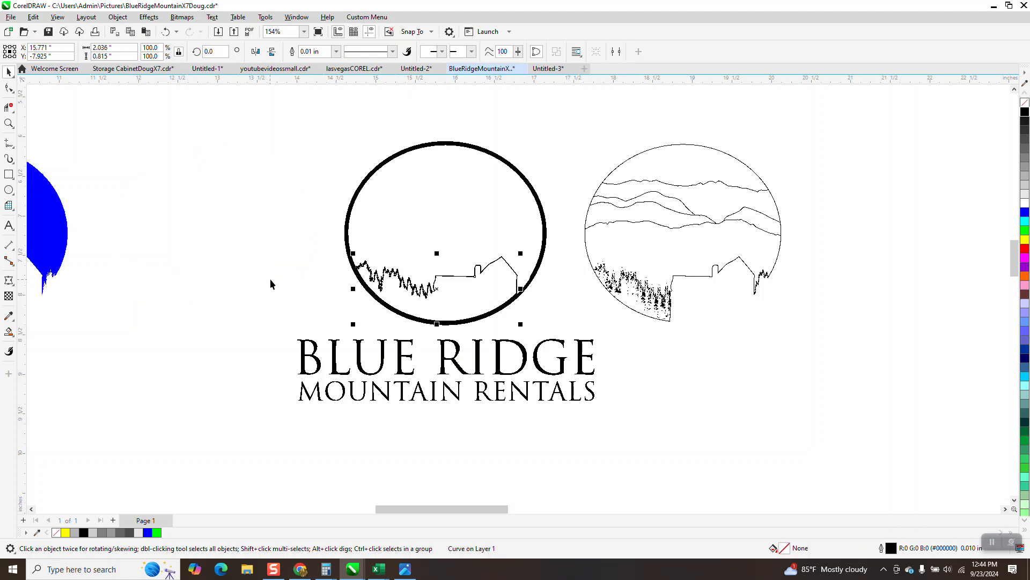
# Step: Move the widest upper mountain shape from the traced copy 3 inches left into the ring and set its outline to 0.014 in
pyautogui.click(9, 124)
pyautogui.moveTo(424, 242); pyautogui.dragTo(562, 322)
pyautogui.scroll(-4, 538, 276)
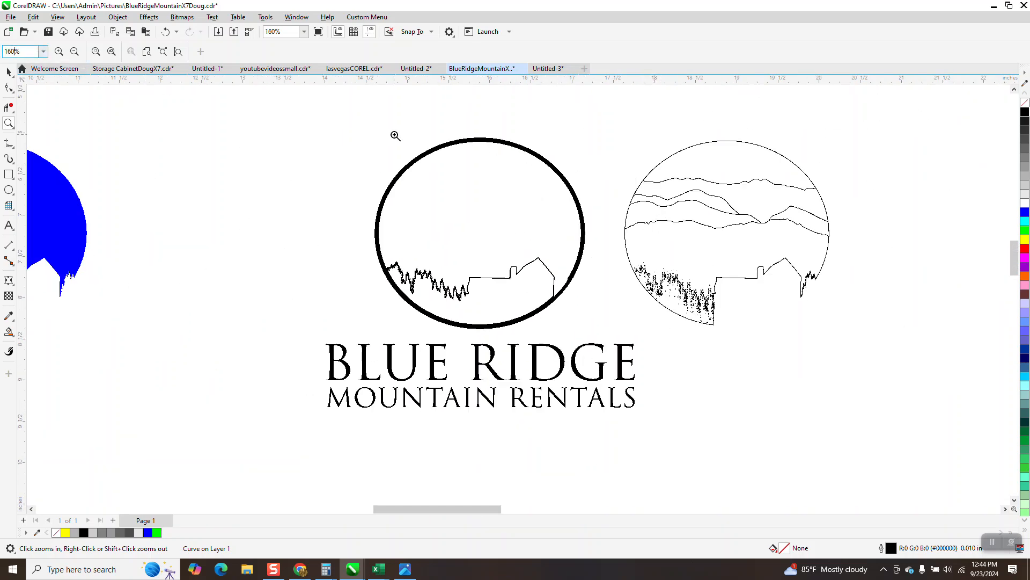
pyautogui.click(10, 73)
pyautogui.click(732, 195)
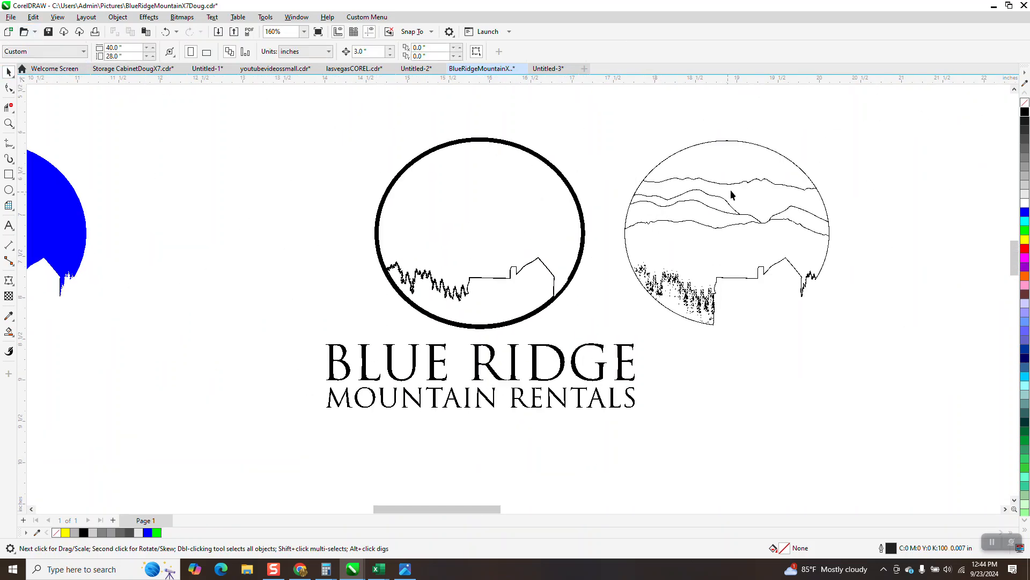
pyautogui.click(736, 184)
pyautogui.moveTo(736, 184); pyautogui.dragTo(489, 184)
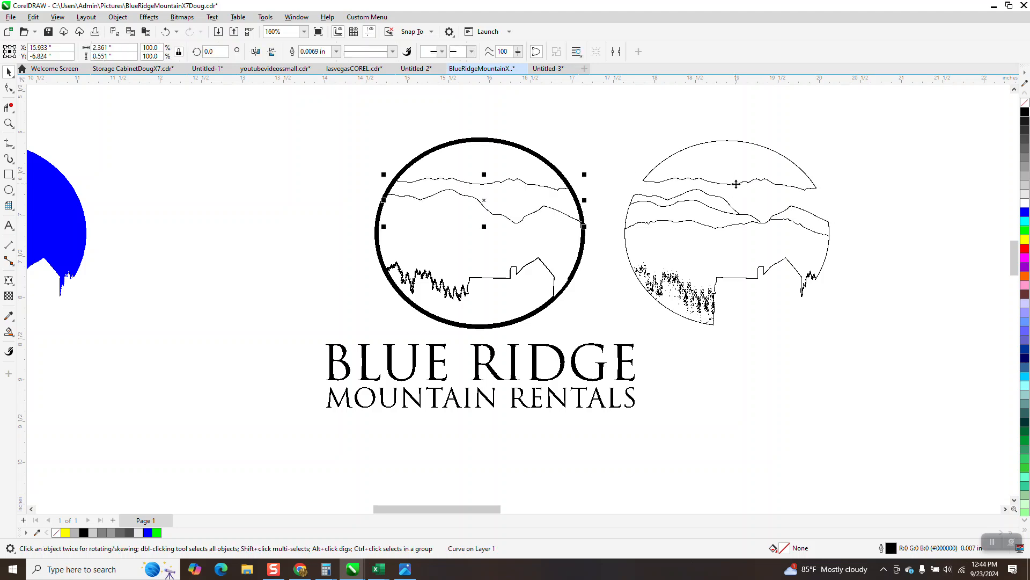
pyautogui.click(336, 51)
pyautogui.click(329, 104)
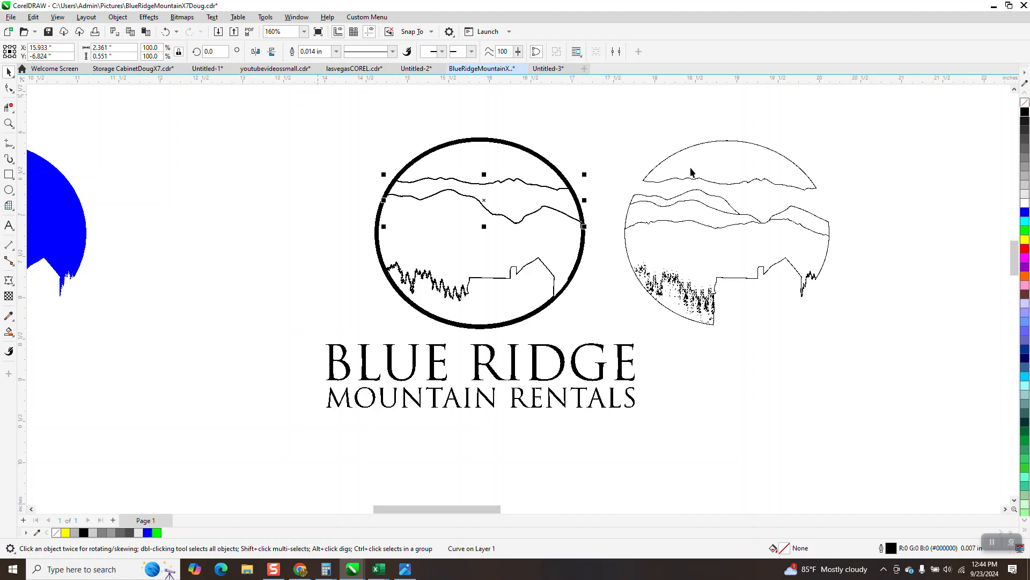
# Step: Move the narrow left mountain shape beneath the upper ridge 3 inches left into the ring and thicken its outline
pyautogui.click(722, 199)
pyautogui.press('Left')
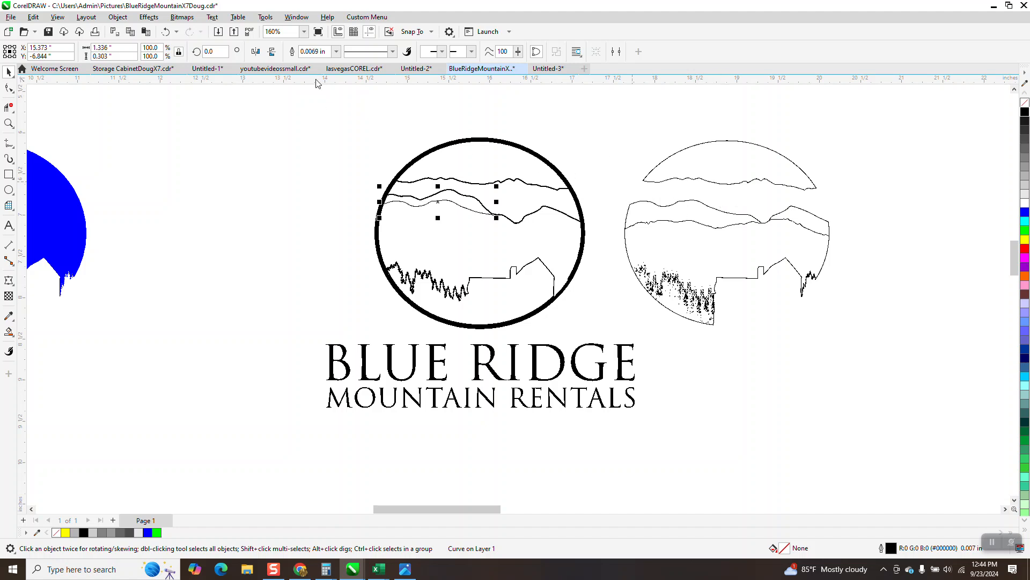
pyautogui.click(336, 51)
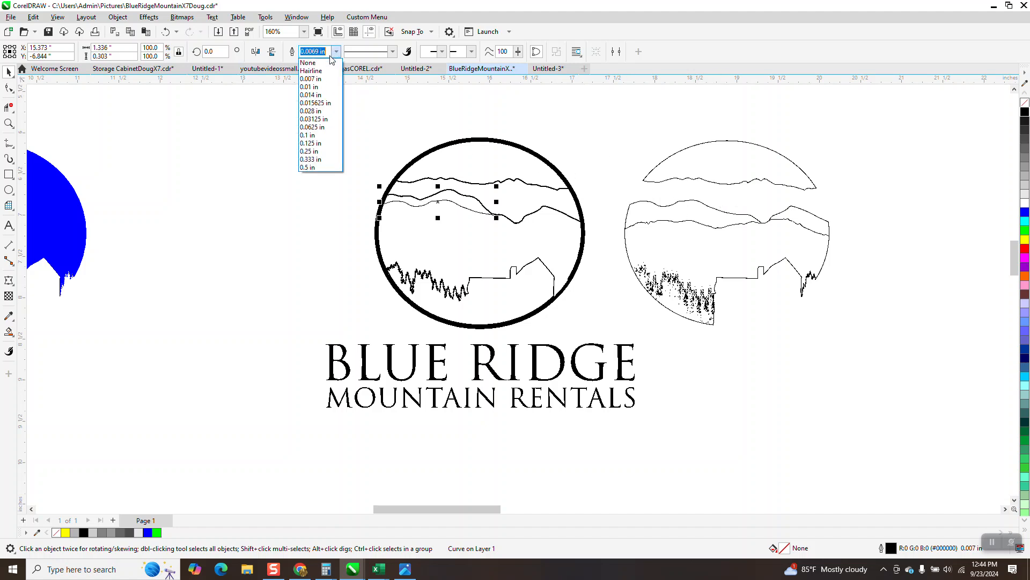
pyautogui.click(317, 90)
# Step: Move the small right-hand mountain shape 3 inches left into the ring and set its outline to 0.014 in
pyautogui.click(700, 175)
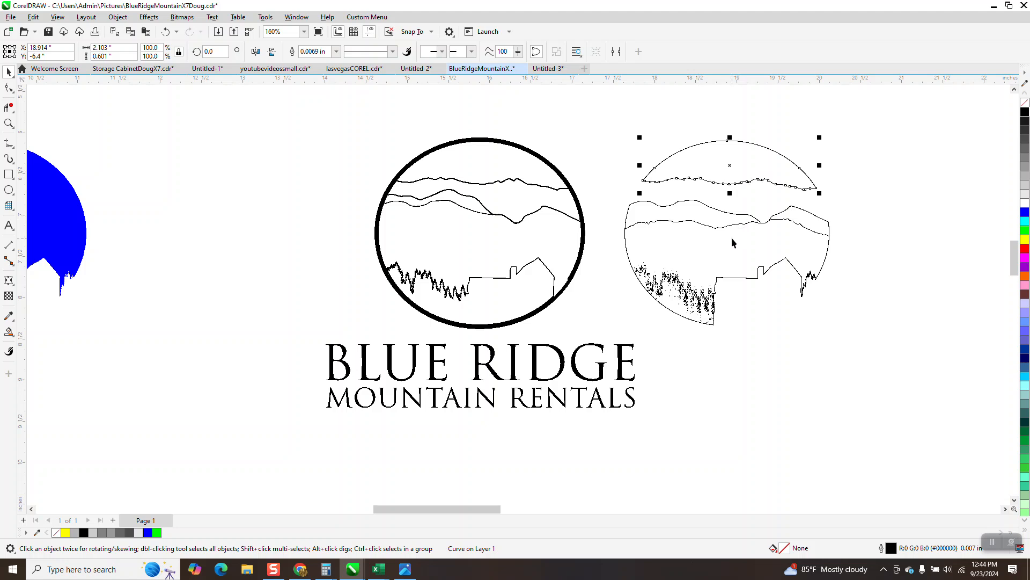
pyautogui.click(793, 236)
pyautogui.click(899, 190)
pyautogui.click(821, 219)
pyautogui.press('Left')
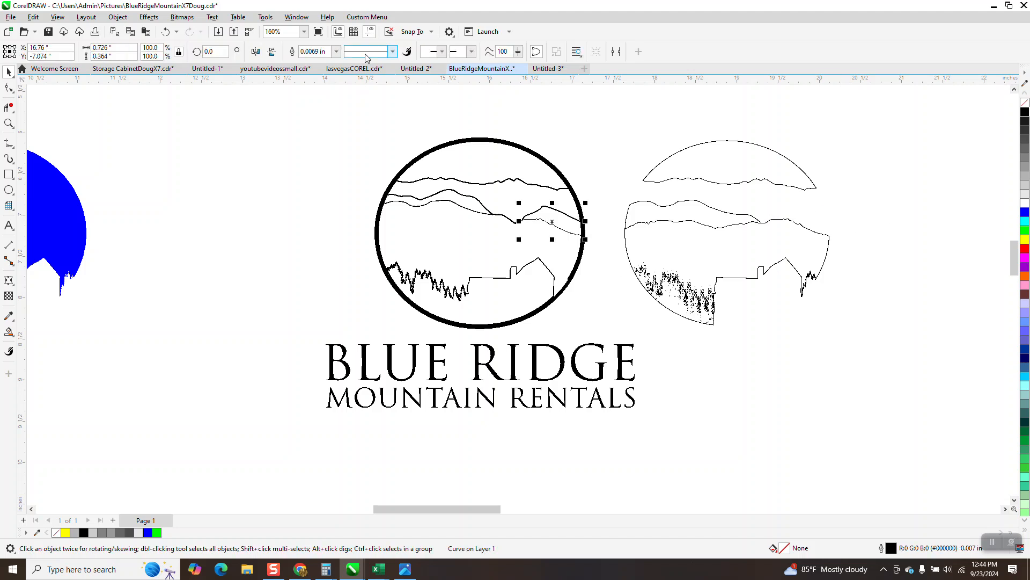
pyautogui.click(336, 51)
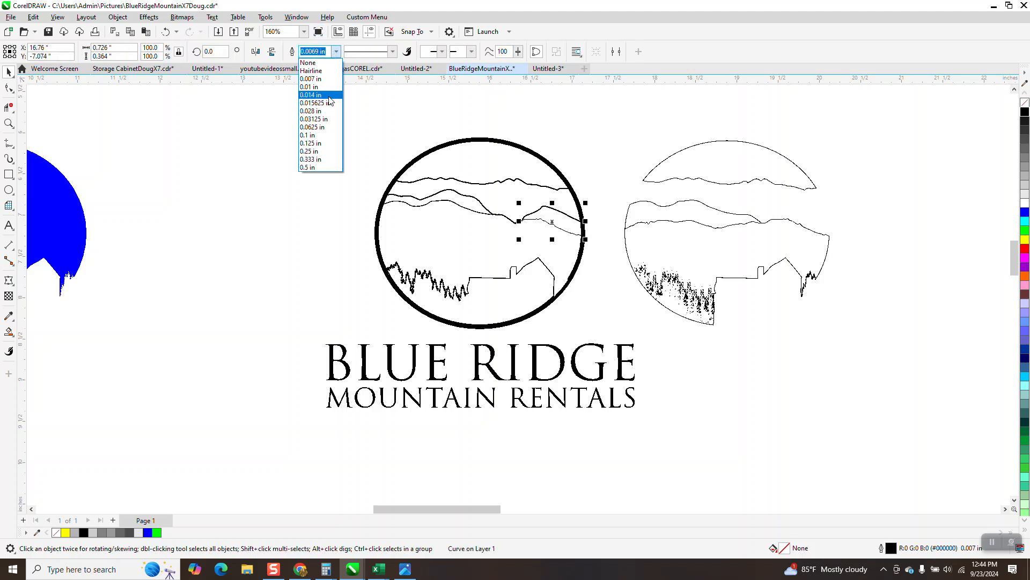
pyautogui.click(328, 95)
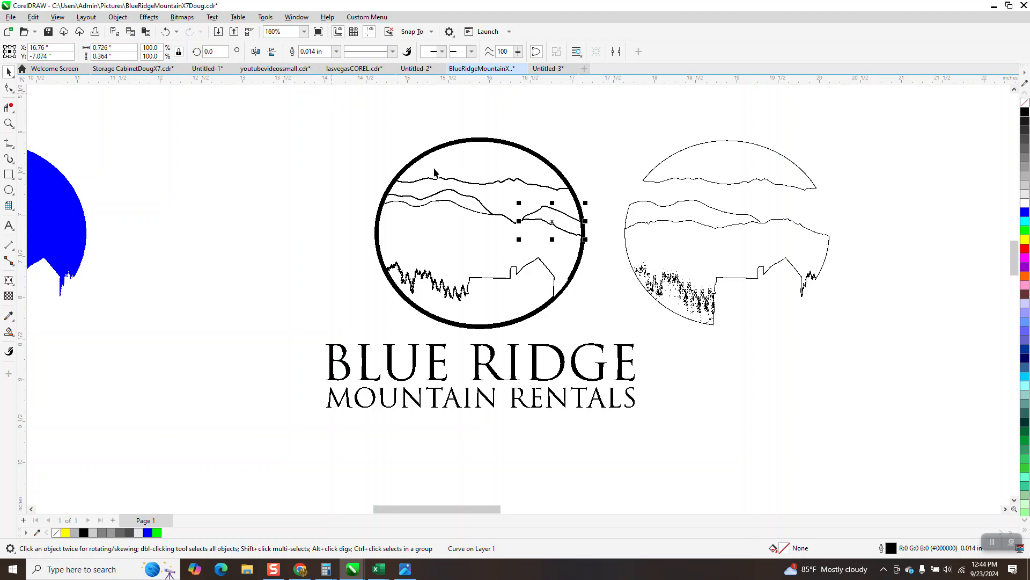
# Step: Break the outline of the lower hill-and-trees shape at the node where its ridge meets the oval's left edge
pyautogui.click(711, 268)
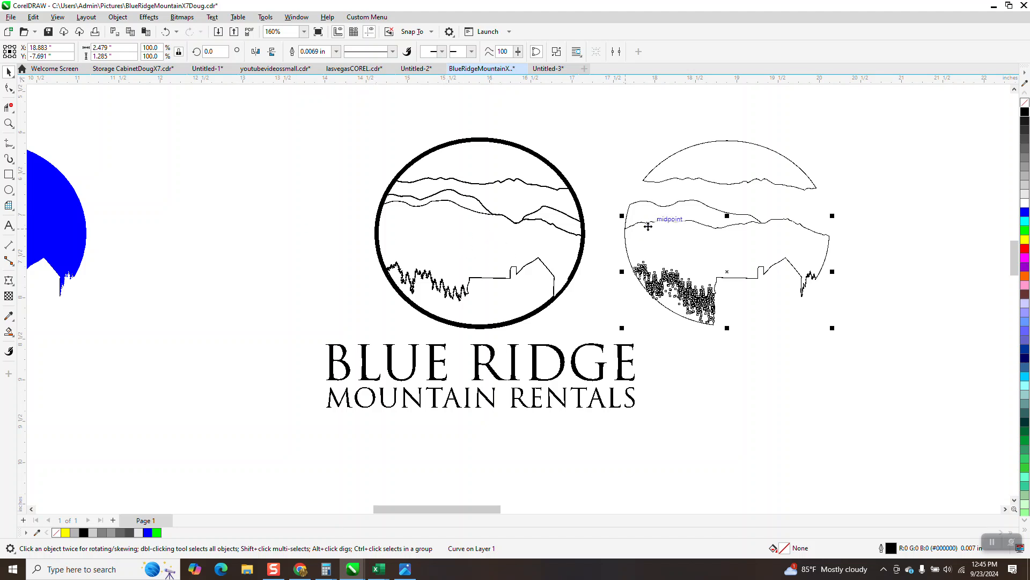
pyautogui.click(9, 123)
pyautogui.moveTo(619, 199); pyautogui.dragTo(874, 338)
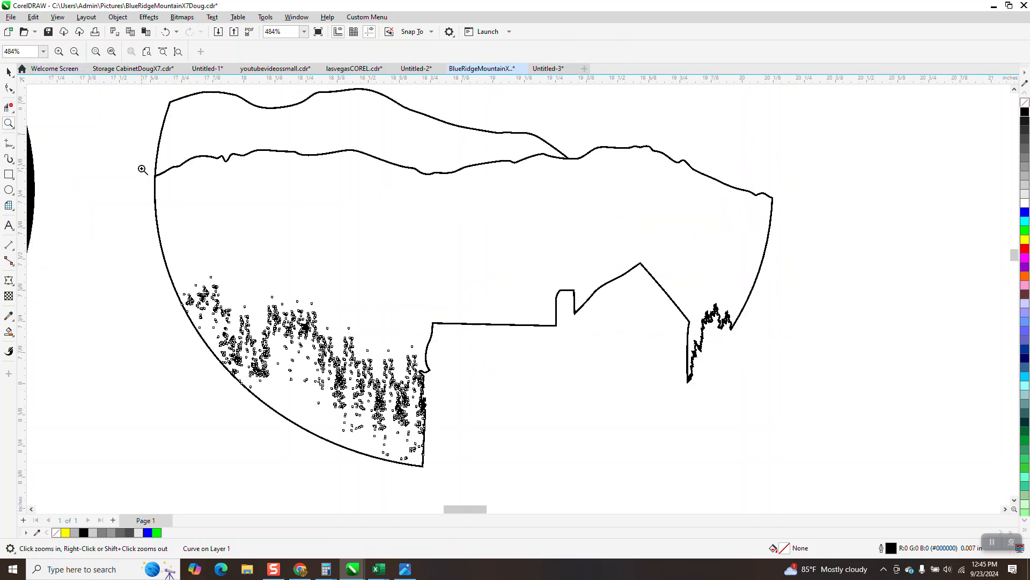
pyautogui.moveTo(147, 160); pyautogui.dragTo(183, 196)
pyautogui.rightClick(161, 169)
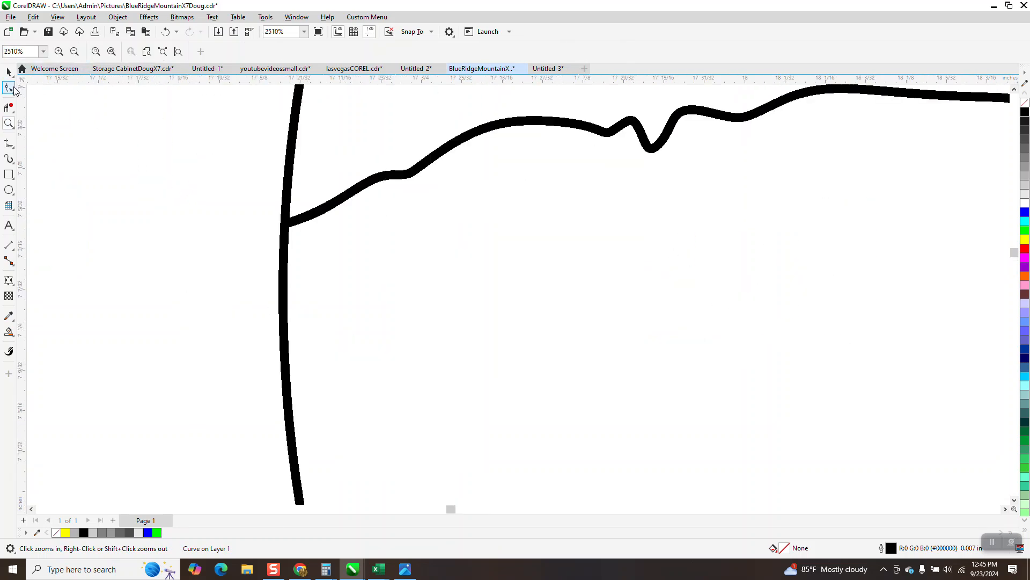
pyautogui.scroll(-2, 326, 253)
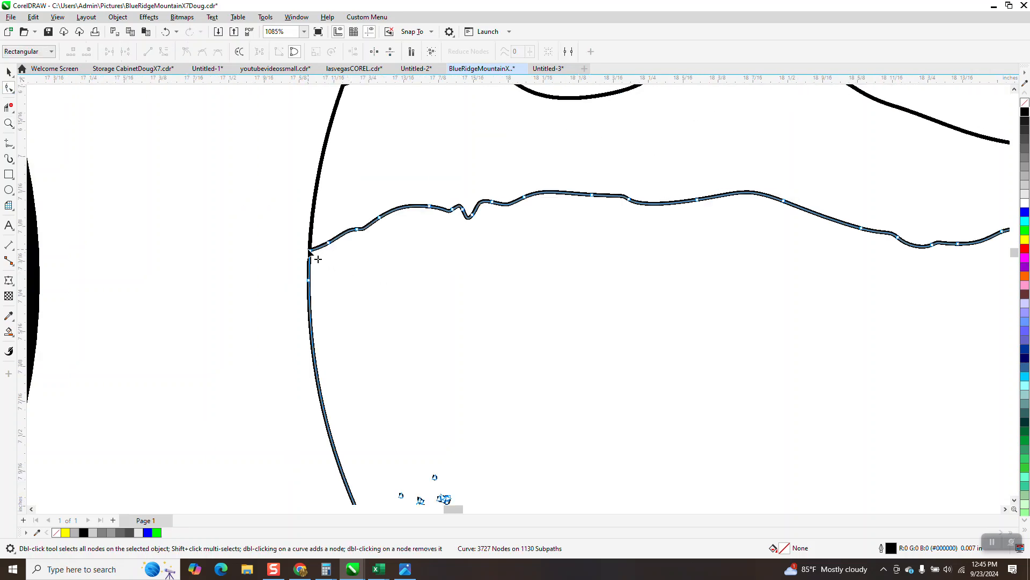
pyautogui.rightClick(310, 250)
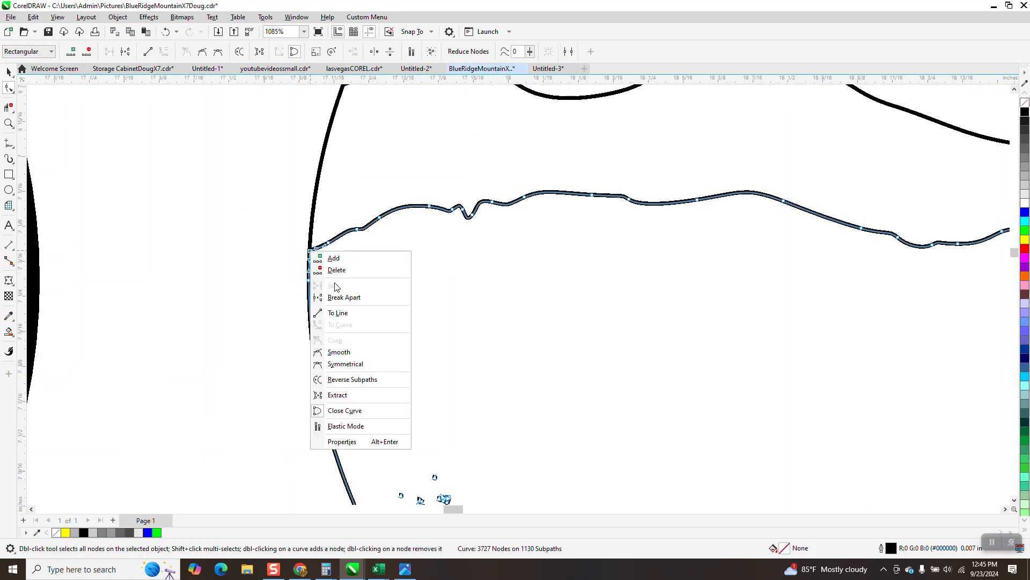
pyautogui.click(344, 297)
# Step: Break the lower shape's outline at the node where the two ridges meet and apply Break Curve Apart to it
pyautogui.scroll(-3, 208, 253)
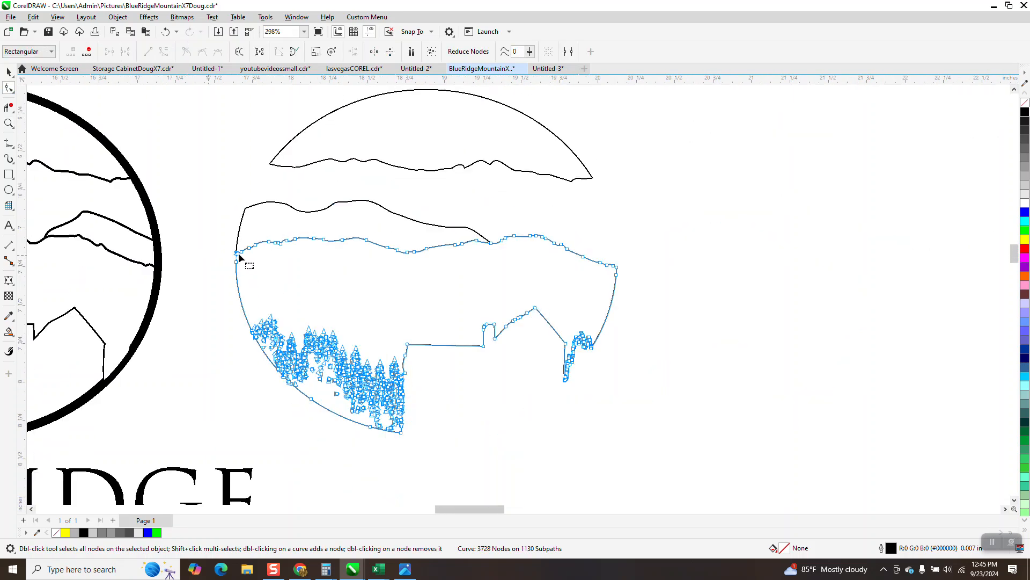
pyautogui.rightClick(492, 244)
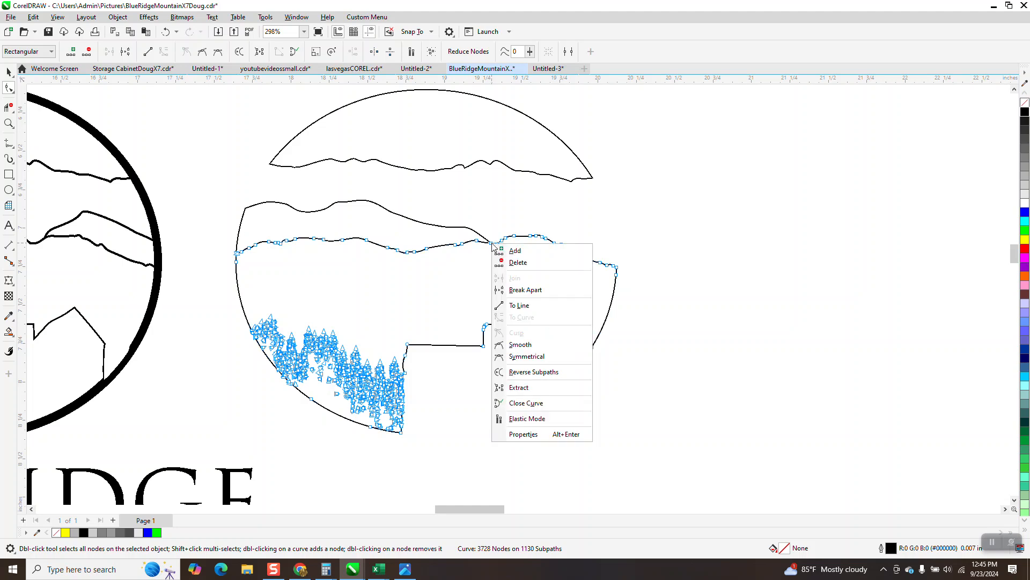
pyautogui.click(519, 292)
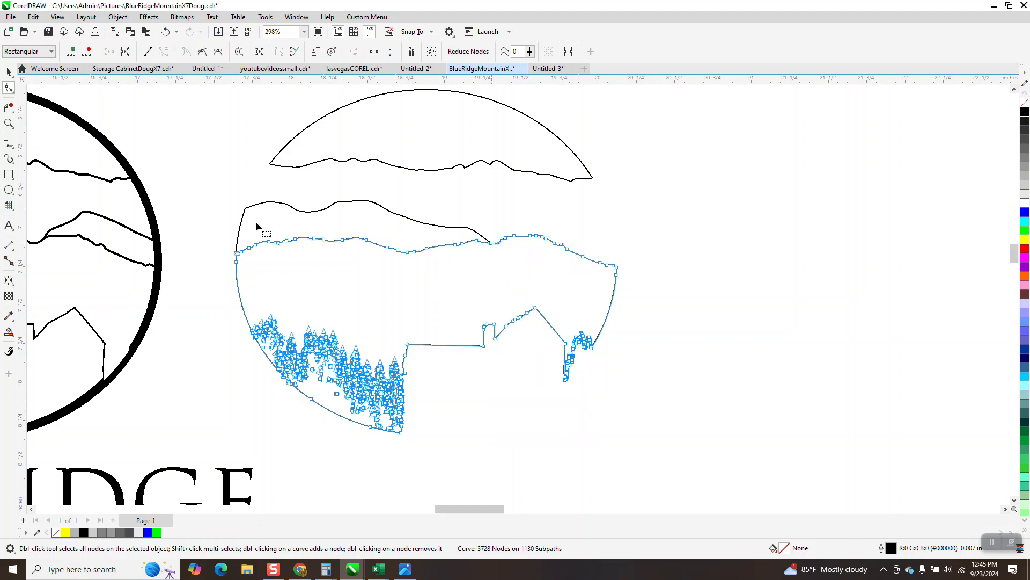
pyautogui.click(9, 72)
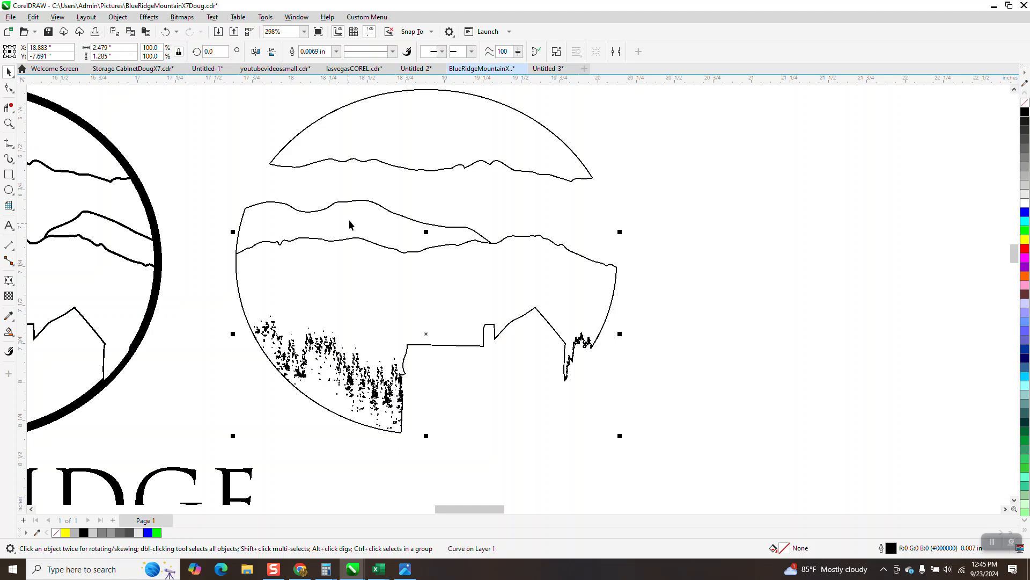
pyautogui.click(117, 17)
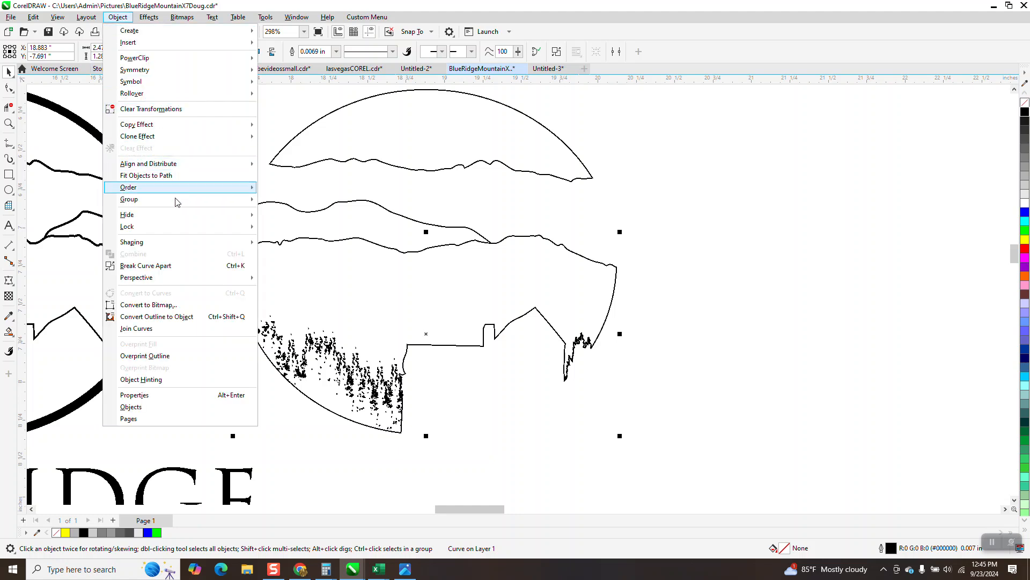
pyautogui.click(168, 266)
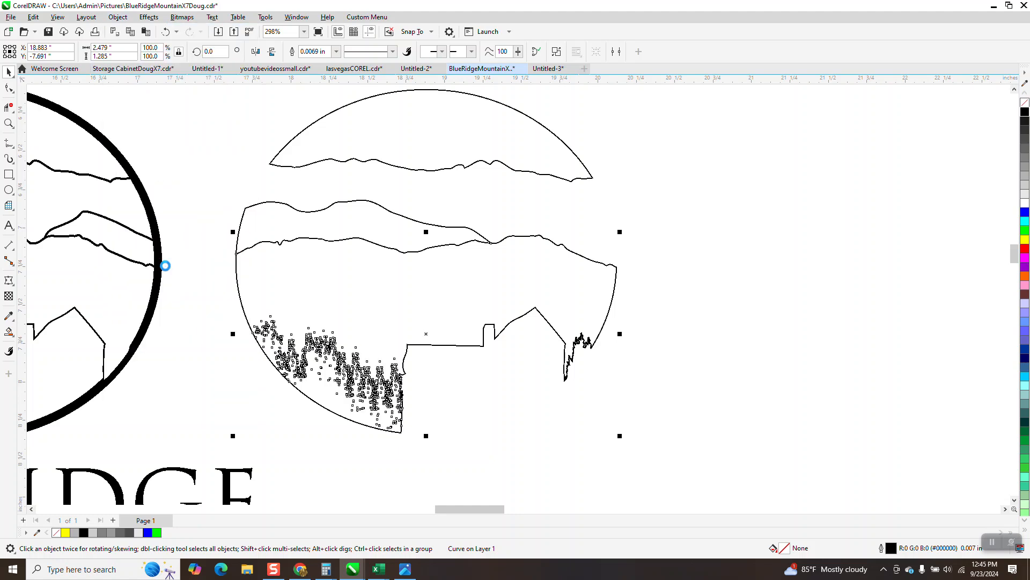
# Step: Move the remaining left mountain shape above the lower ridge 3 inches left into the ring and set its outline to 0.014 in
pyautogui.click(232, 203)
pyautogui.click(336, 245)
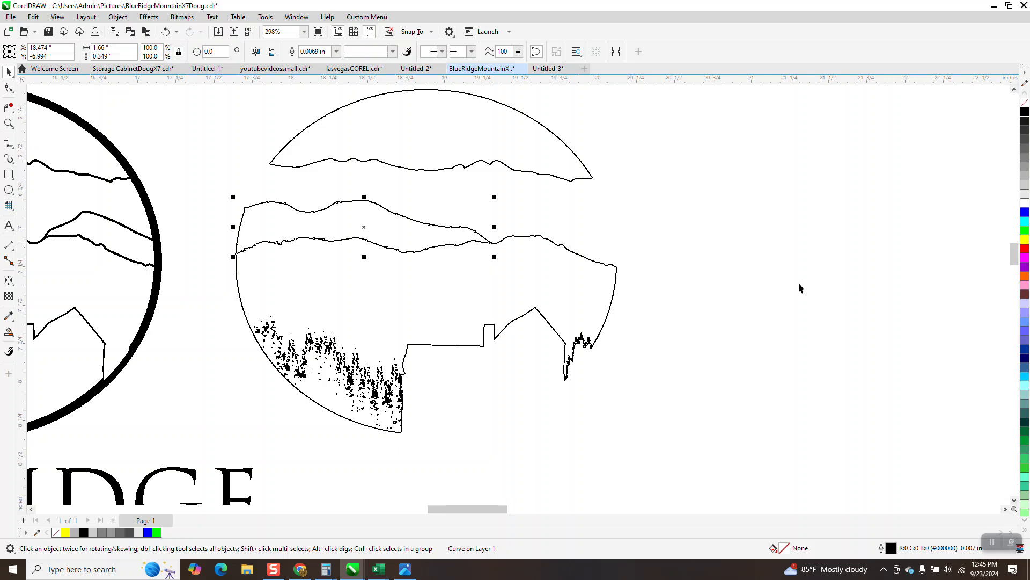
pyautogui.scroll(-2, 799, 282)
pyautogui.press('Left')
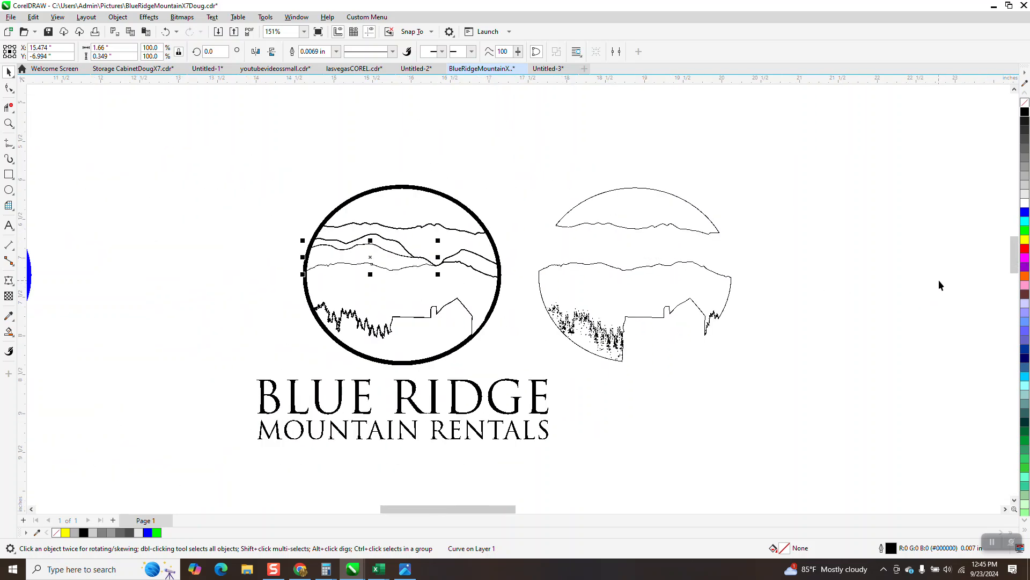
pyautogui.click(336, 51)
pyautogui.click(319, 95)
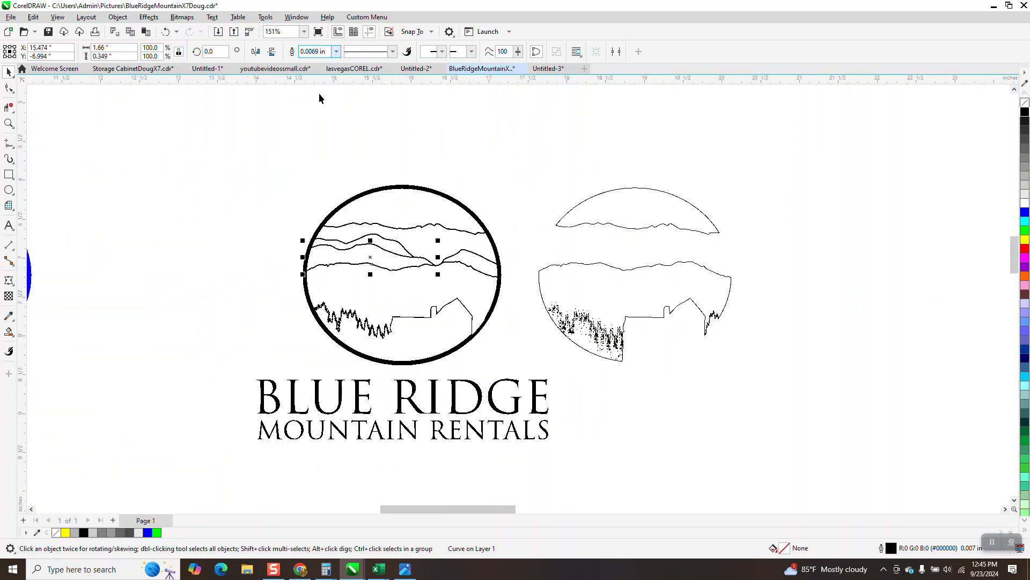
# Step: Examine the ridges, trees and house inside the ring and compare them with the tumbler photo
pyautogui.click(9, 123)
pyautogui.moveTo(294, 189); pyautogui.dragTo(568, 385)
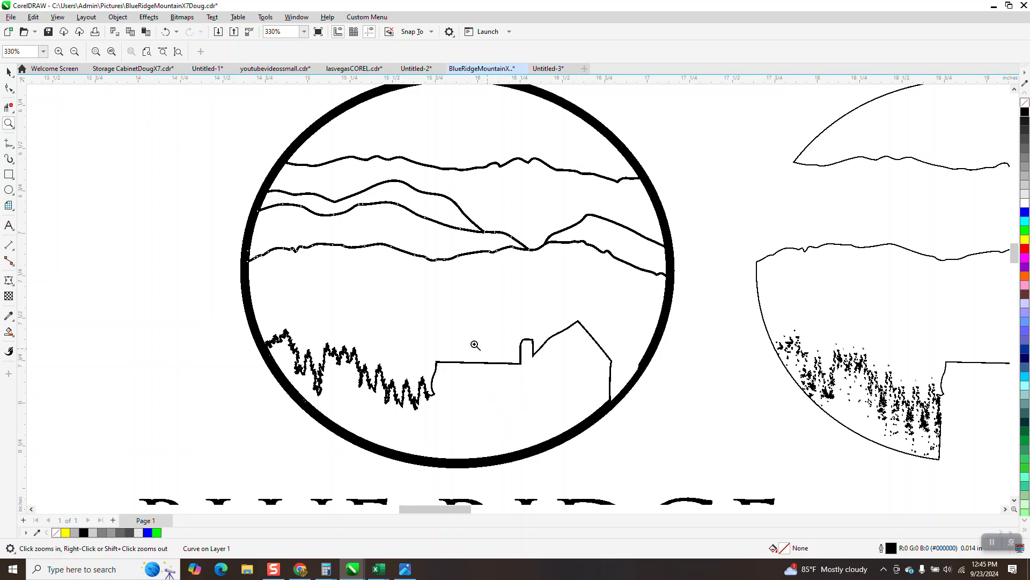
pyautogui.scroll(-4, 467, 328)
pyautogui.scroll(-4, 465, 323)
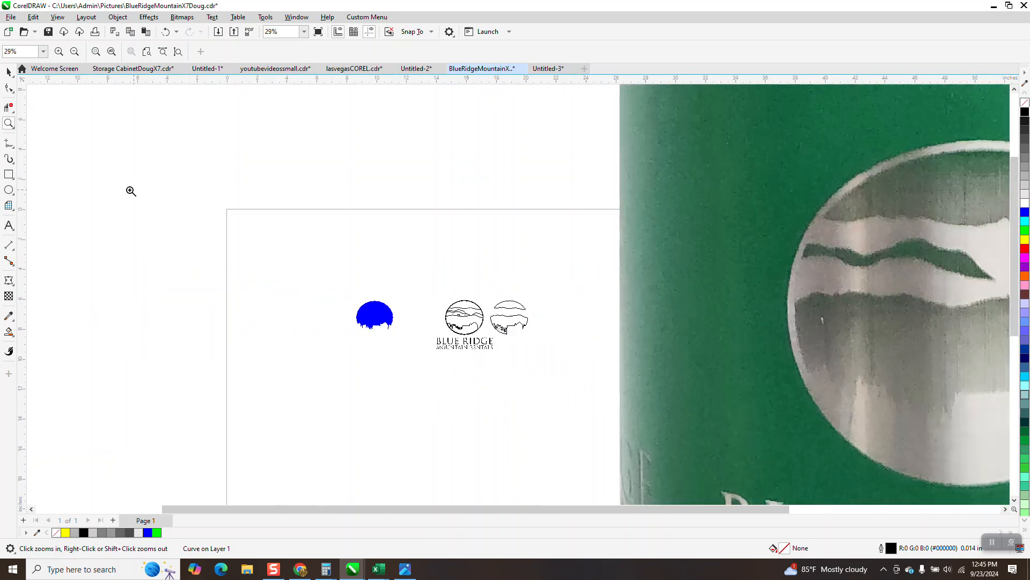
pyautogui.moveTo(438, 289); pyautogui.dragTo(553, 368)
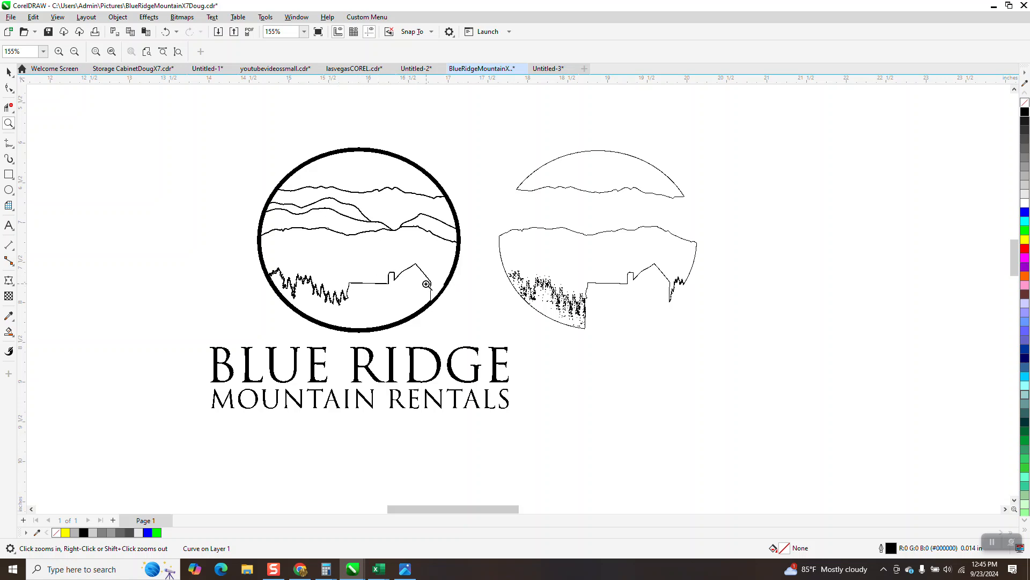
# Step: Fill the bands inside the left and right mountain shapes with black using Smart Fill
pyautogui.click(8, 332)
pyautogui.click(122, 51)
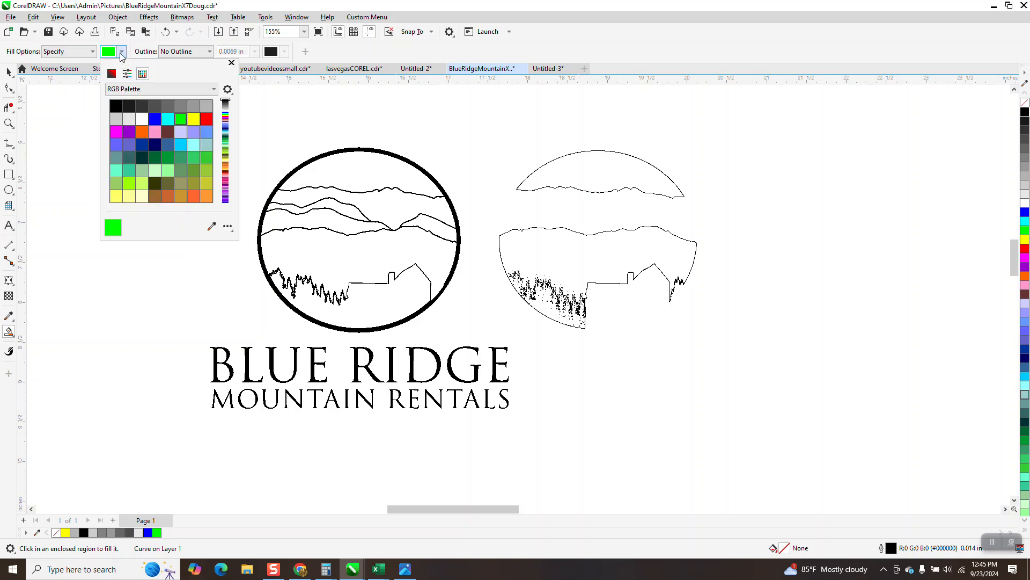
pyautogui.click(116, 106)
pyautogui.click(342, 211)
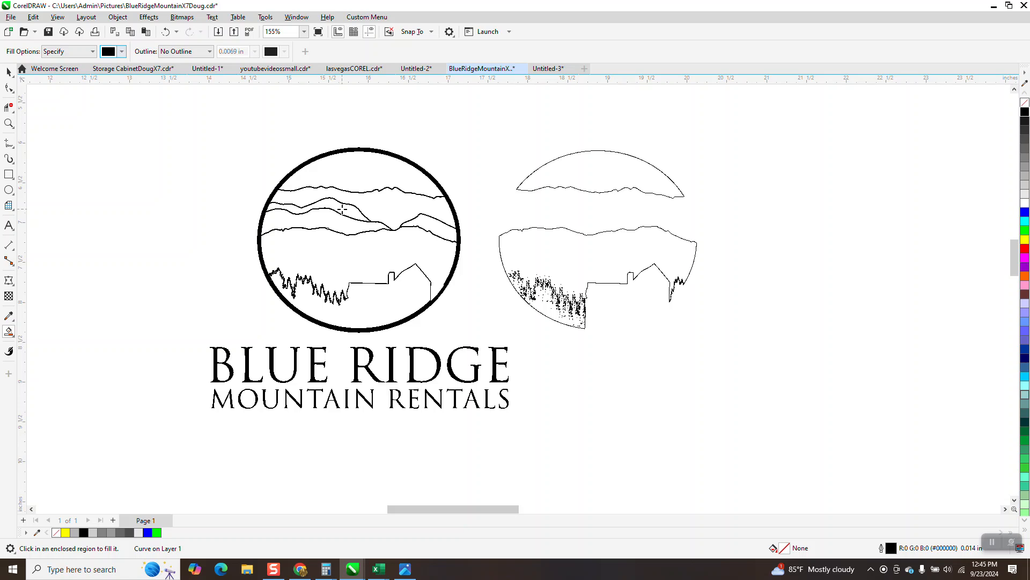
pyautogui.click(343, 210)
pyautogui.click(442, 231)
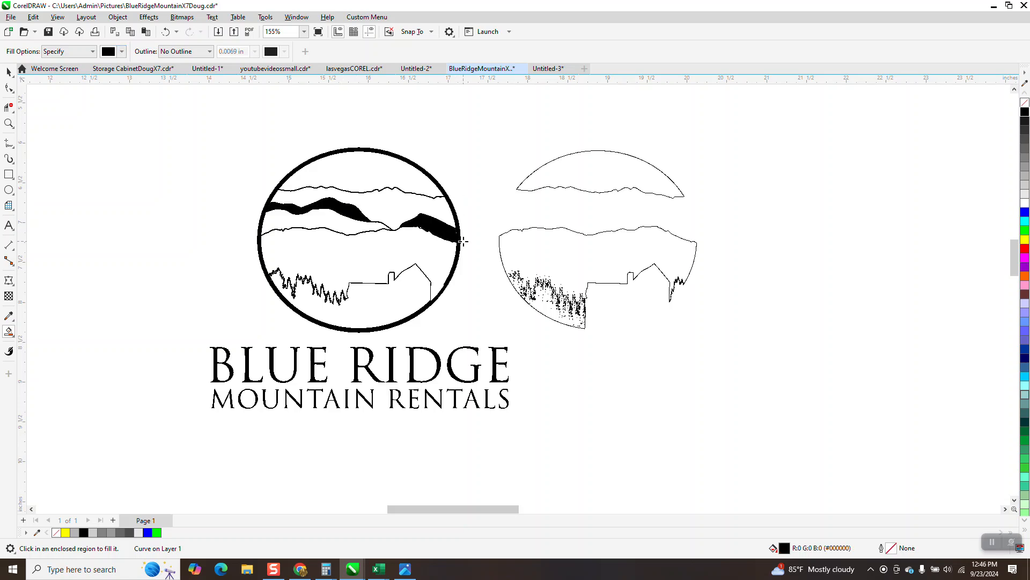
# Step: Draw a rectangle about 3.125 by 2.438 in around the ring and fill it with bright green
pyautogui.click(9, 73)
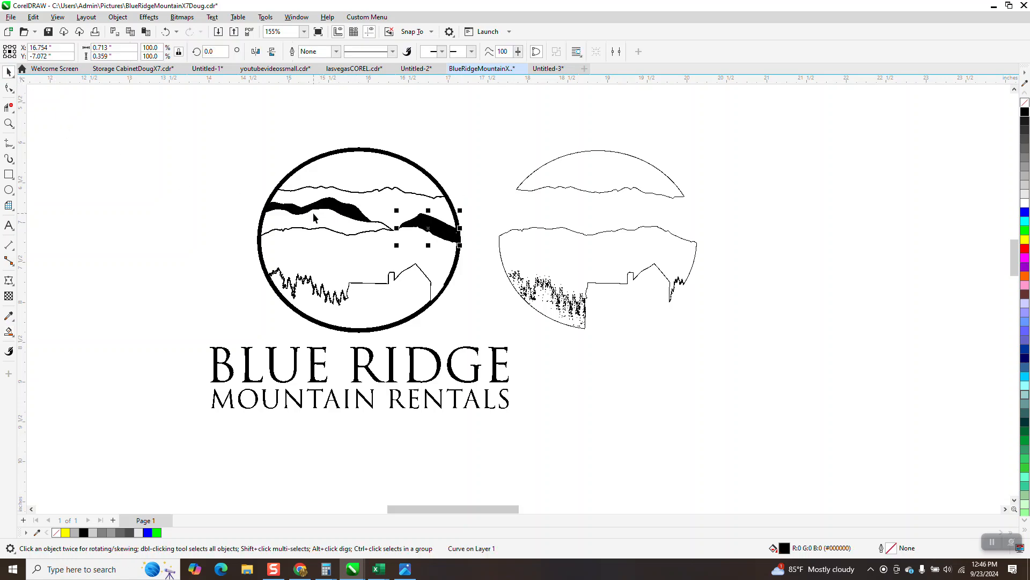
pyautogui.click(9, 173)
pyautogui.moveTo(226, 139); pyautogui.dragTo(479, 340)
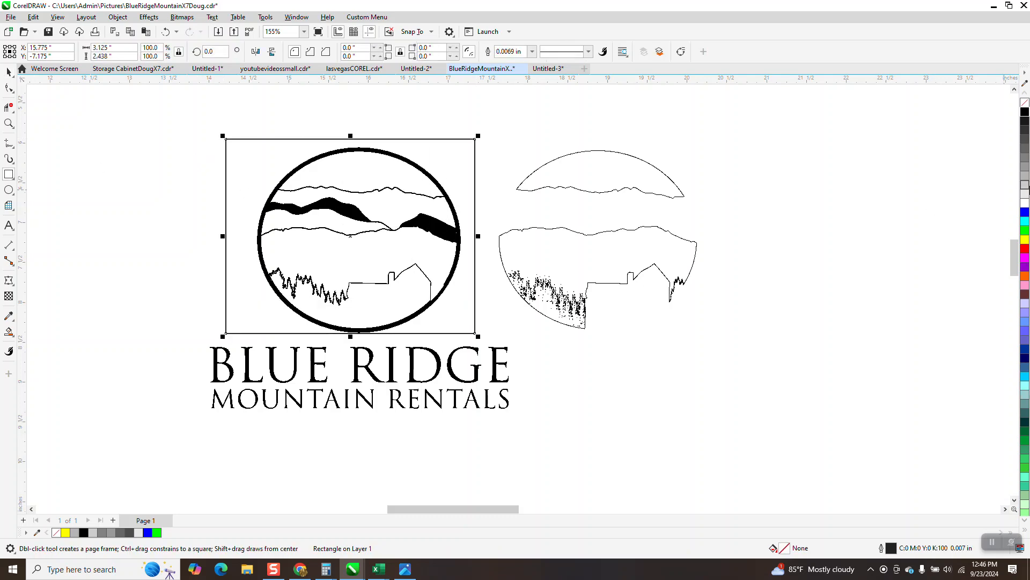
pyautogui.scroll(-2, 357, 185)
pyautogui.scroll(-3, 357, 185)
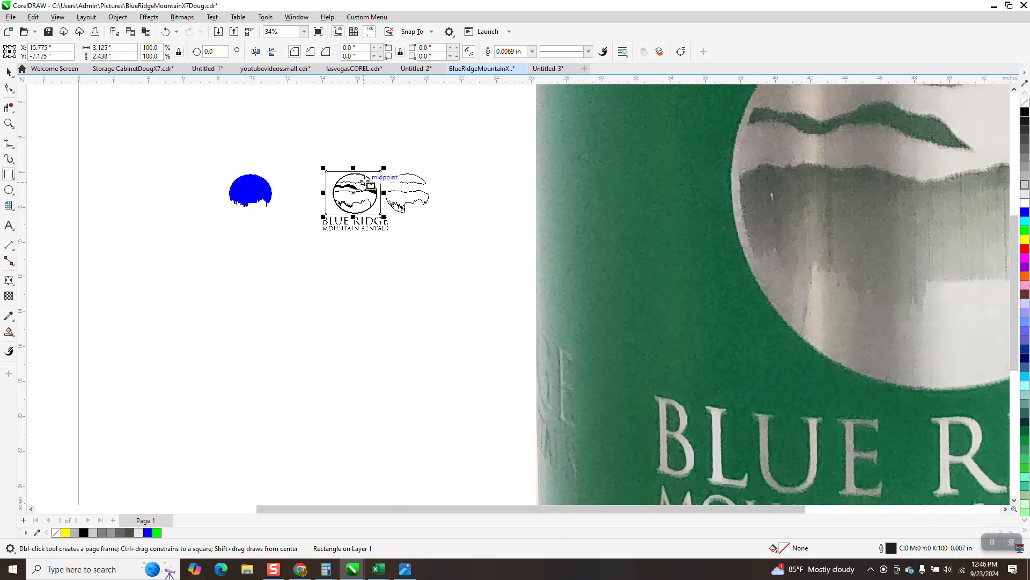
pyautogui.click(1024, 232)
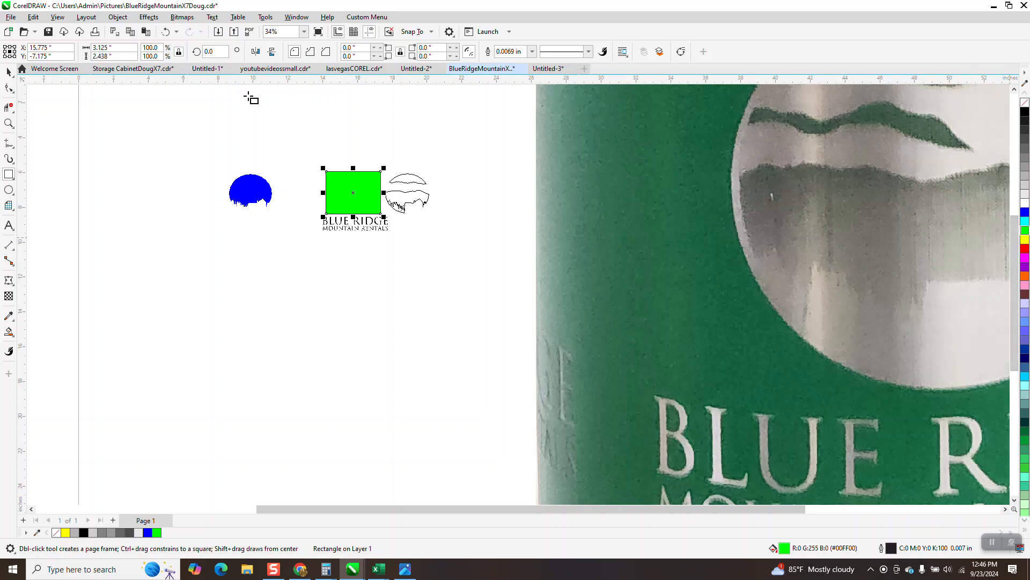
# Step: Send the green rectangle behind the logo artwork
pyautogui.click(119, 17)
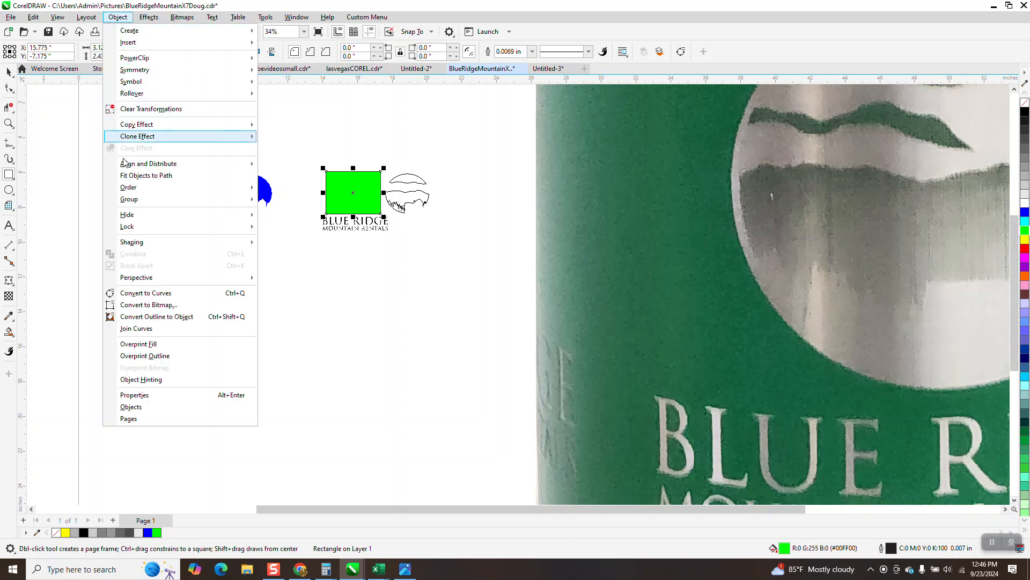
pyautogui.moveTo(139, 190)
pyautogui.click(283, 201)
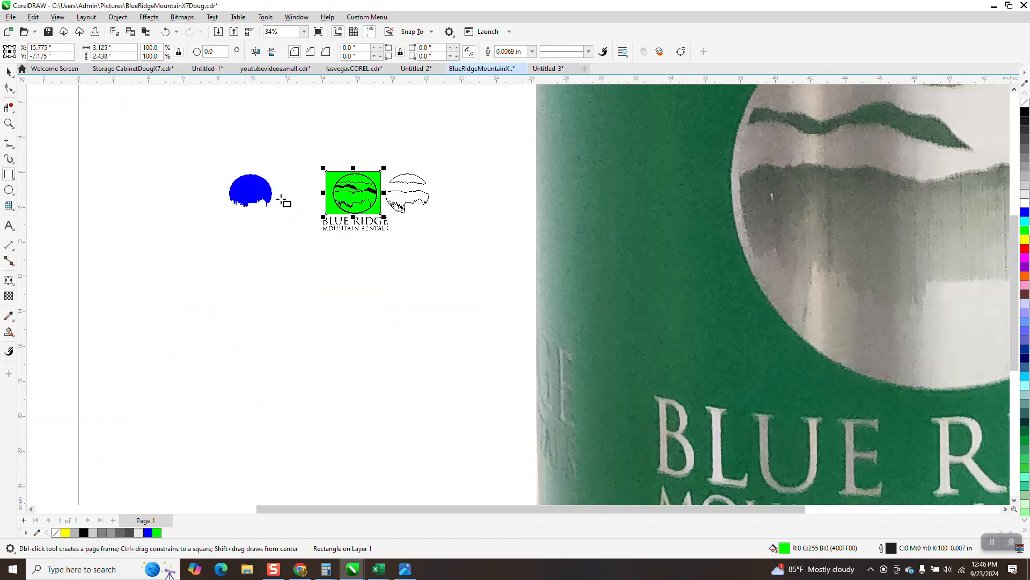
# Step: Draw a two-point line about 0.379 in long from the tree line's end beside the house down to the ring
pyautogui.click(8, 123)
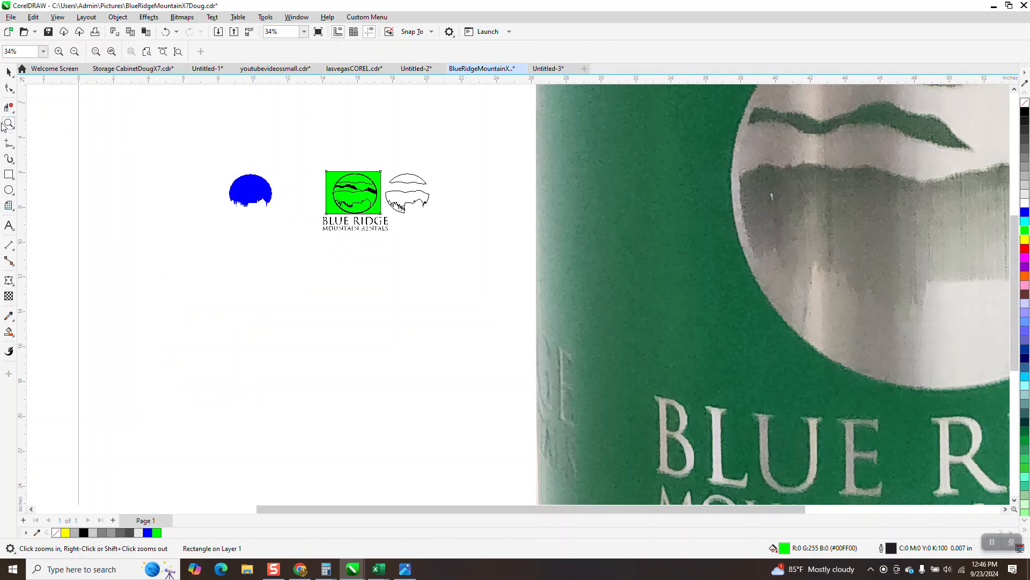
pyautogui.moveTo(265, 157); pyautogui.dragTo(517, 278)
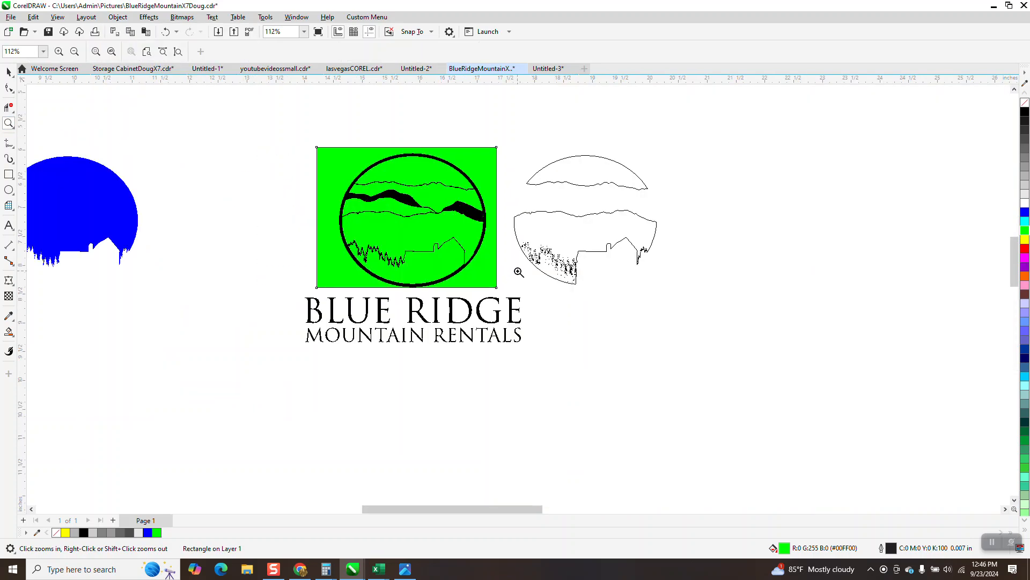
pyautogui.moveTo(297, 155); pyautogui.dragTo(620, 353)
pyautogui.click(9, 71)
pyautogui.click(306, 305)
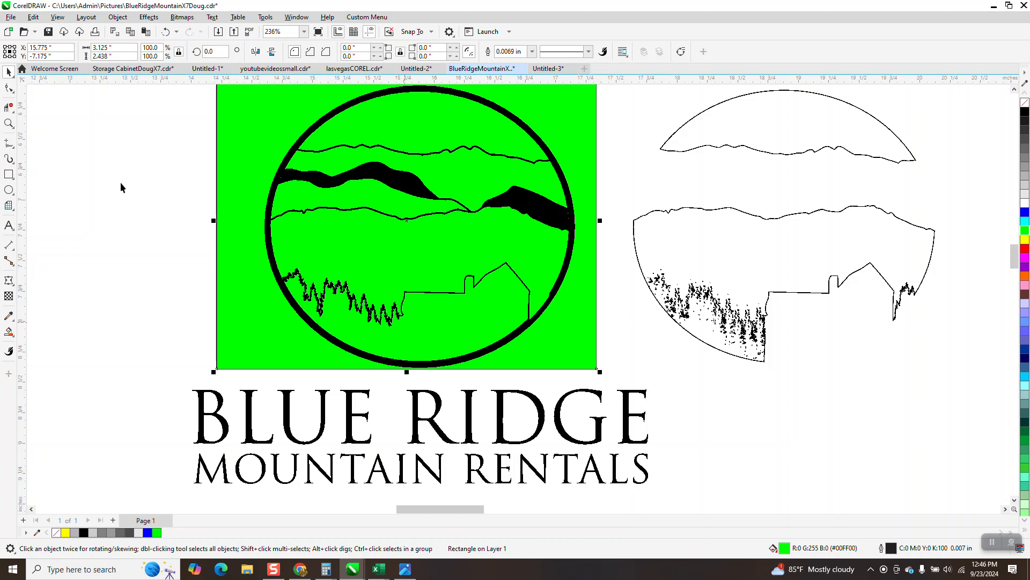
pyautogui.click(15, 153)
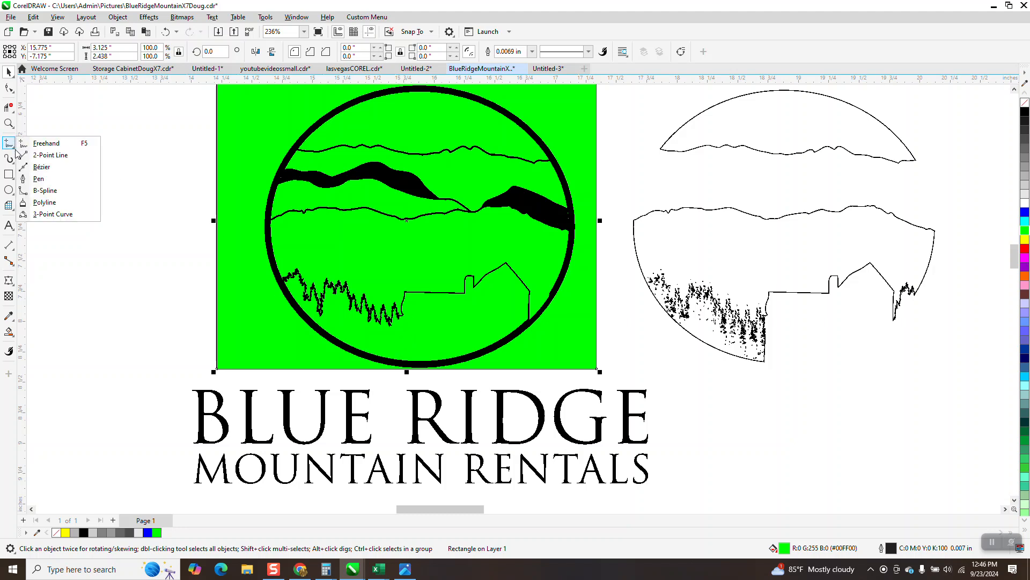
pyautogui.click(43, 154)
pyautogui.moveTo(403, 315); pyautogui.dragTo(404, 361)
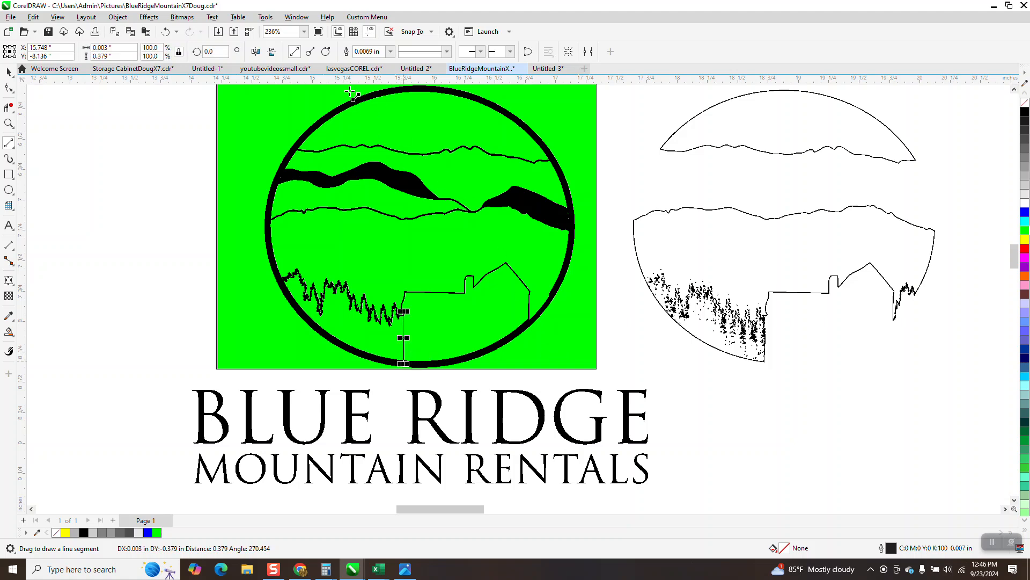
# Step: Set the new vertical line's outline width to 0.014 in
pyautogui.click(389, 53)
pyautogui.click(390, 51)
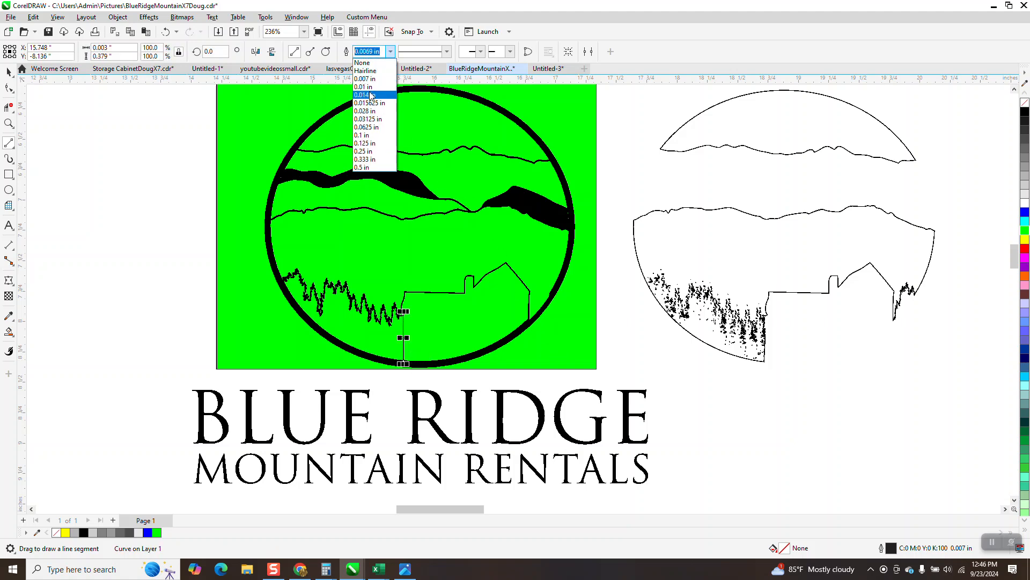
pyautogui.click(376, 97)
pyautogui.click(8, 72)
pyautogui.click(84, 129)
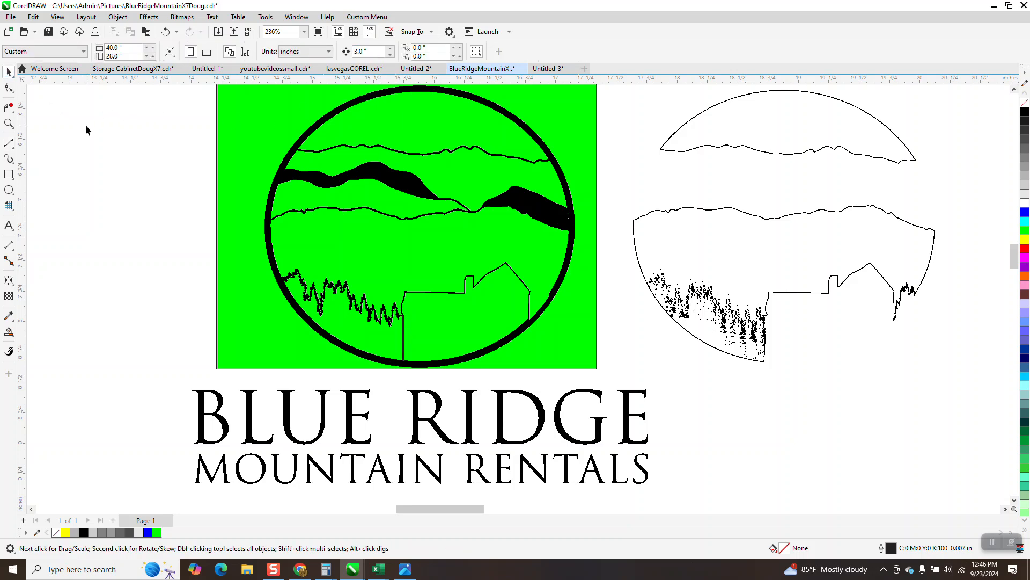
# Step: Check the tree line's junction with the new vertical line, and delete the black fill from the right mountain band
pyautogui.click(8, 123)
pyautogui.moveTo(341, 285); pyautogui.dragTo(528, 394)
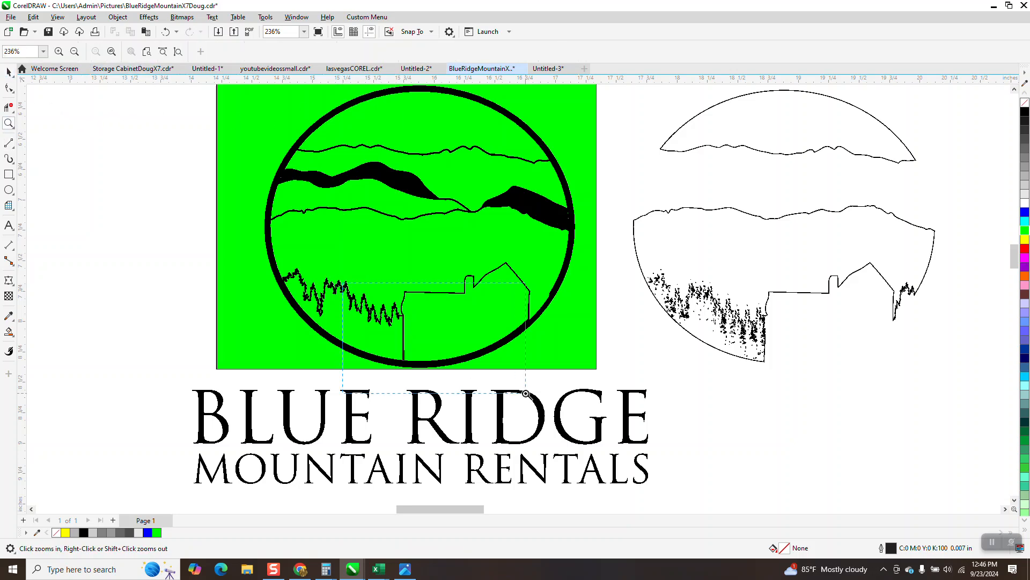
pyautogui.rightClick(533, 326)
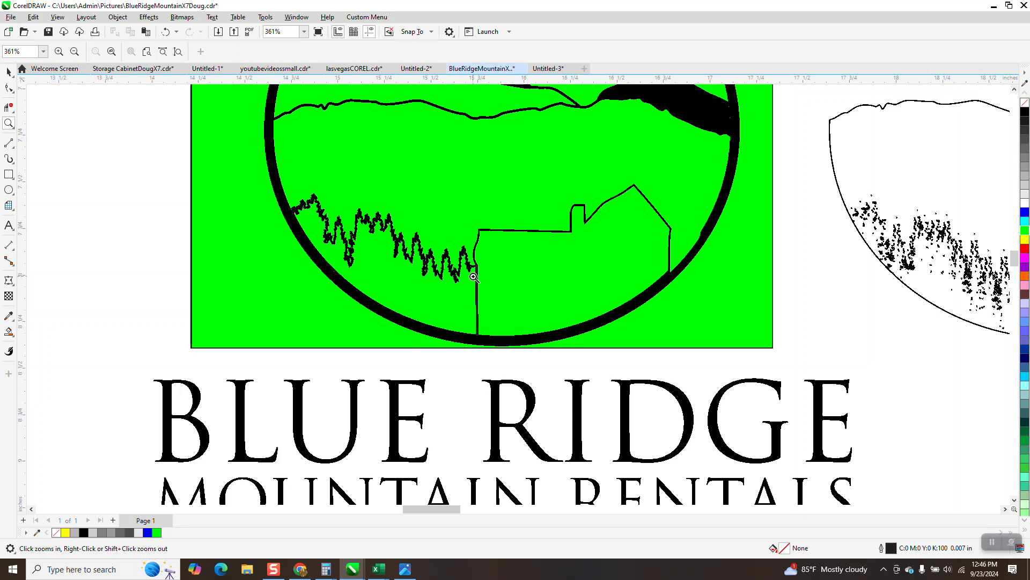
pyautogui.moveTo(359, 200); pyautogui.dragTo(543, 321)
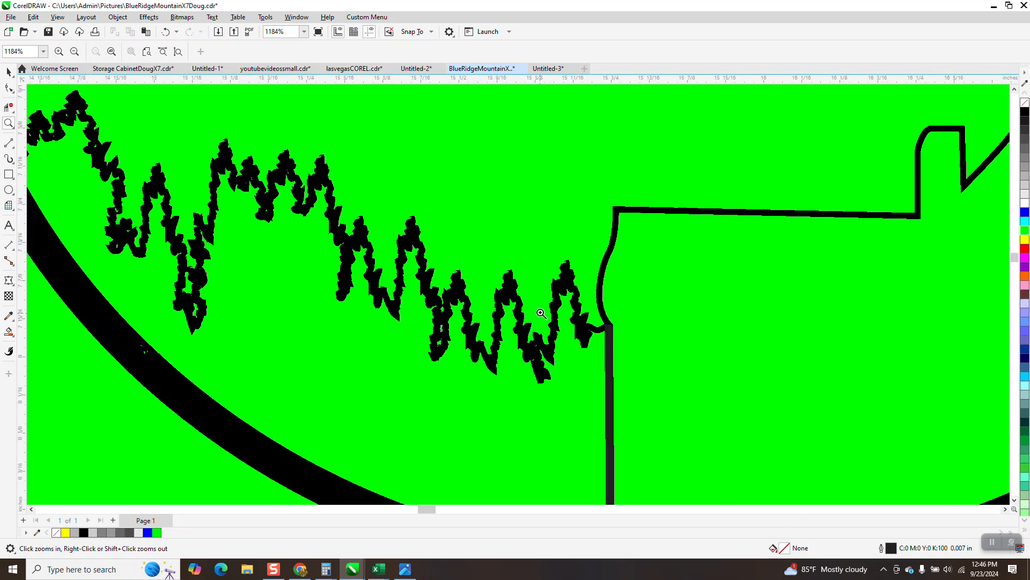
pyautogui.scroll(-3, 541, 314)
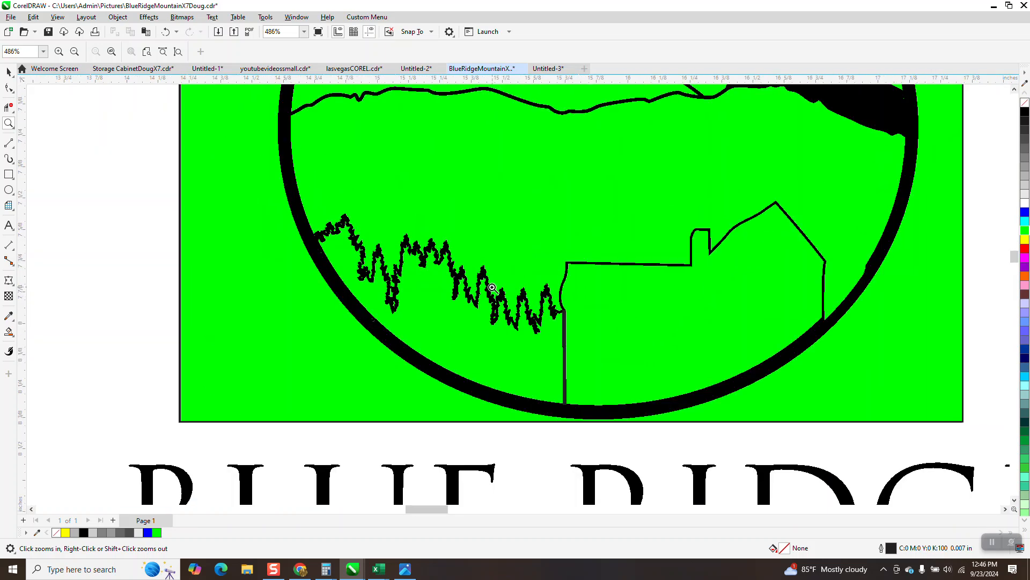
pyautogui.scroll(-3, 493, 287)
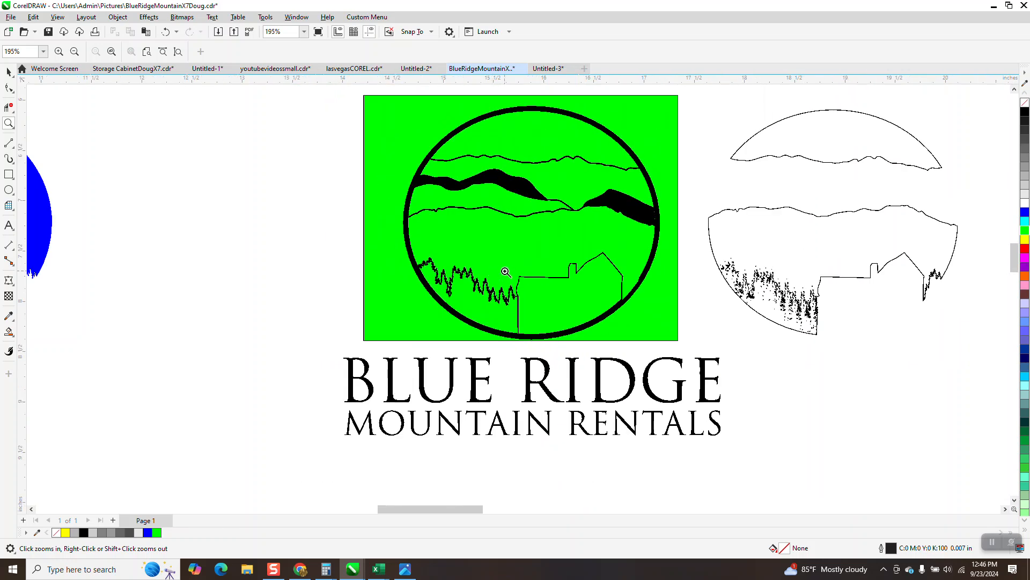
pyautogui.click(9, 71)
pyautogui.click(642, 213)
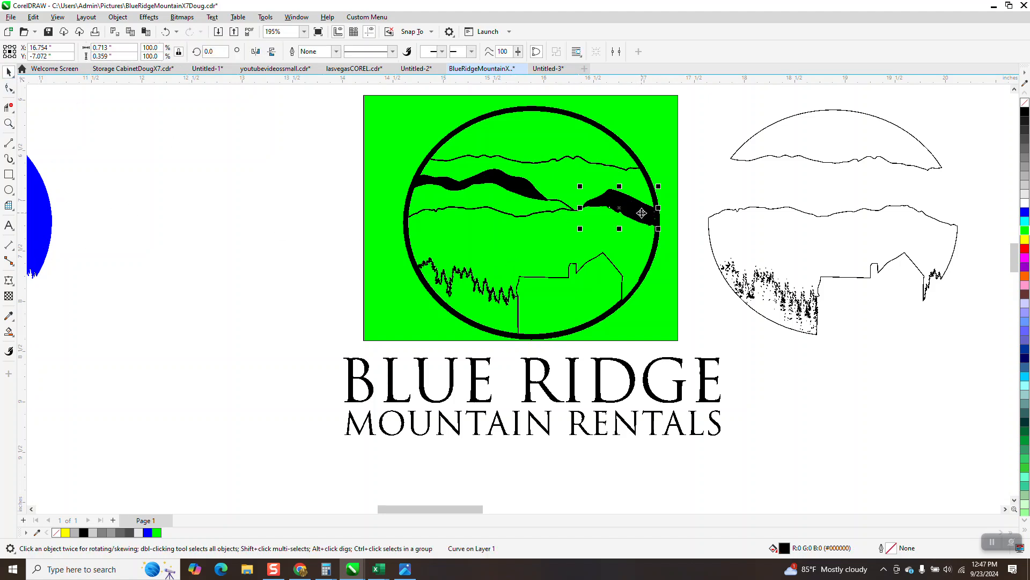
pyautogui.press('Delete')
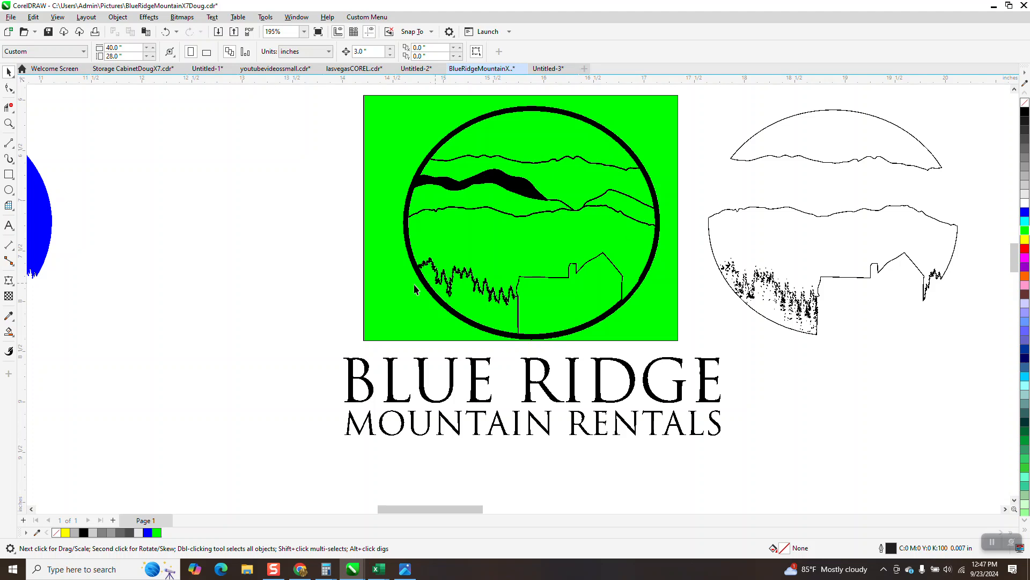
# Step: Fill the area between the lower ridge and the tree-and-house line, and the cap above the top ridge, with black
pyautogui.click(510, 251)
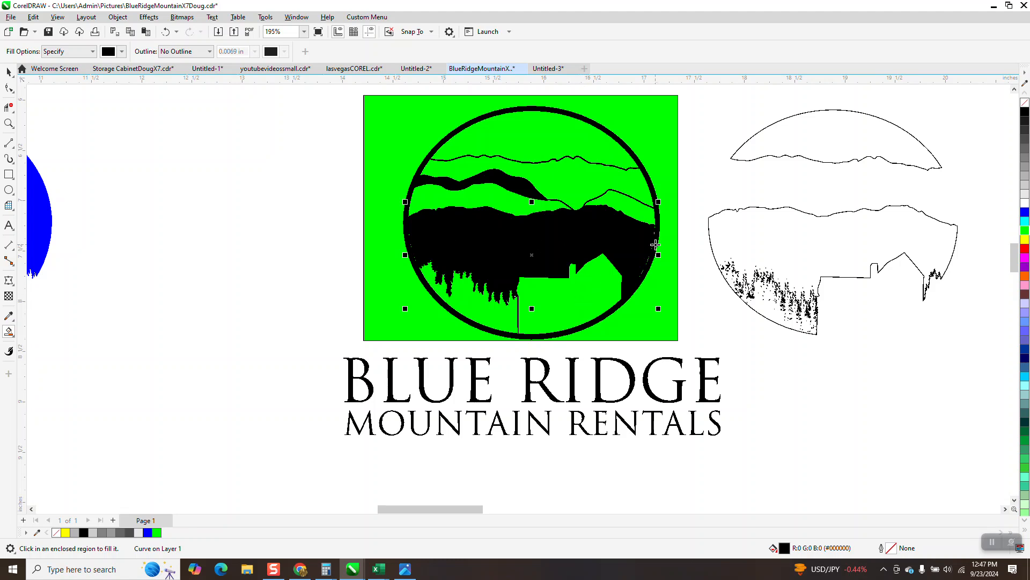
pyautogui.click(591, 130)
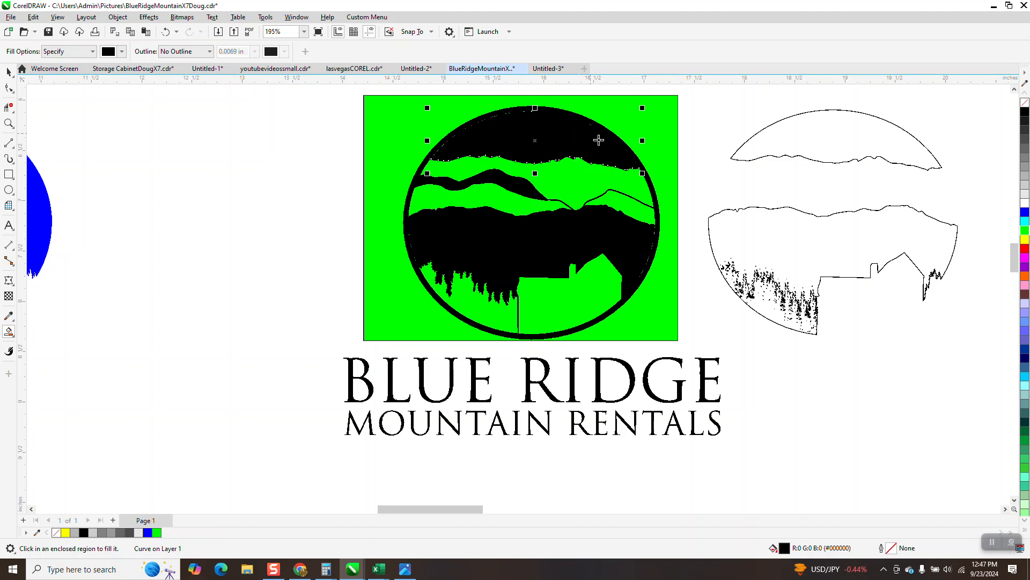
pyautogui.click(9, 72)
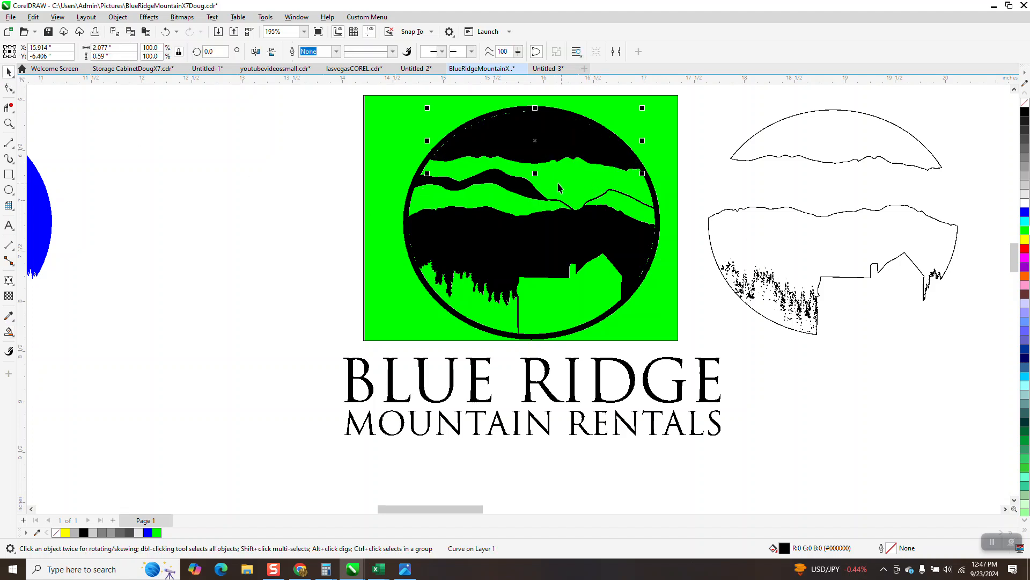
# Step: Inspect the gap between the ring and the black cap, and move the ring 3 inches left off the green rectangle
pyautogui.moveTo(660, 177); pyautogui.dragTo(875, 218)
pyautogui.moveTo(737, 166); pyautogui.dragTo(551, 128)
pyautogui.click(8, 123)
pyautogui.moveTo(437, 119); pyautogui.dragTo(532, 159)
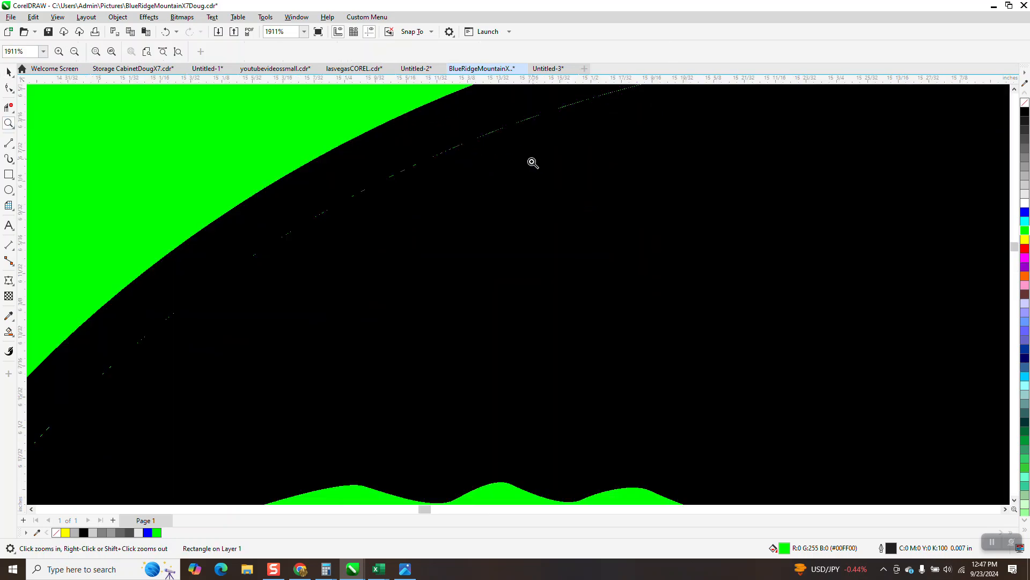
pyautogui.scroll(-5, 534, 162)
pyautogui.click(7, 73)
pyautogui.click(496, 170)
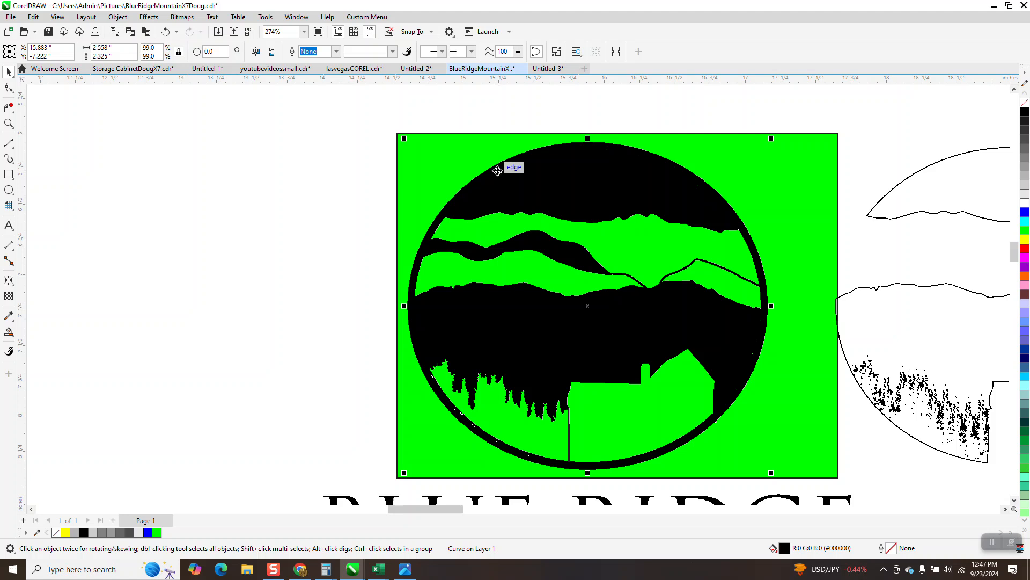
pyautogui.press('Left')
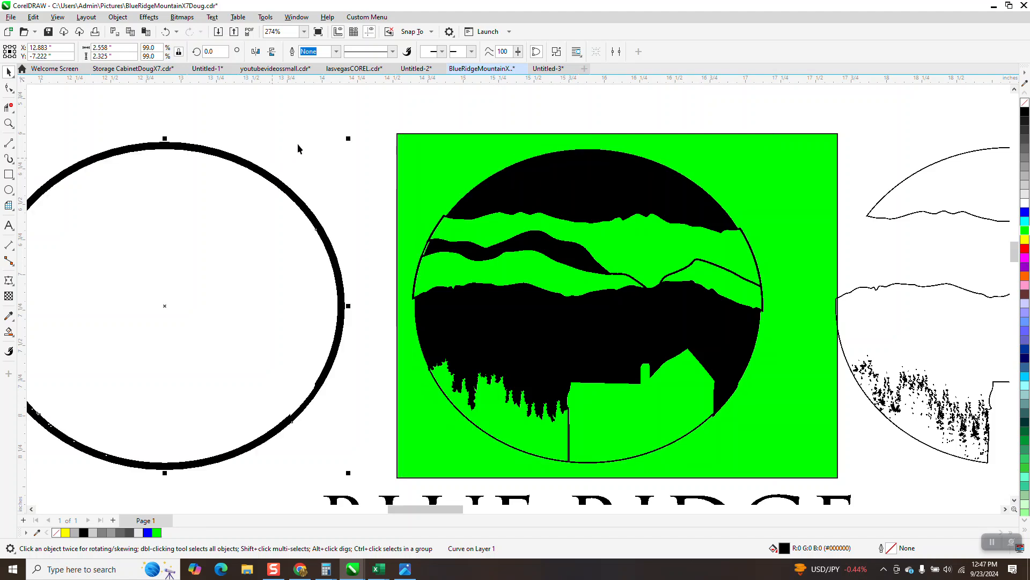
# Step: Remove the ring's fill, give it a black outline and apply Break Curve Apart to it
pyautogui.click(1026, 103)
pyautogui.rightClick(1025, 111)
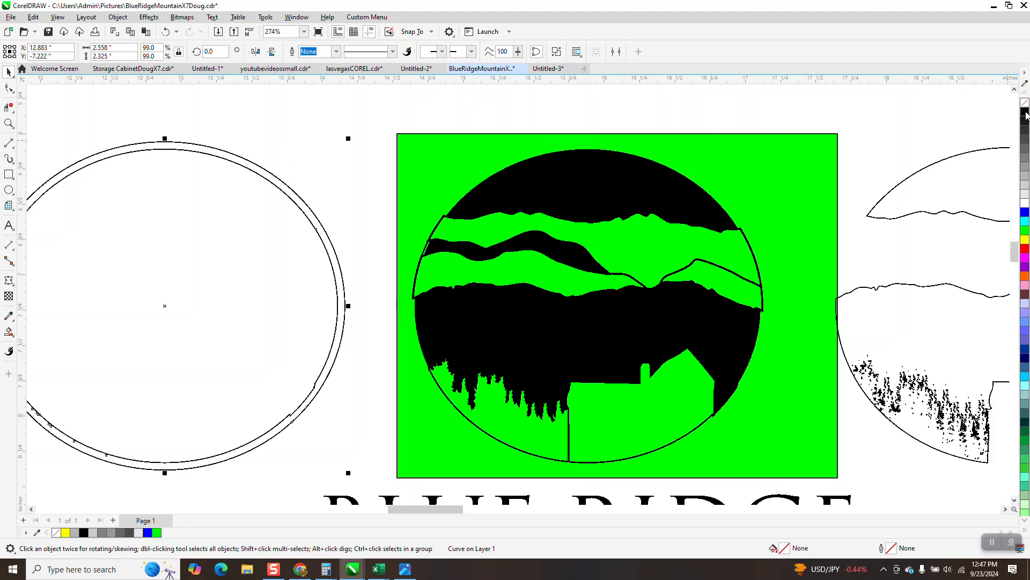
pyautogui.click(118, 16)
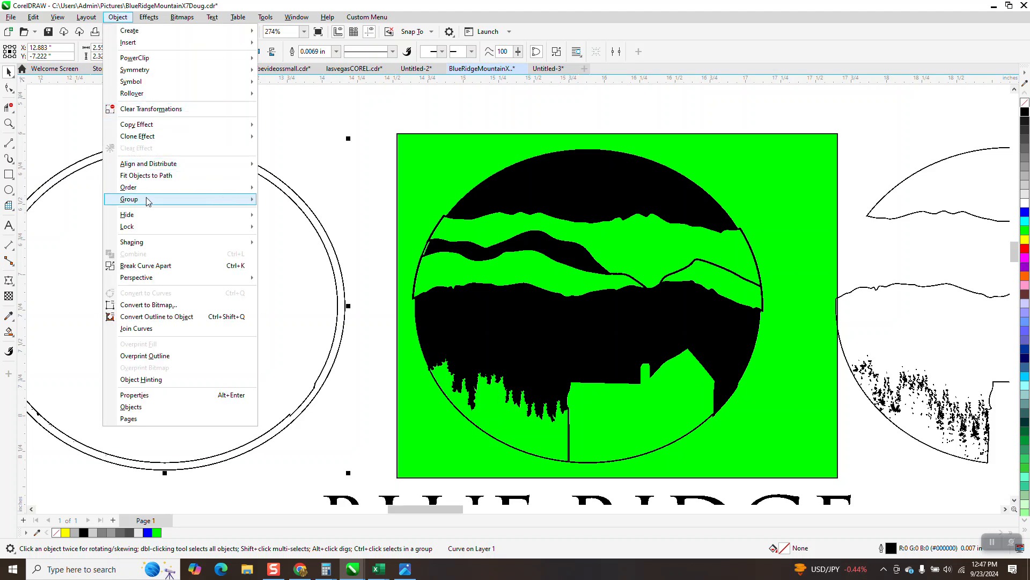
pyautogui.click(168, 265)
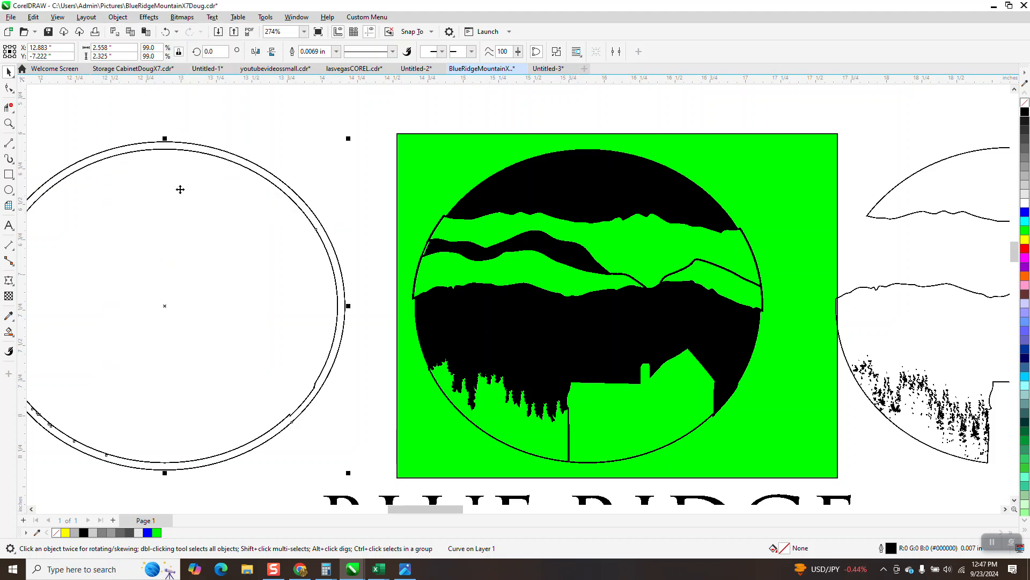
# Step: Scale the ring's inner oval to 99% about its center
pyautogui.click(211, 156)
pyautogui.click(212, 159)
pyautogui.write('9')
pyautogui.press('Return')
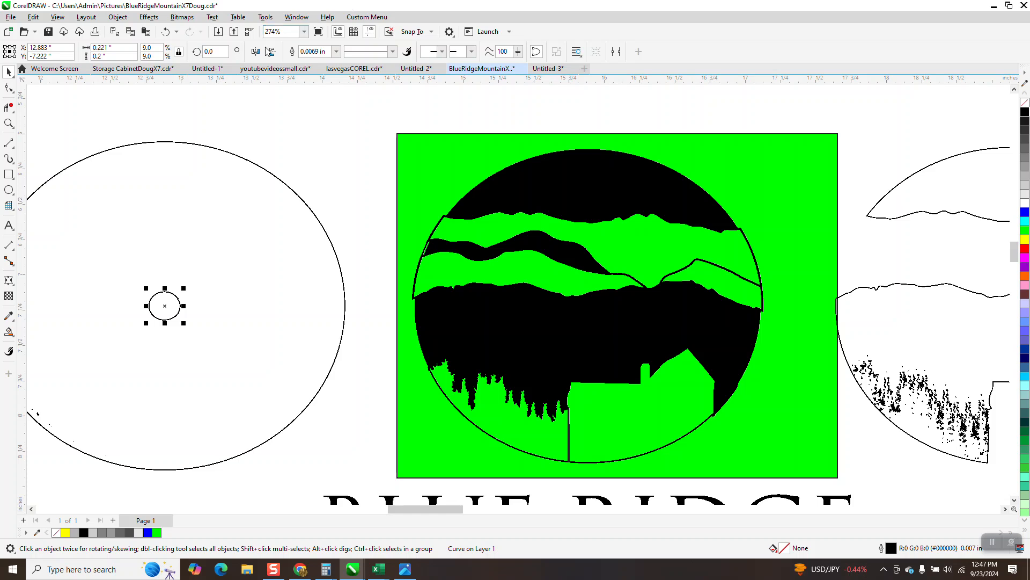
pyautogui.moveTo(160, 48); pyautogui.dragTo(125, 43)
pyautogui.press('Return')
# Step: Smart-fill the band between the two ovals with black and move the new ring 3 inches right onto the green rectangle
pyautogui.scroll(-1, 132, 92)
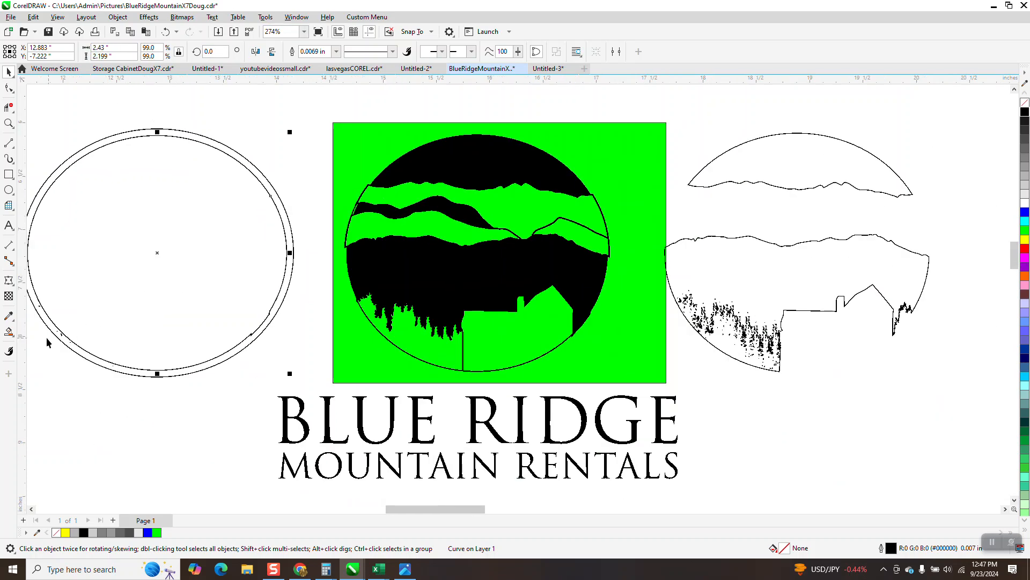
pyautogui.click(10, 333)
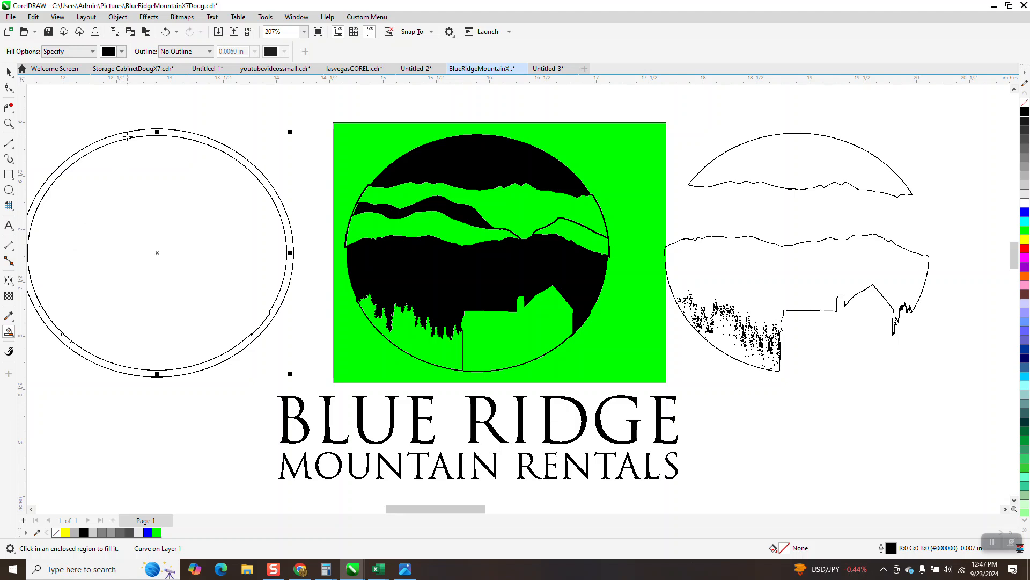
pyautogui.click(129, 134)
pyautogui.press('Right')
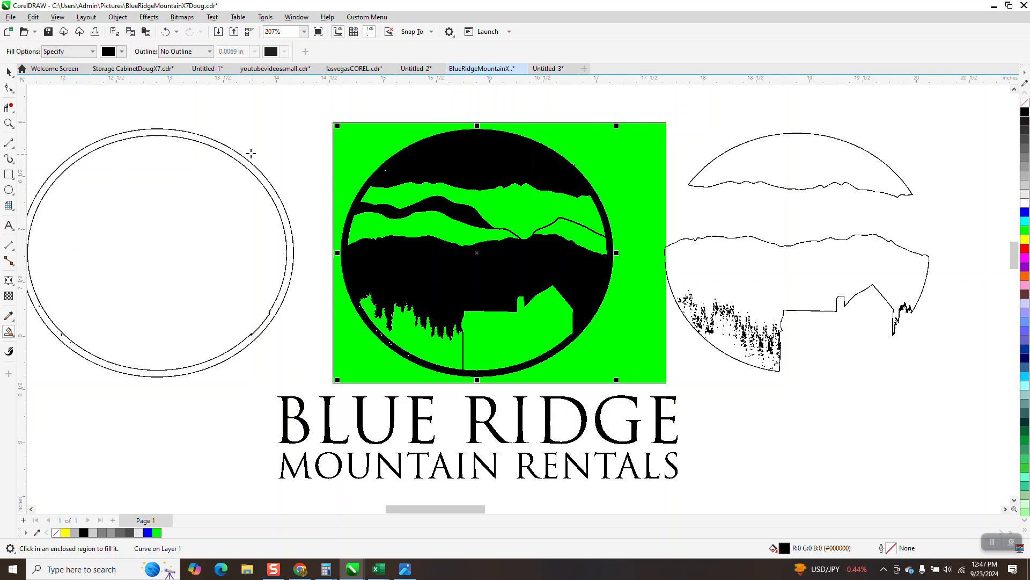
# Step: Examine the black ring and cap for stray specks, especially along the ring's lower-left band beside the trees
pyautogui.click(9, 123)
pyautogui.moveTo(315, 156); pyautogui.dragTo(472, 223)
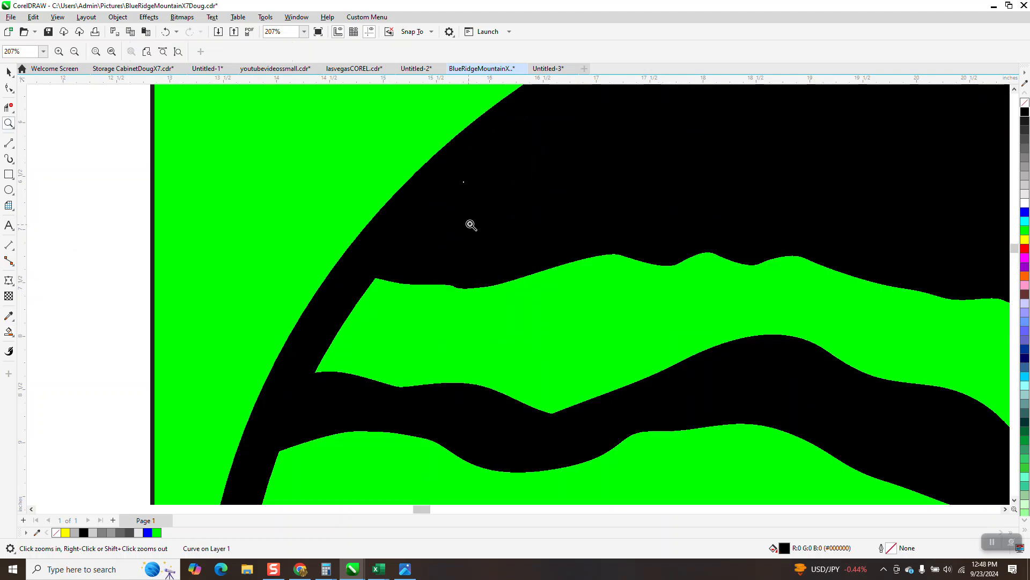
pyautogui.moveTo(450, 174); pyautogui.dragTo(578, 210)
pyautogui.scroll(-3, 415, 199)
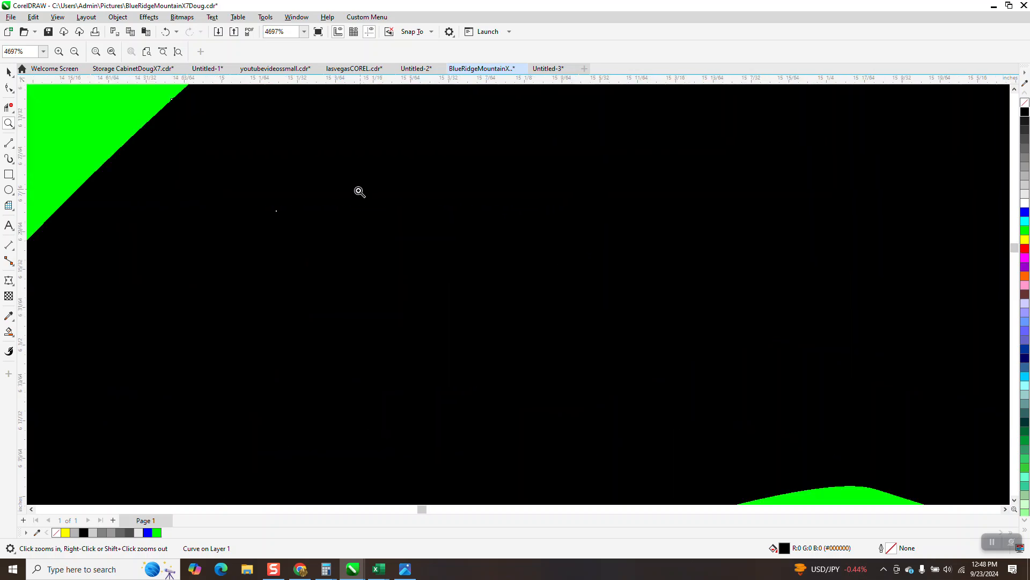
pyautogui.scroll(-3, 333, 203)
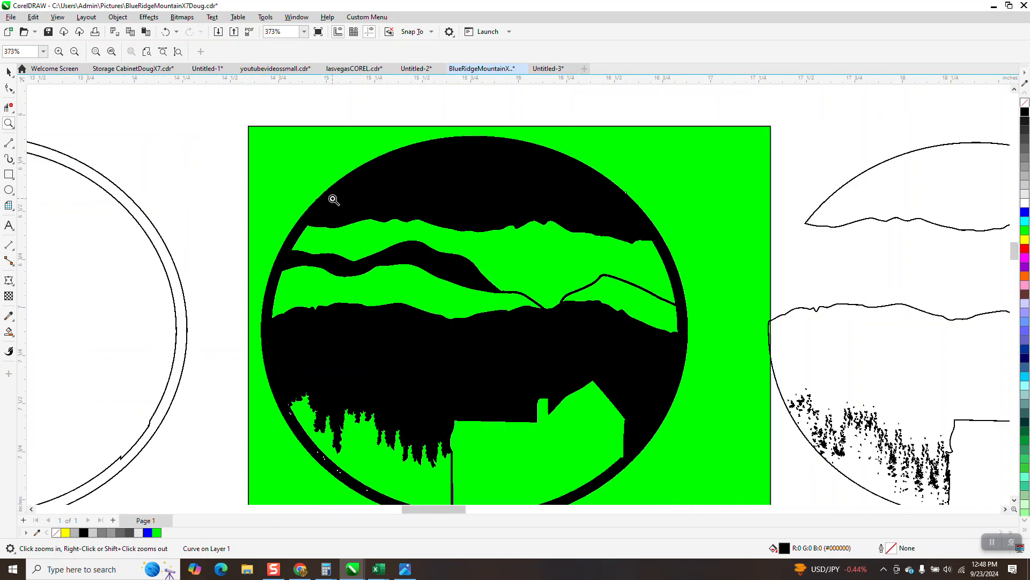
pyautogui.scroll(-1, 357, 184)
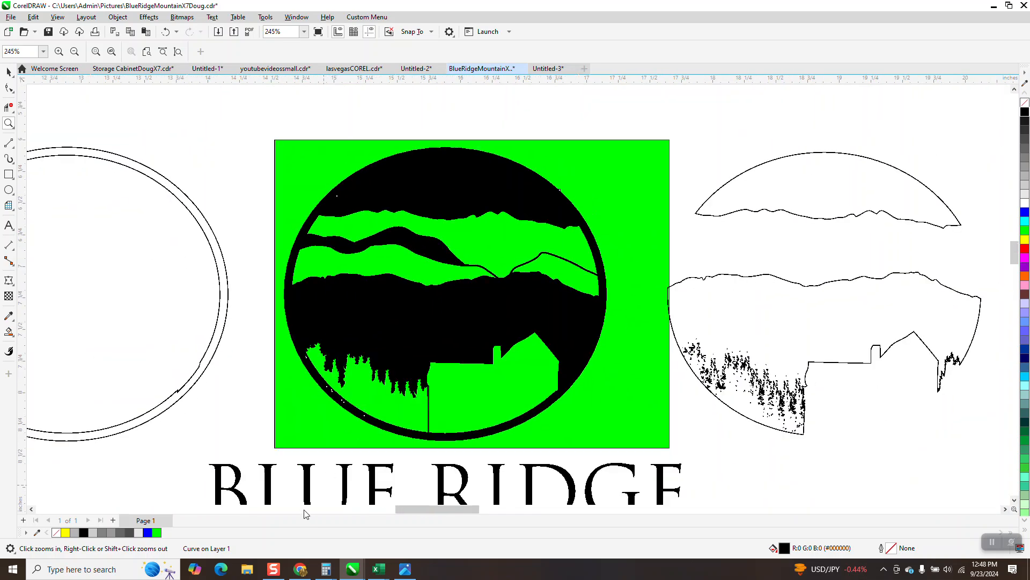
pyautogui.moveTo(312, 338); pyautogui.dragTo(395, 418)
pyautogui.scroll(-5, 129, 126)
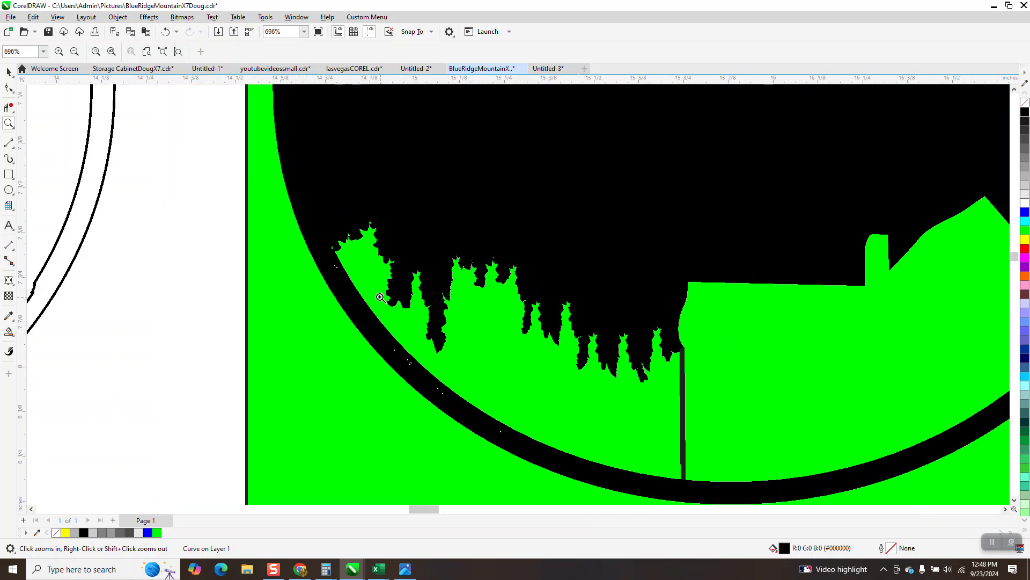
pyautogui.click(8, 72)
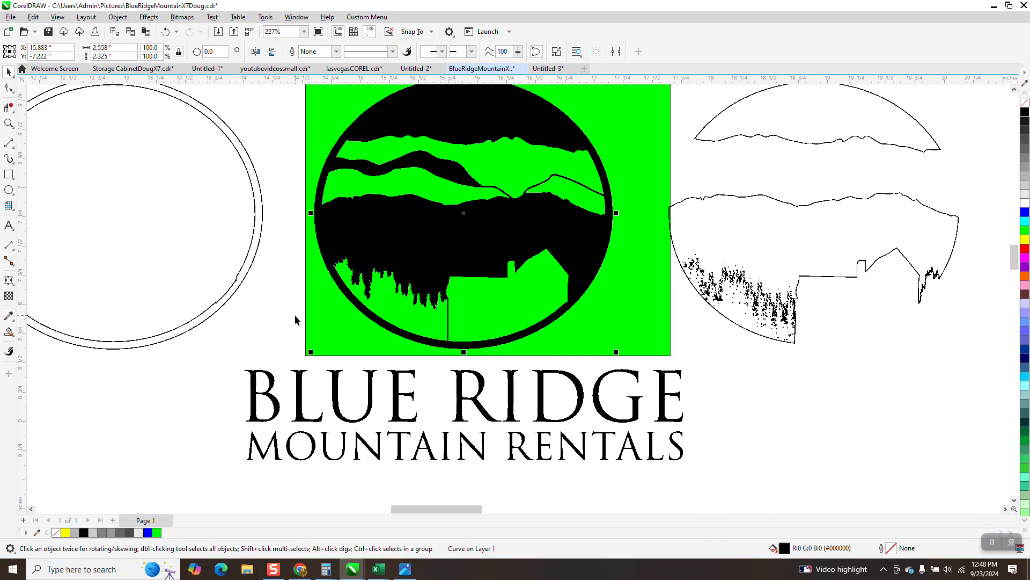
pyautogui.click(295, 315)
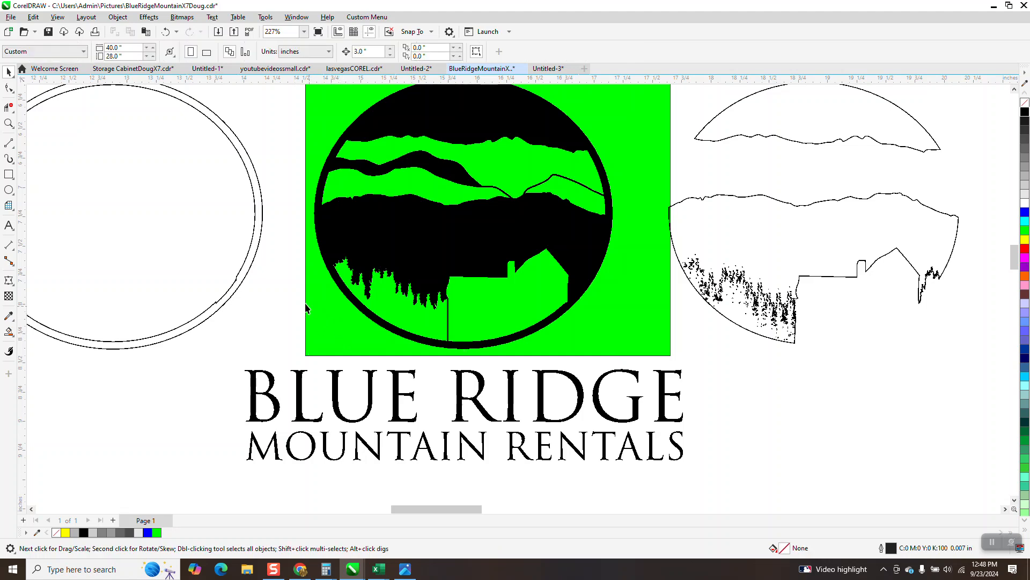
pyautogui.click(9, 123)
pyautogui.moveTo(320, 254); pyautogui.dragTo(495, 374)
pyautogui.moveTo(429, 247); pyautogui.dragTo(475, 286)
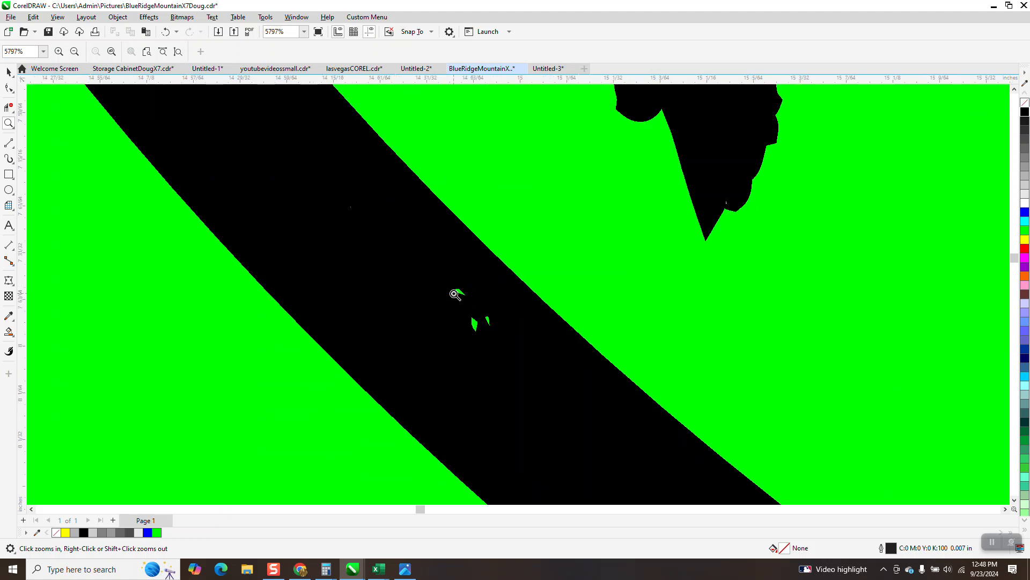
# Step: Try sending the black ring to the back of the page, and undo the order change
pyautogui.click(15, 147)
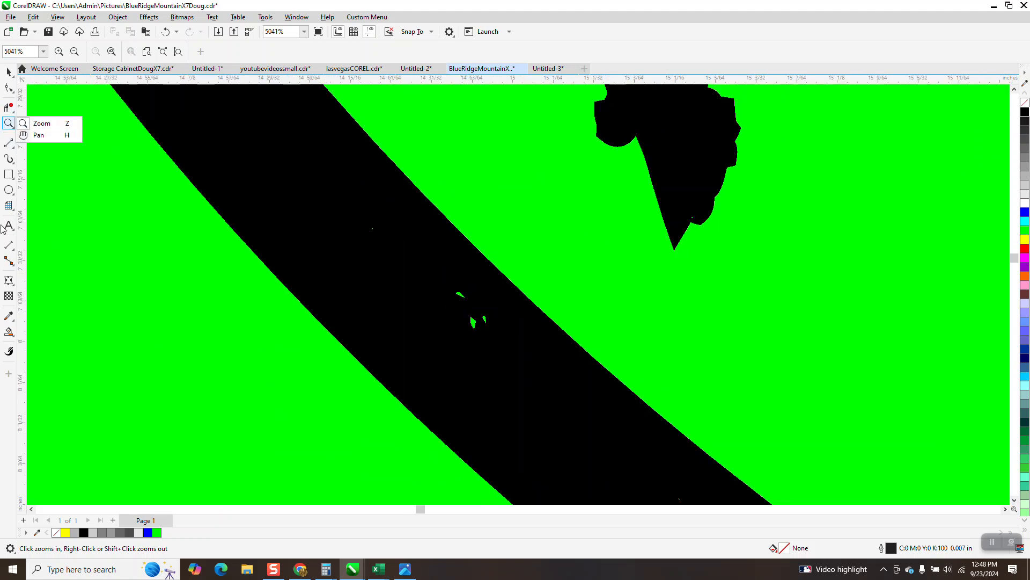
pyautogui.click(10, 249)
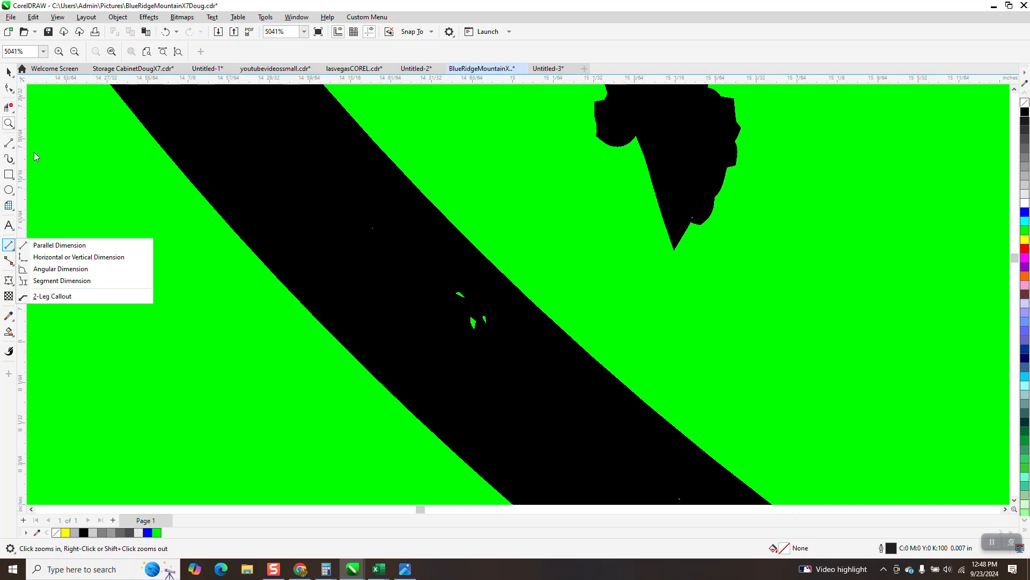
pyautogui.click(37, 72)
pyautogui.click(306, 152)
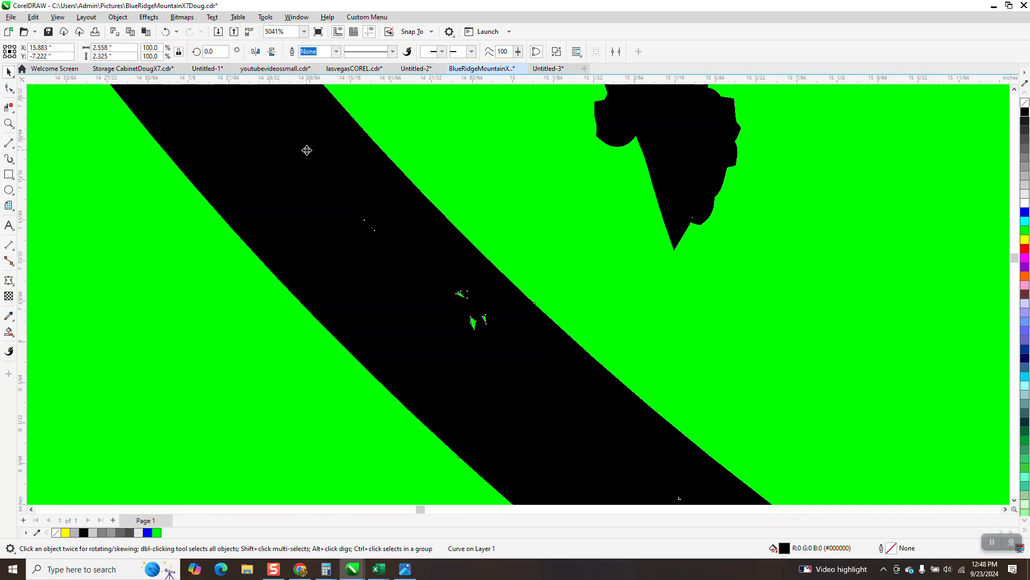
pyautogui.click(118, 17)
pyautogui.moveTo(156, 191)
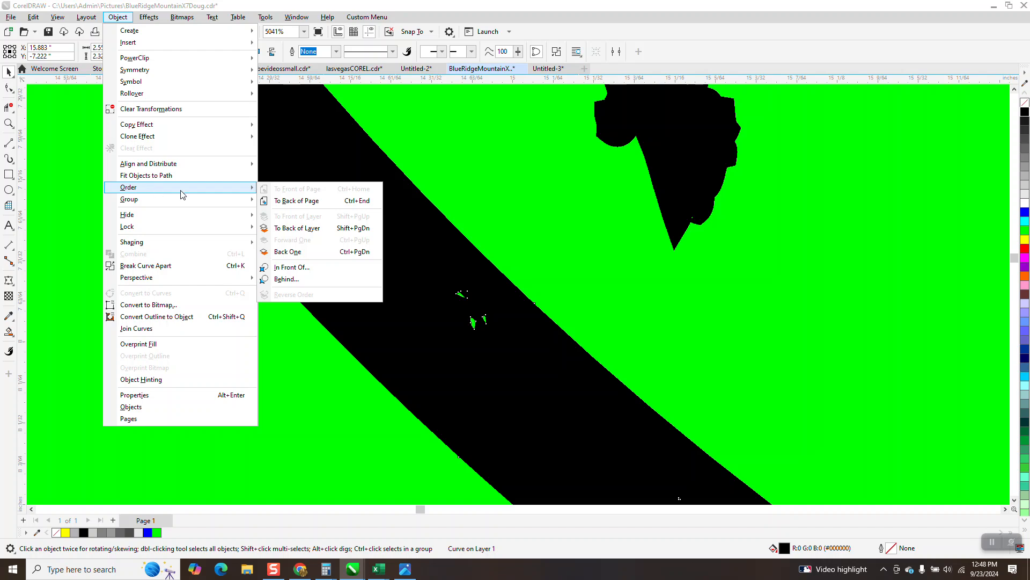
pyautogui.click(297, 201)
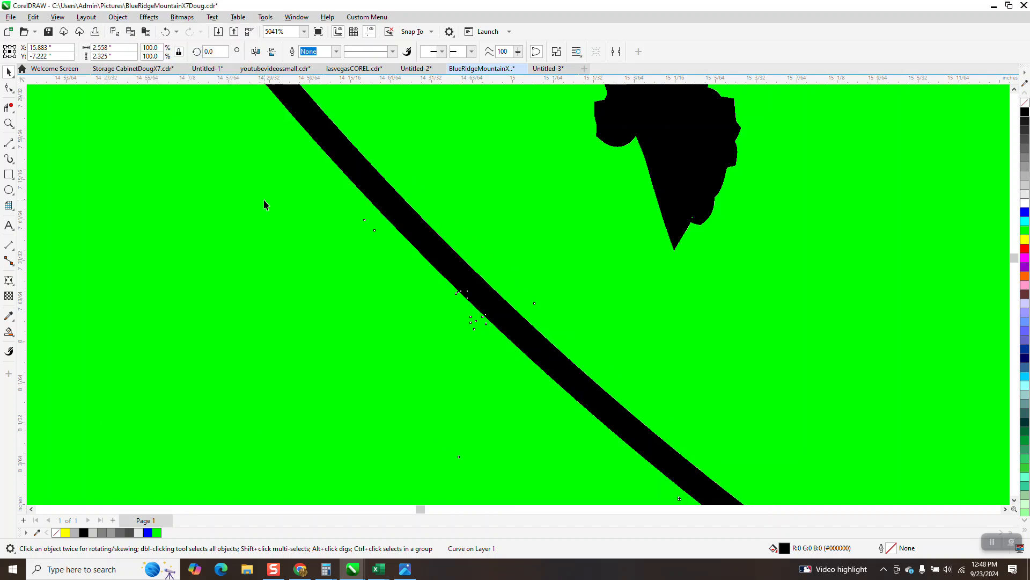
pyautogui.scroll(-6, 427, 340)
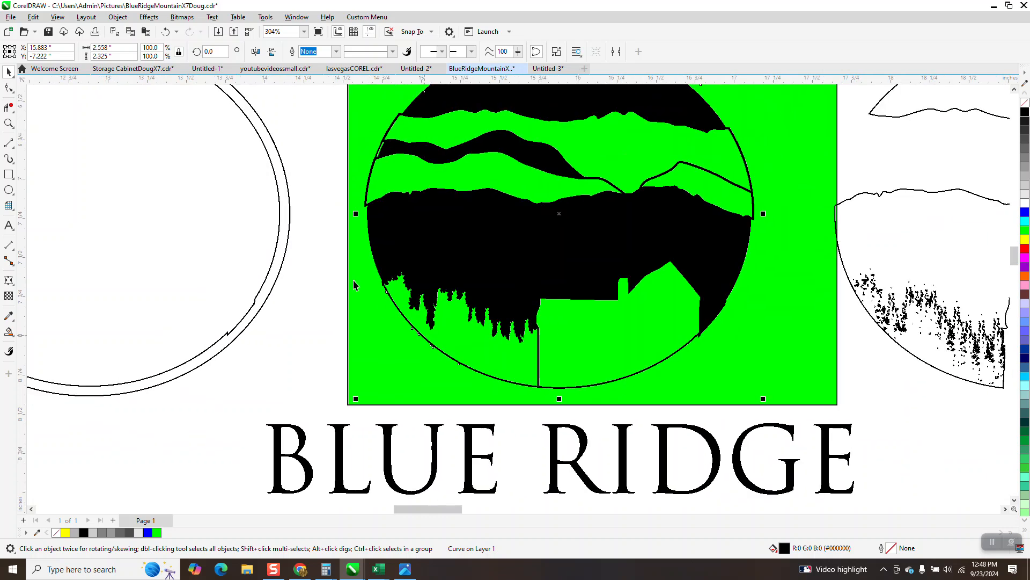
pyautogui.click(167, 32)
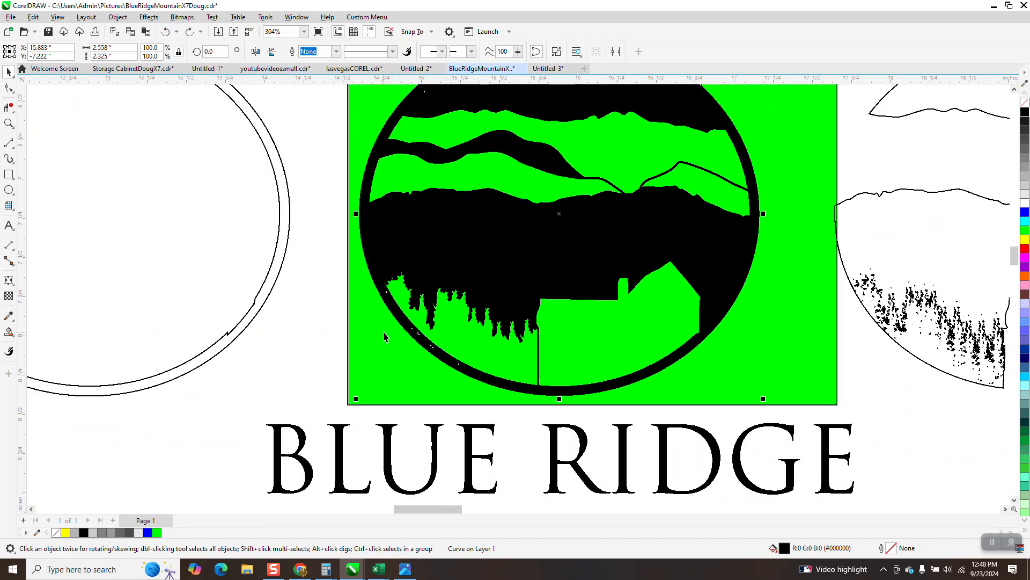
# Step: Examine the tiny gaps inside the ring's lower-left band up close and compare them with the whole logo
pyautogui.click(8, 124)
pyautogui.moveTo(403, 305); pyautogui.dragTo(450, 359)
pyautogui.moveTo(433, 256); pyautogui.dragTo(502, 336)
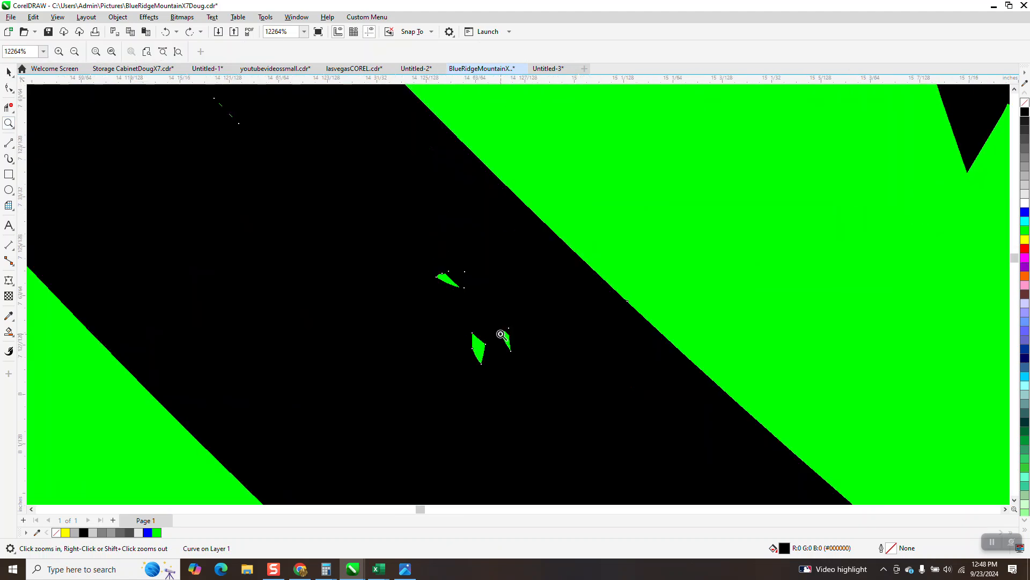
pyautogui.click(8, 331)
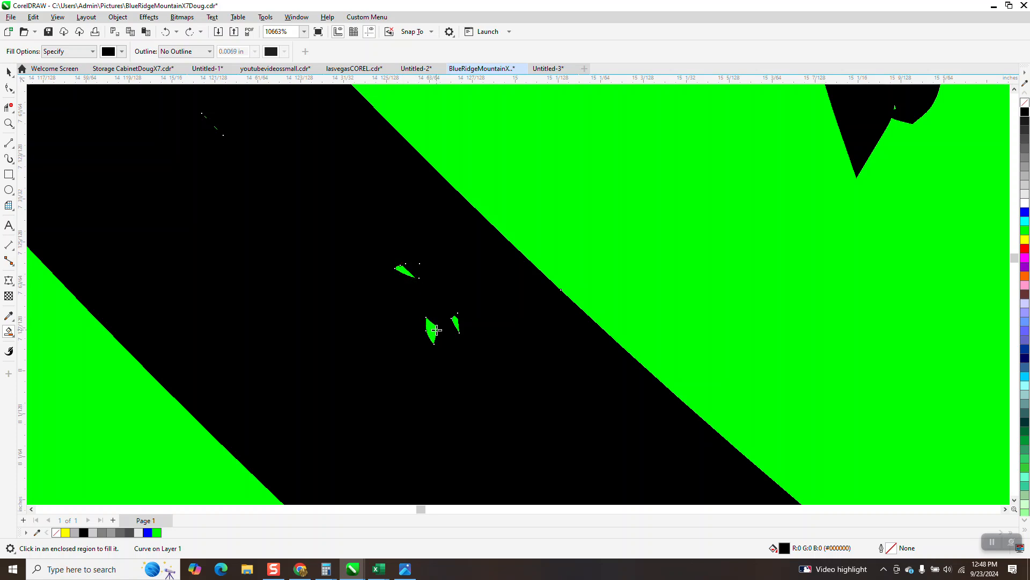
pyautogui.scroll(-8, 458, 322)
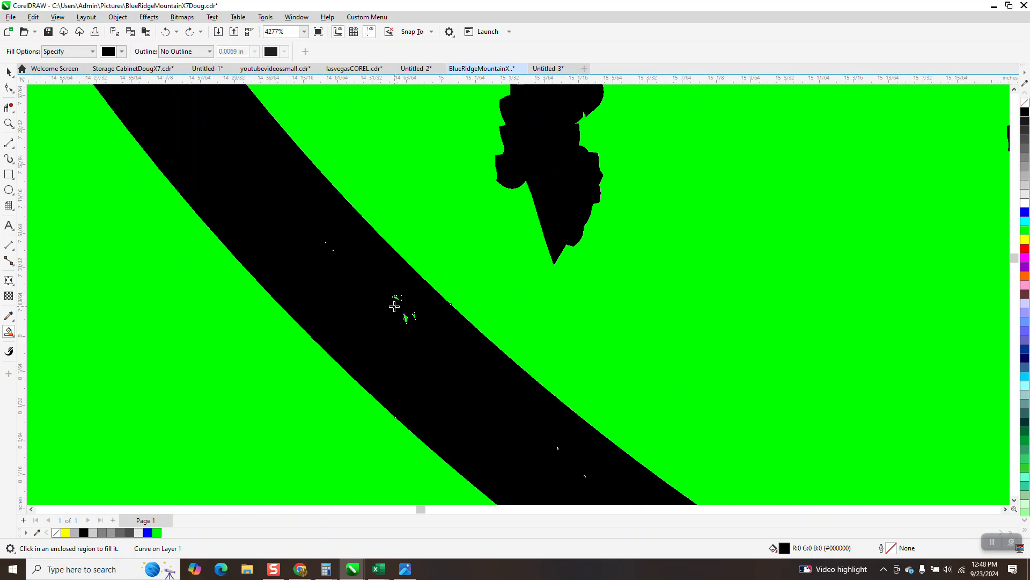
pyautogui.click(9, 68)
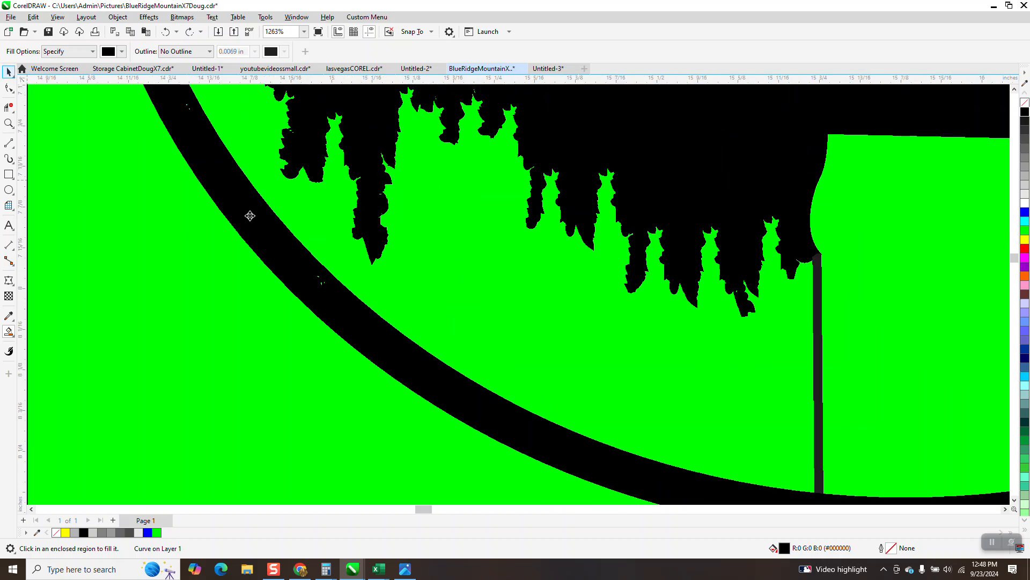
pyautogui.scroll(-4, 249, 213)
pyautogui.click(495, 287)
pyautogui.scroll(-2, 495, 287)
pyautogui.scroll(-2, 414, 288)
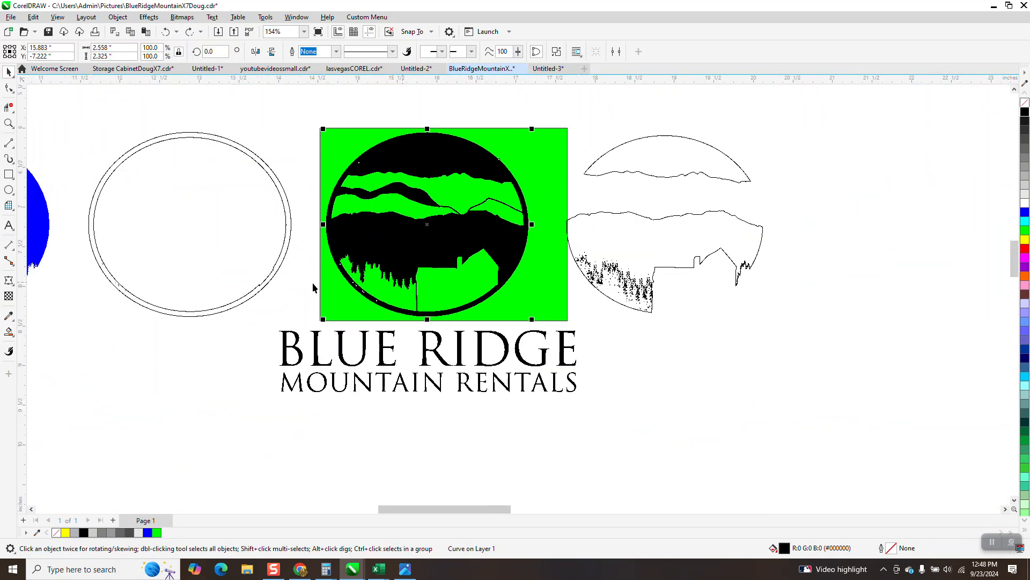
# Step: Delete the two outlined ovals beside the green rectangle and move the black ring 3 inches left into their place
pyautogui.click(275, 272)
pyautogui.click(276, 271)
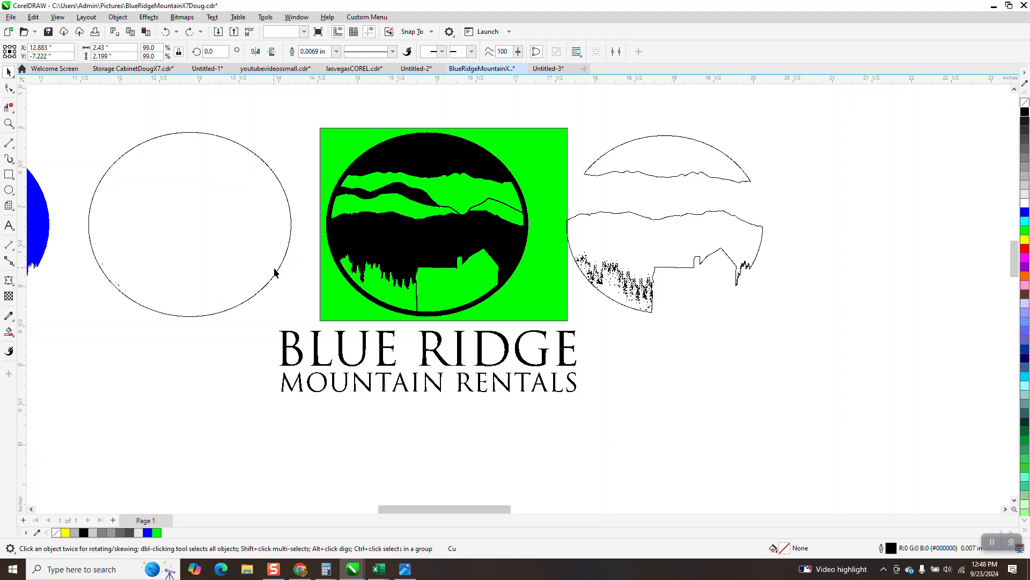
pyautogui.click(286, 268)
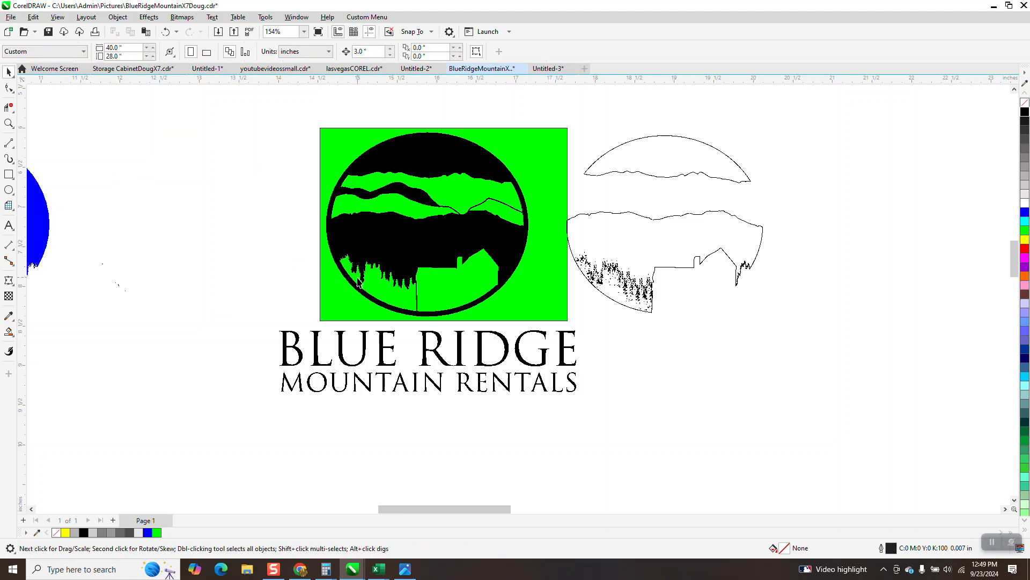
pyautogui.click(358, 290)
pyautogui.press('Left')
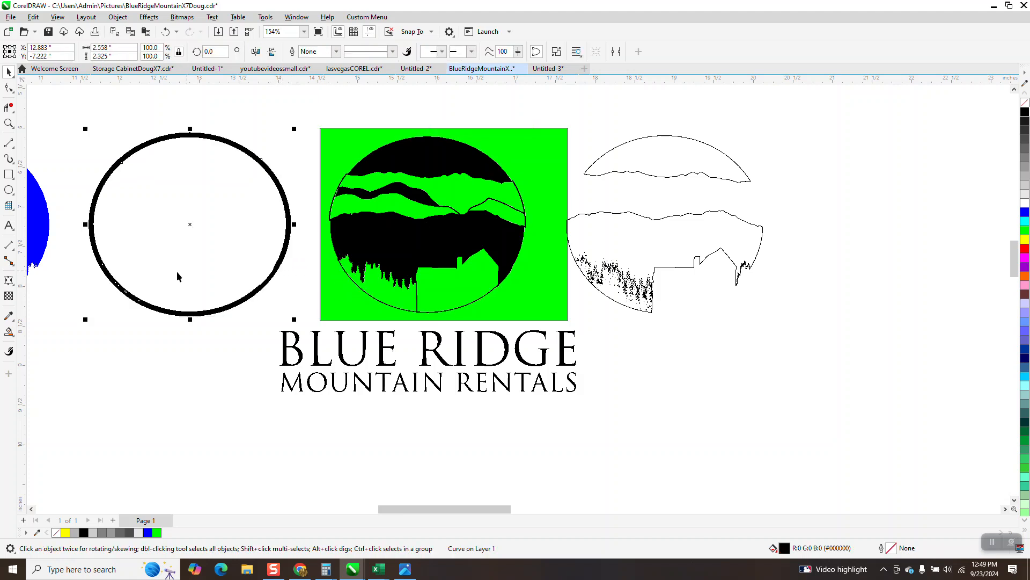
# Step: Remove the ring's fill and give it a black outline
pyautogui.click(8, 123)
pyautogui.moveTo(72, 238); pyautogui.dragTo(250, 355)
pyautogui.scroll(-6, 255, 343)
pyautogui.scroll(-1, 130, 209)
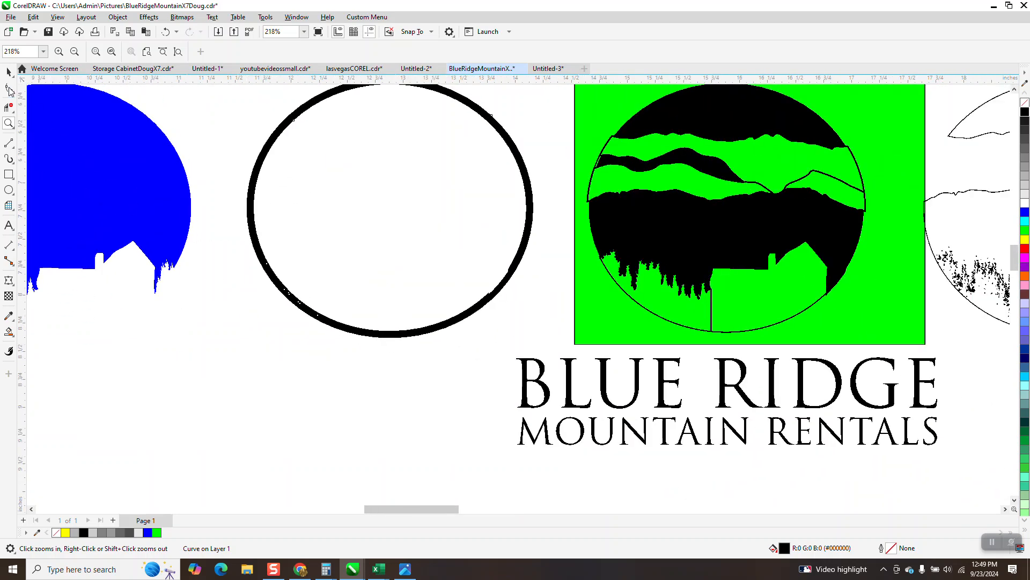
pyautogui.click(9, 71)
pyautogui.click(1026, 102)
pyautogui.rightClick(1025, 111)
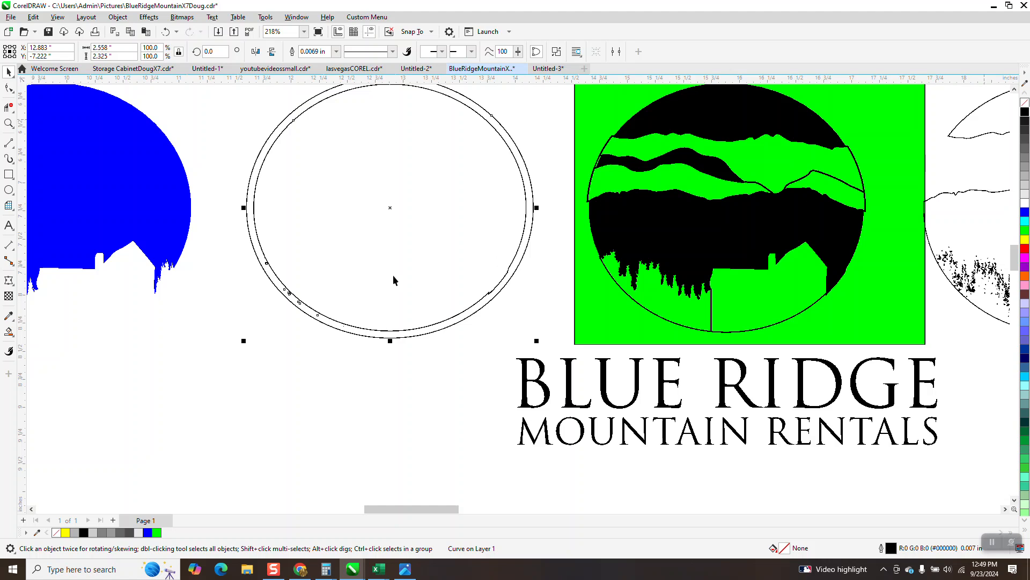
# Step: Examine the outlined ring's nodes for stray fragments and jagged spots along its lower-left band
pyautogui.click(8, 122)
pyautogui.moveTo(225, 222); pyautogui.dragTo(423, 378)
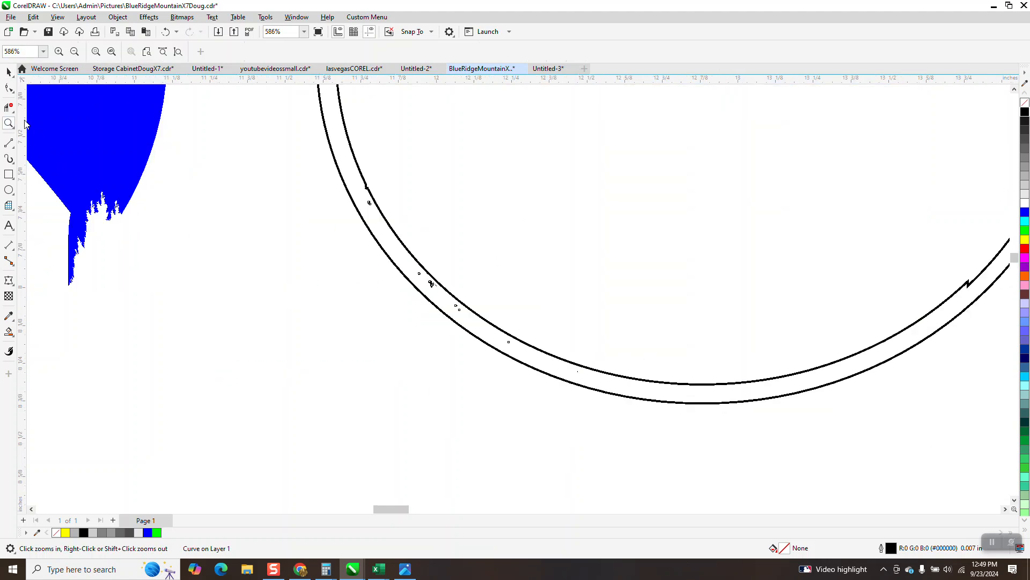
pyautogui.click(9, 89)
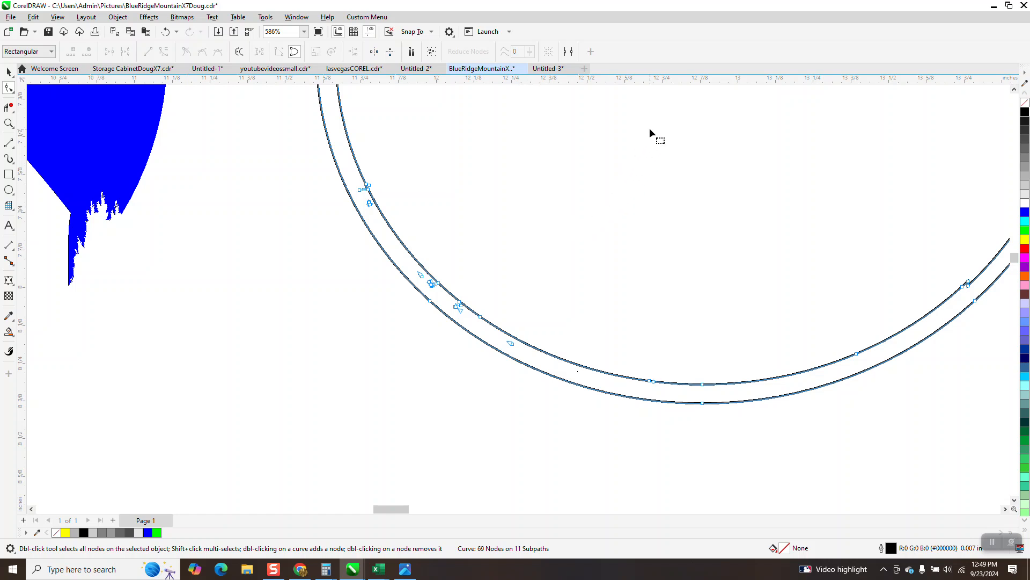
pyautogui.click(8, 124)
pyautogui.moveTo(278, 164); pyautogui.dragTo(499, 255)
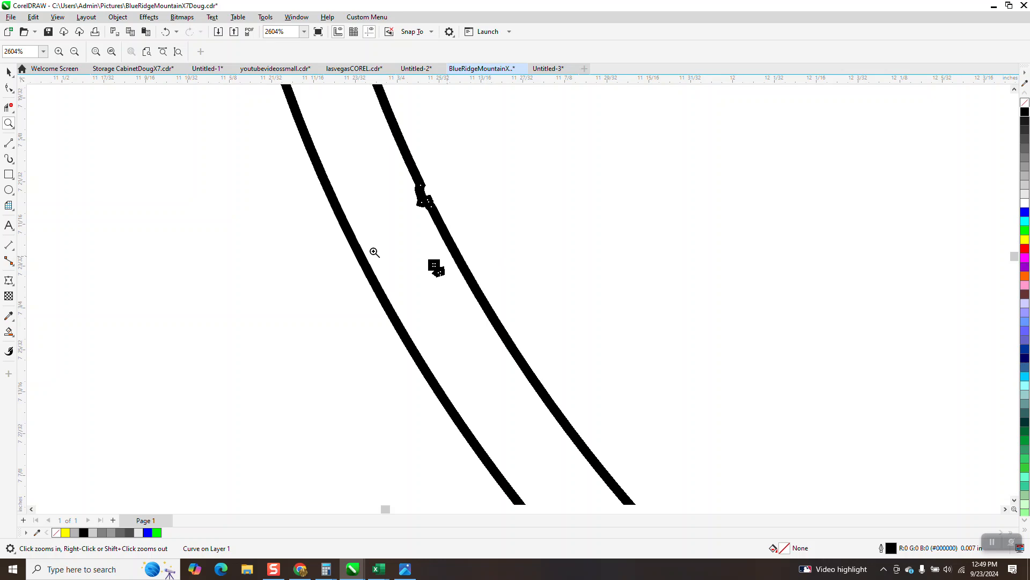
pyautogui.click(9, 89)
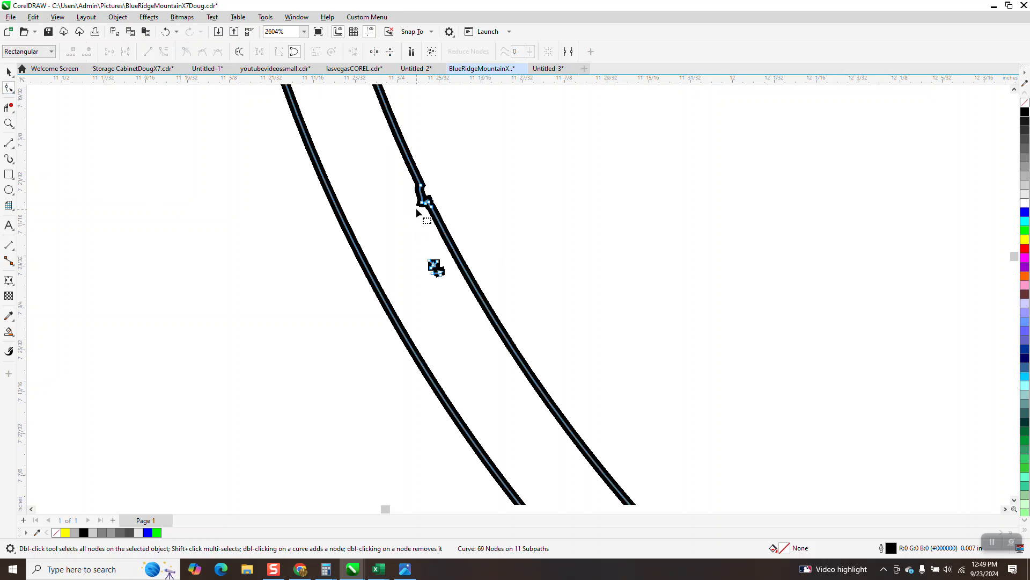
pyautogui.scroll(-3, 322, 294)
pyautogui.scroll(-5, 310, 287)
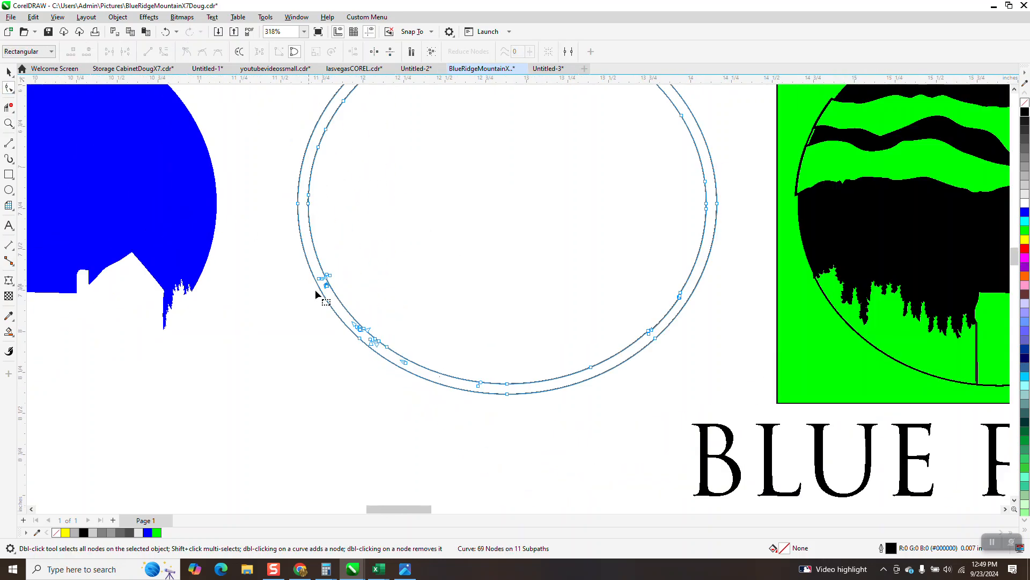
pyautogui.scroll(-2, 375, 280)
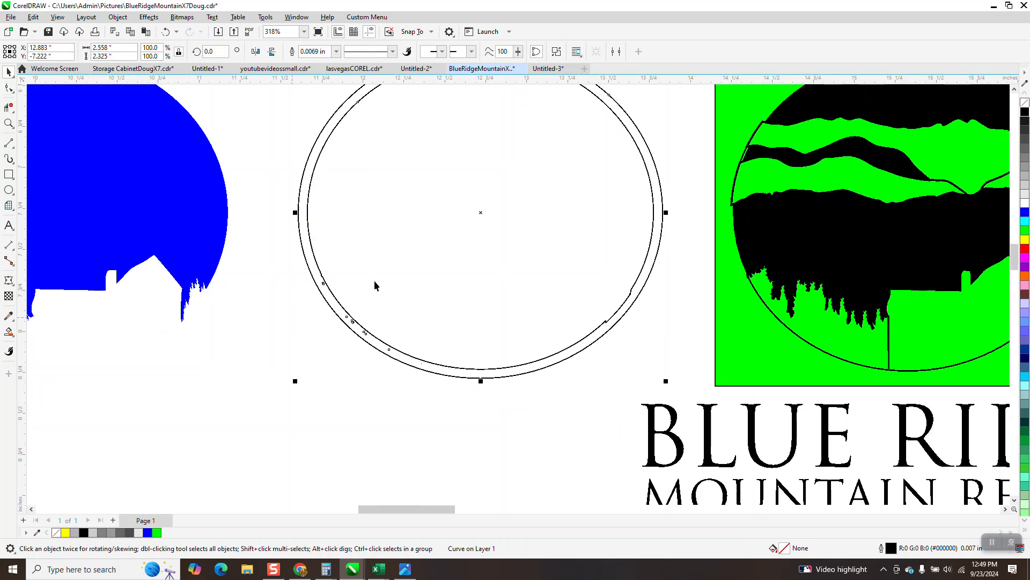
# Step: Break the outlined ring curve apart and move its outer oval 3 inches straight down, clear of the rest
pyautogui.press('space')
pyautogui.click(118, 17)
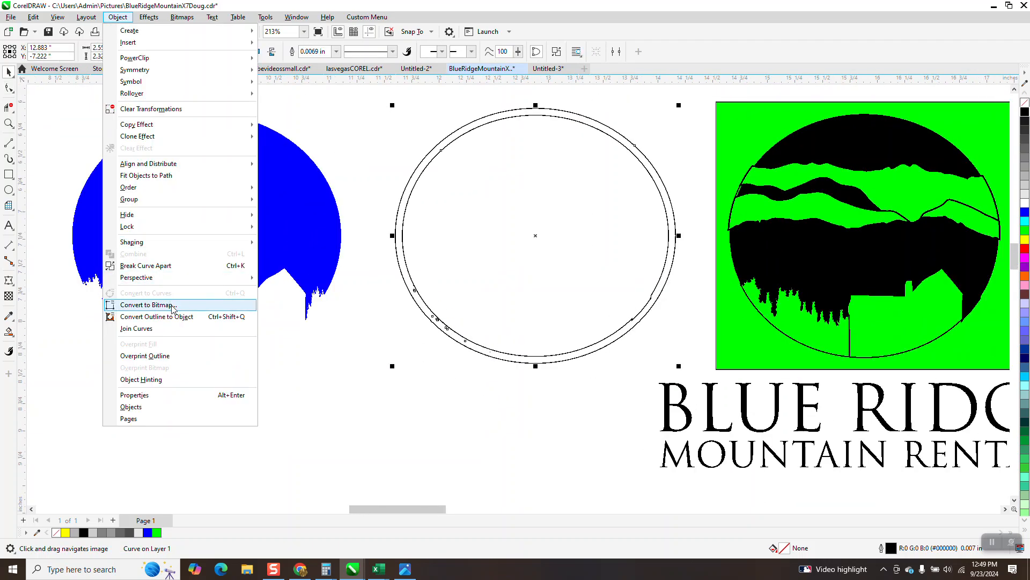
pyautogui.click(150, 267)
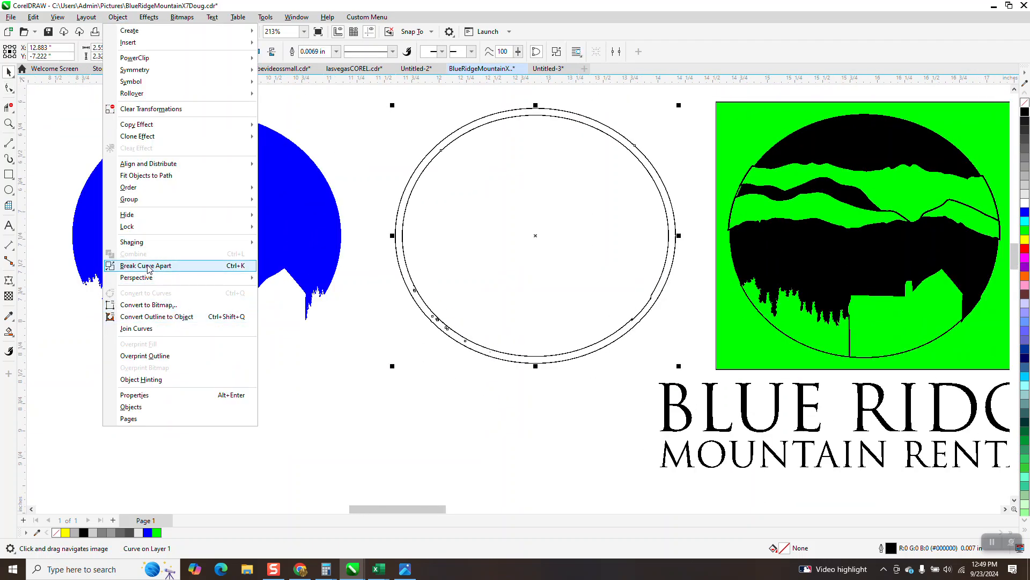
pyautogui.click(457, 392)
pyautogui.click(485, 356)
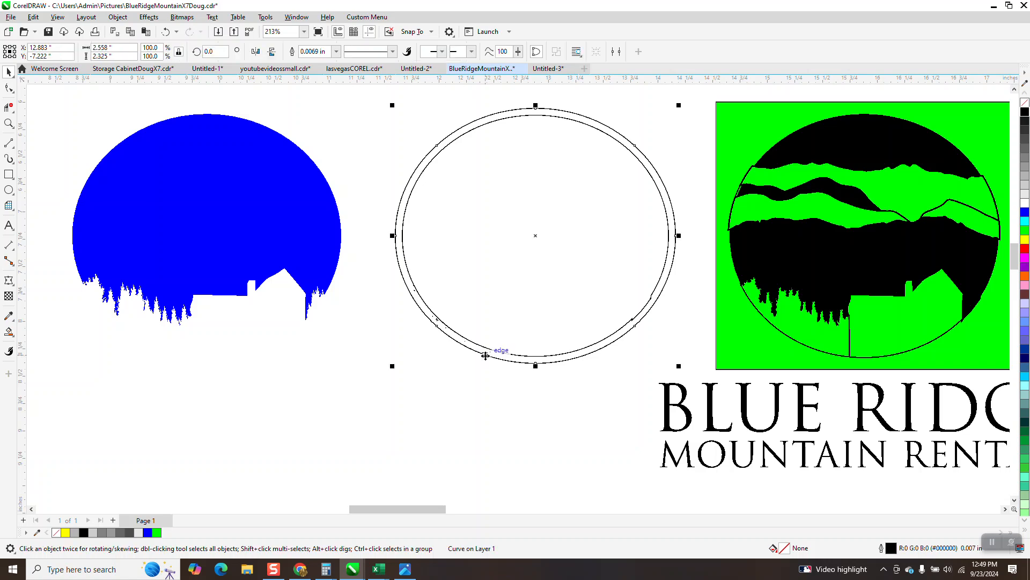
pyautogui.press('Down')
pyautogui.scroll(-3, 350, 315)
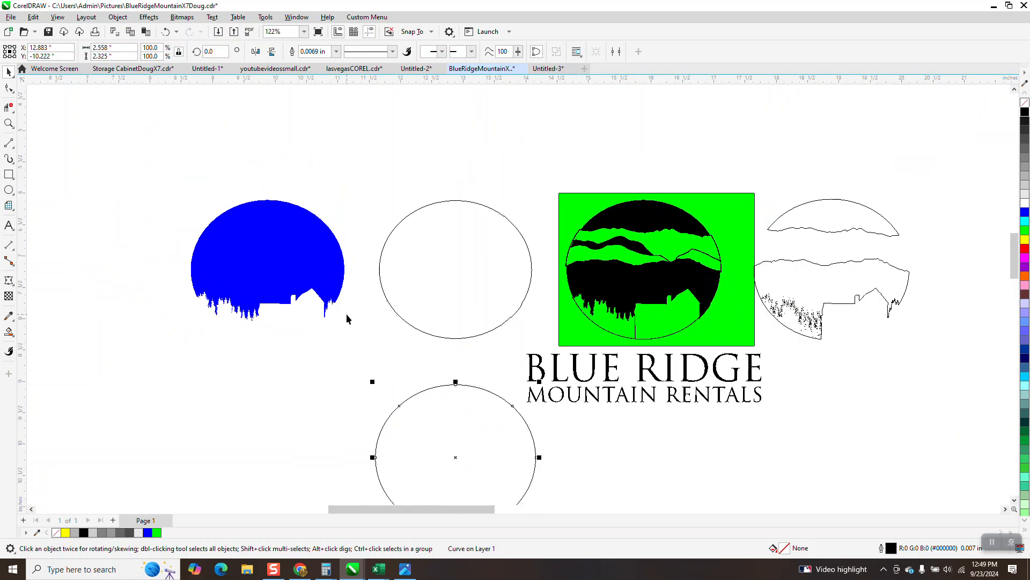
# Step: Make a concentric smaller copy inside the moved oval, scaled to about 93.3 percent (2.387 by 2.169 inches)
pyautogui.click(9, 123)
pyautogui.moveTo(341, 421); pyautogui.dragTo(412, 470)
pyautogui.scroll(-5, 285, 389)
pyautogui.scroll(-2, 512, 359)
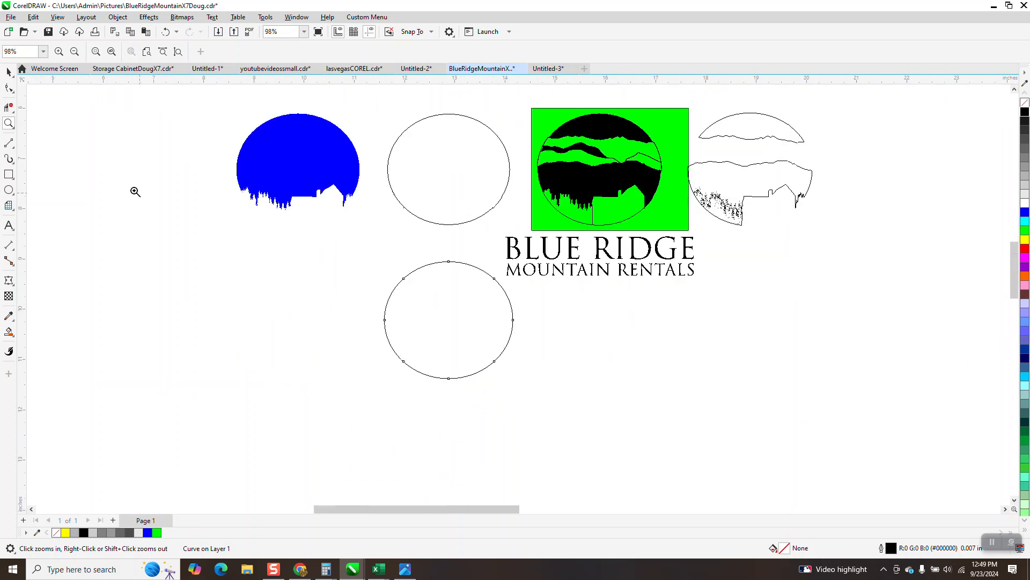
pyautogui.click(9, 73)
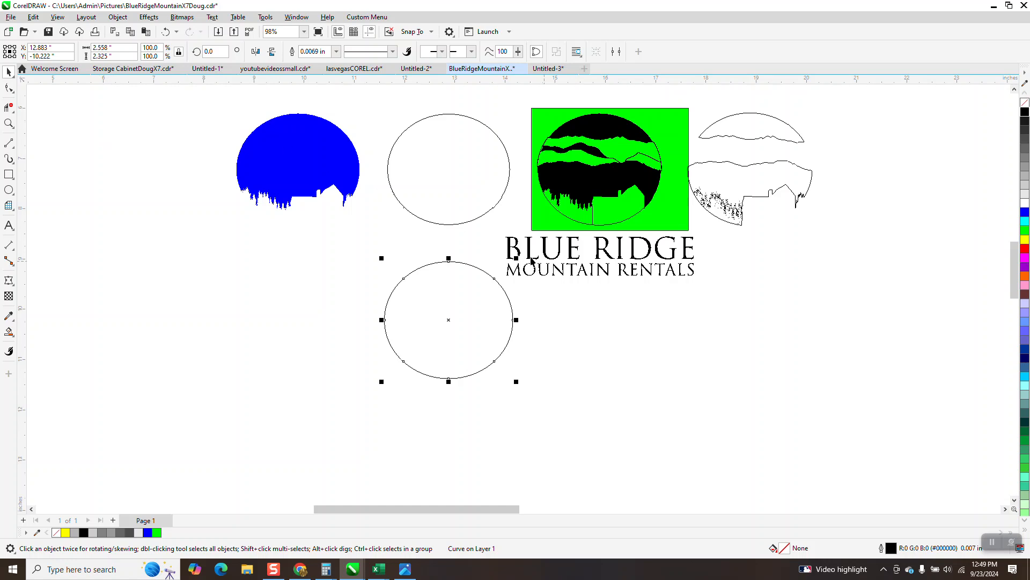
pyautogui.press('Escape')
pyautogui.moveTo(517, 257); pyautogui.dragTo(513, 260)
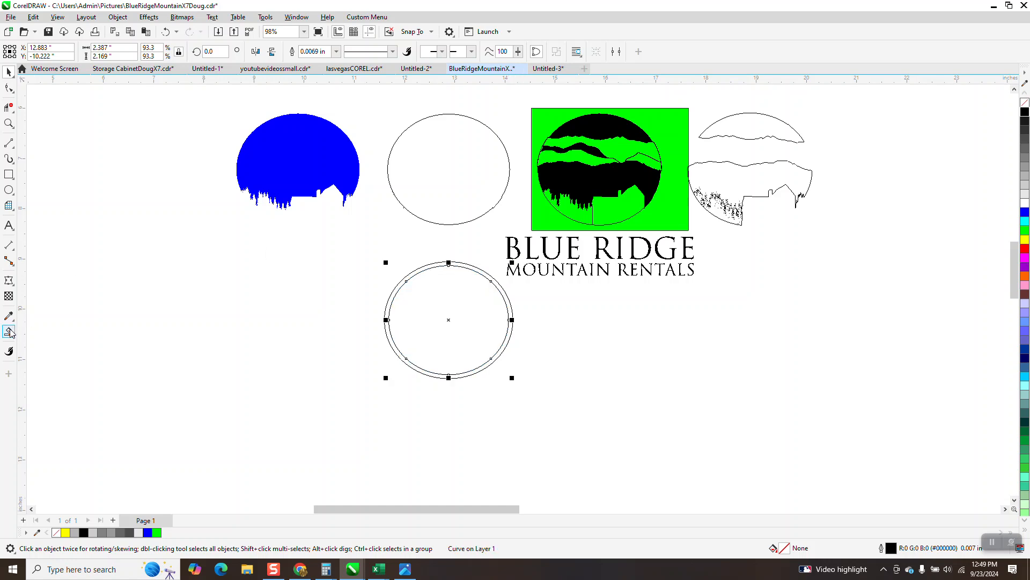
# Step: Smart Fill the band between the two ovals in black without outline and move it 3 inches up and 3 inches right onto the logo
pyautogui.click(484, 274)
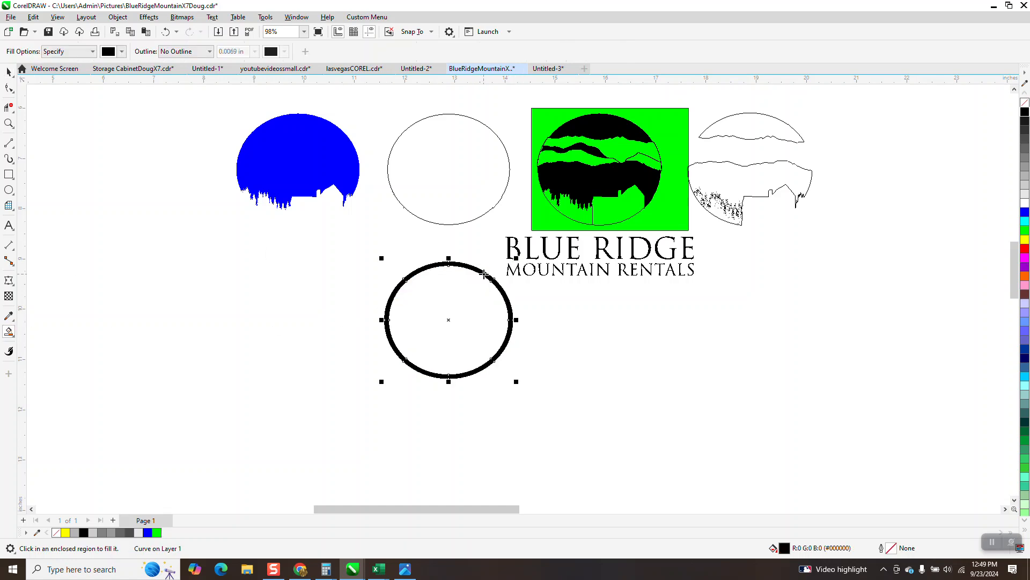
pyautogui.press('Up')
pyautogui.press('Right')
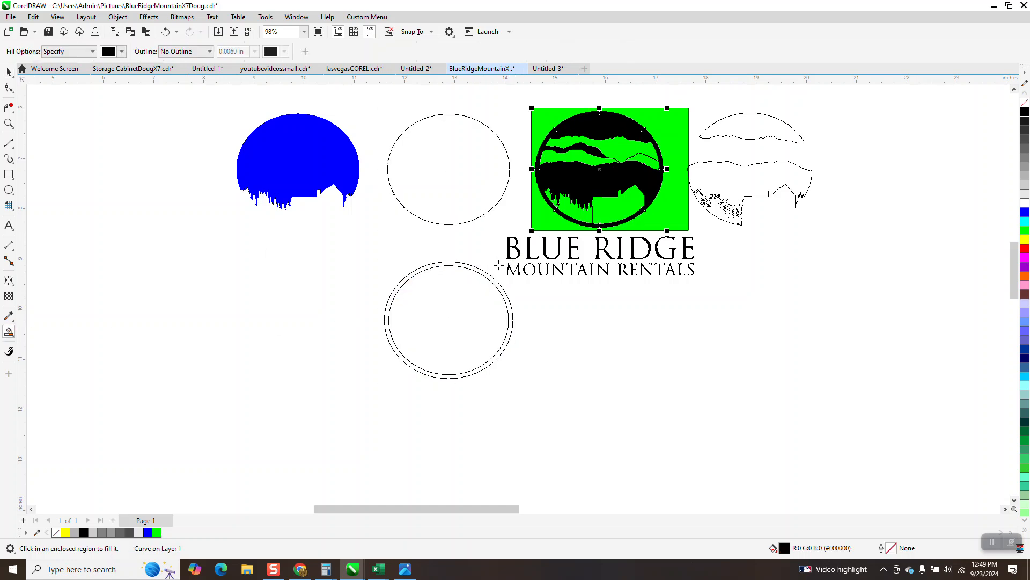
# Step: Examine up close how the thickened black ring meets the ridges and silhouette on the green rectangle
pyautogui.click(9, 124)
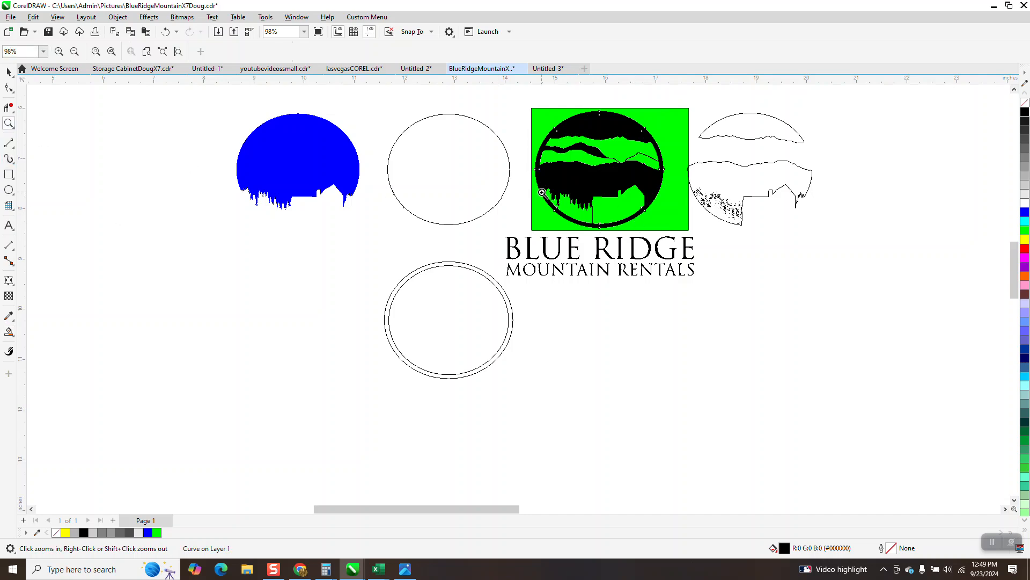
pyautogui.moveTo(543, 194); pyautogui.dragTo(657, 257)
pyautogui.scroll(-3, 654, 256)
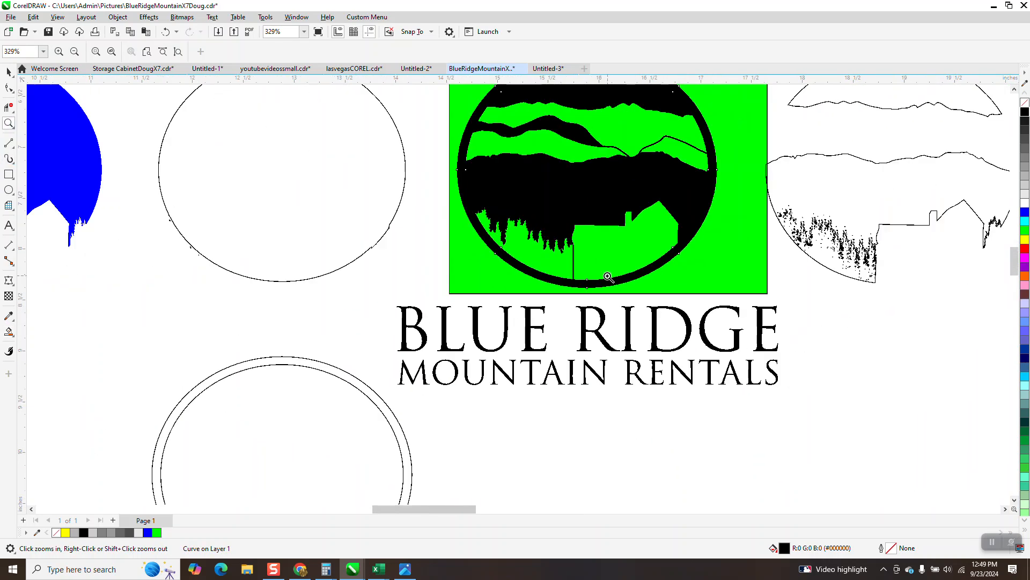
pyautogui.scroll(-1, 608, 275)
pyautogui.moveTo(504, 98); pyautogui.dragTo(782, 180)
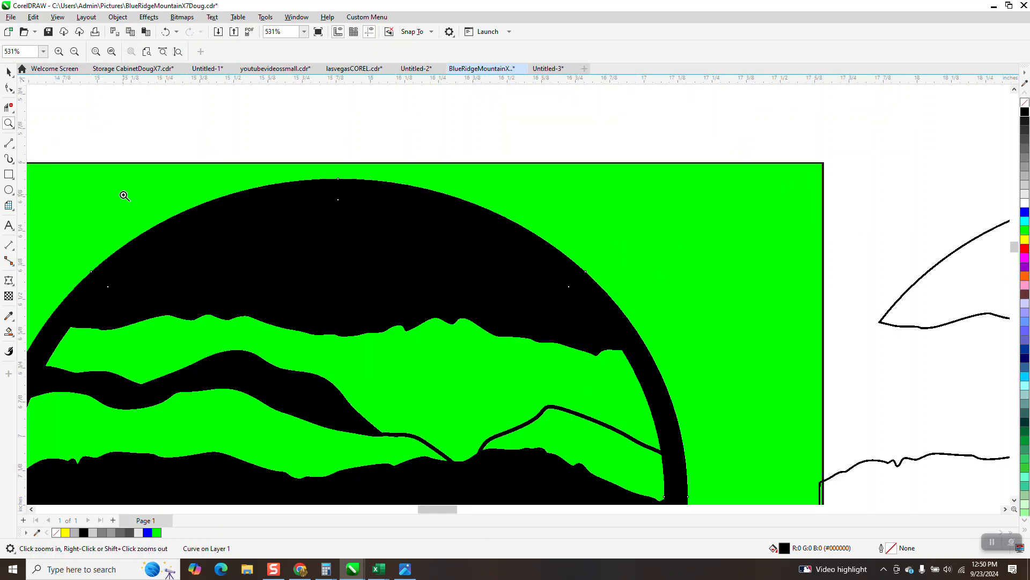
pyautogui.click(10, 71)
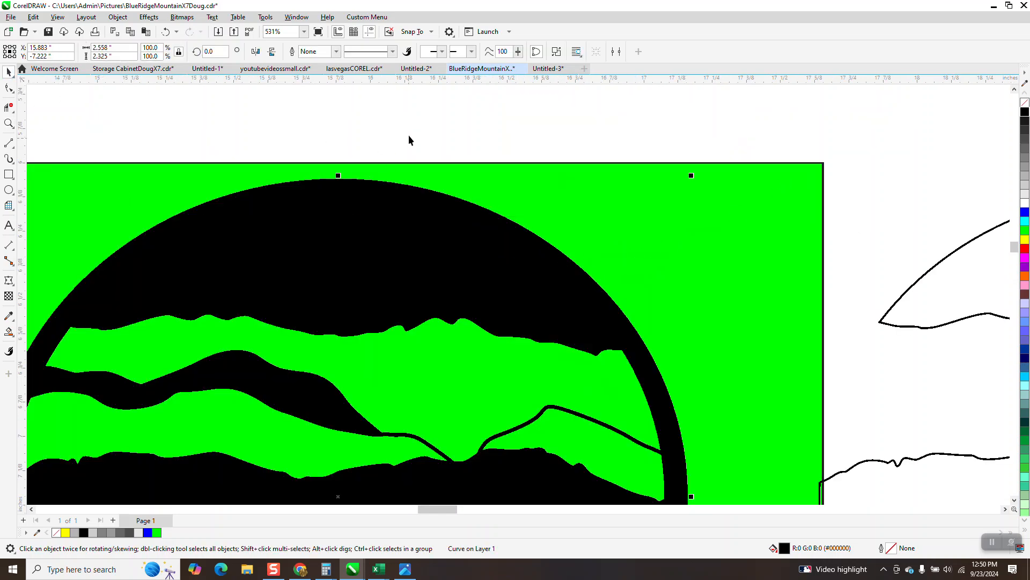
pyautogui.scroll(-2, 409, 140)
pyautogui.click(531, 116)
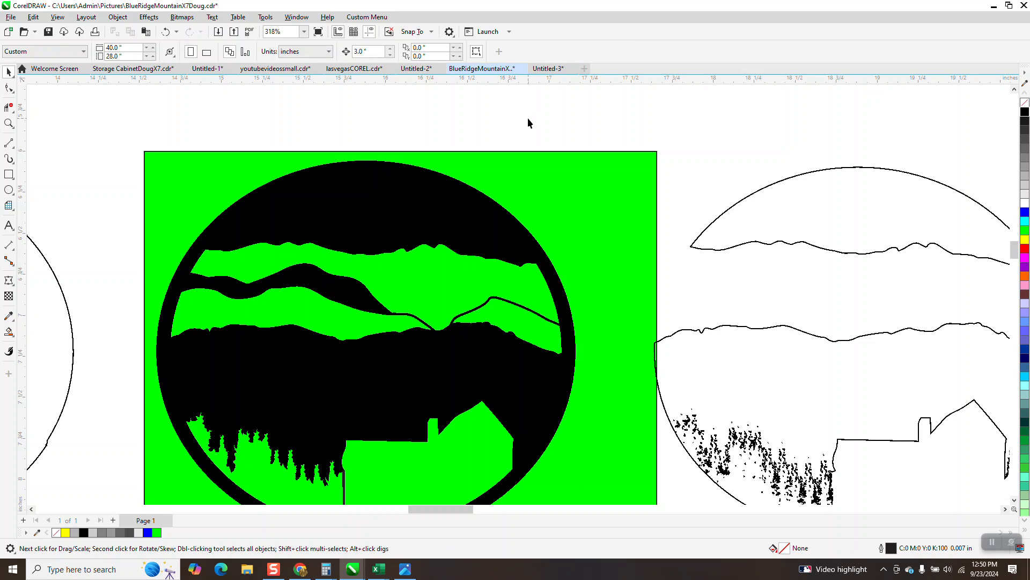
# Step: Compare the rebuilt logo with the photo of the engraved green tumbler, then return to the logo
pyautogui.scroll(-2, 527, 117)
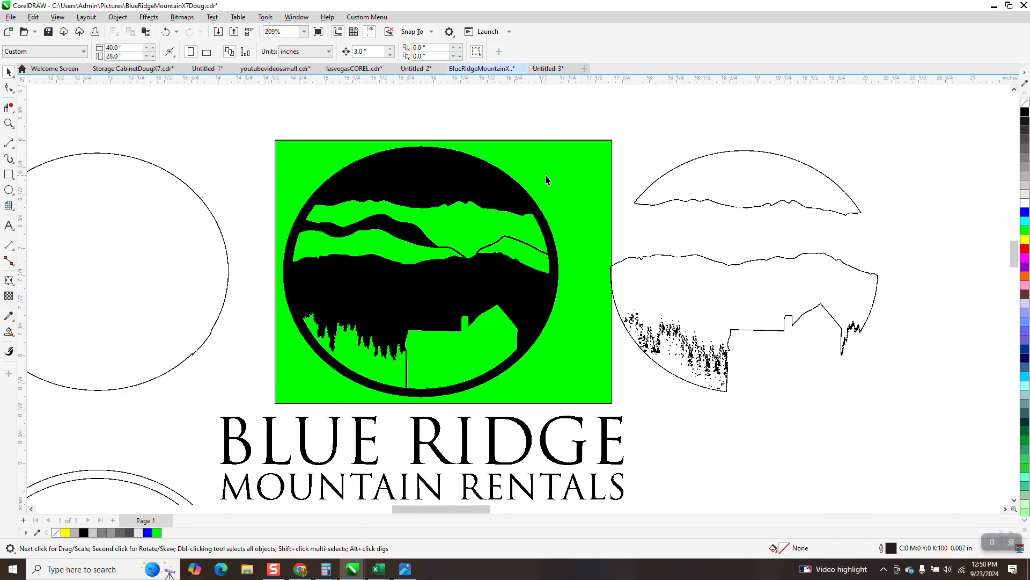
pyautogui.scroll(-5, 529, 178)
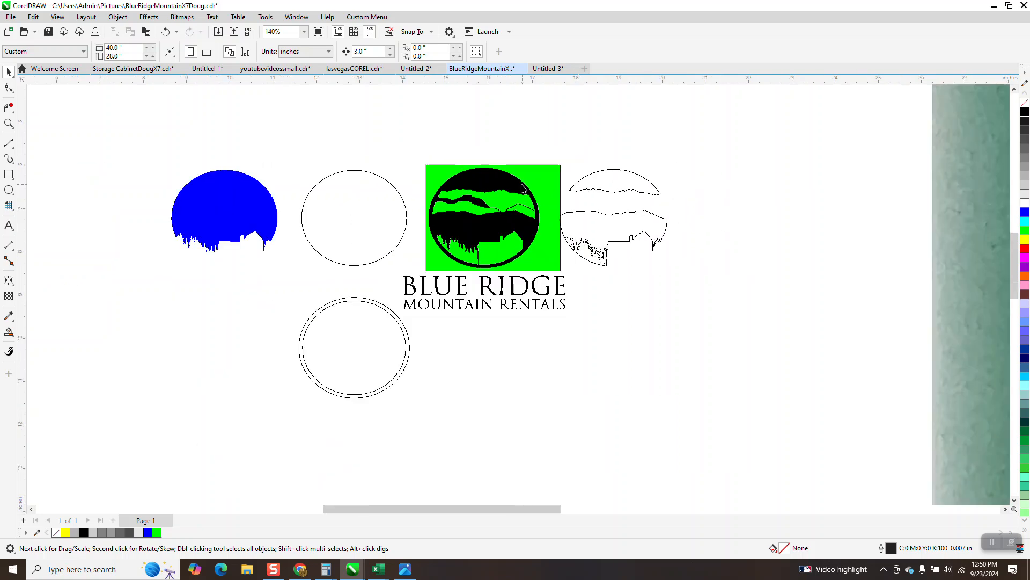
pyautogui.scroll(-2, 518, 186)
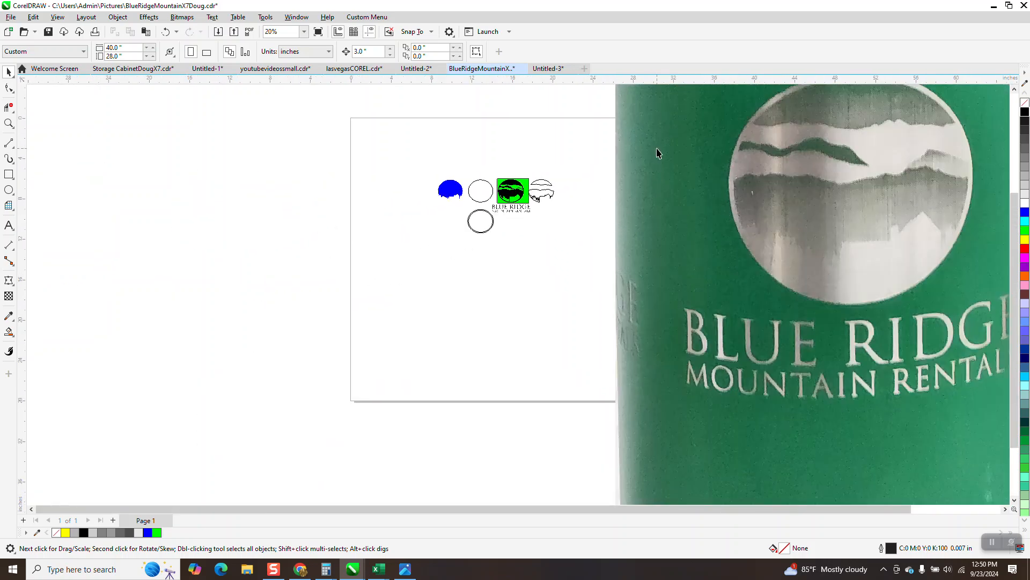
pyautogui.scroll(-3, 633, 303)
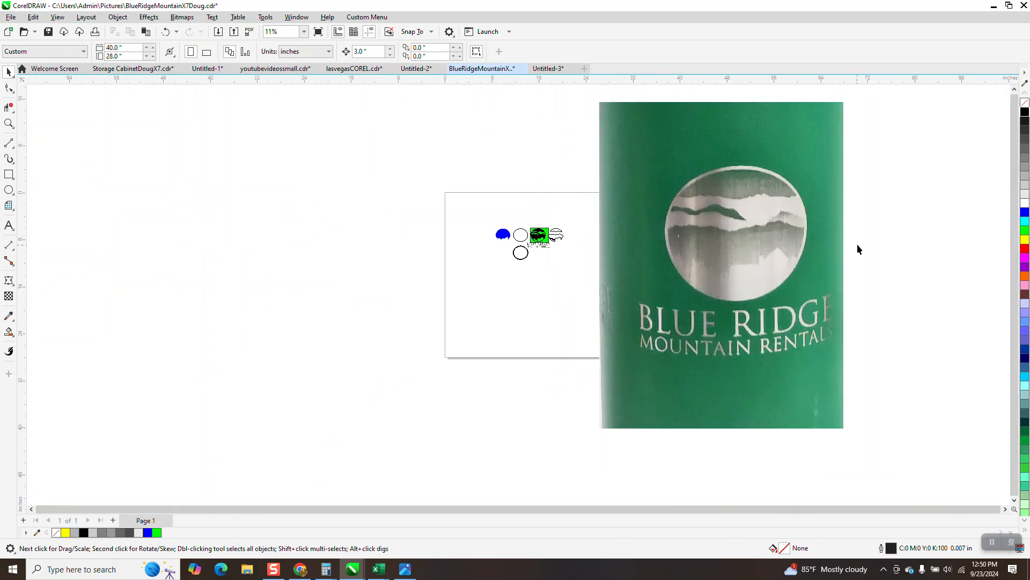
pyautogui.scroll(-2, 763, 234)
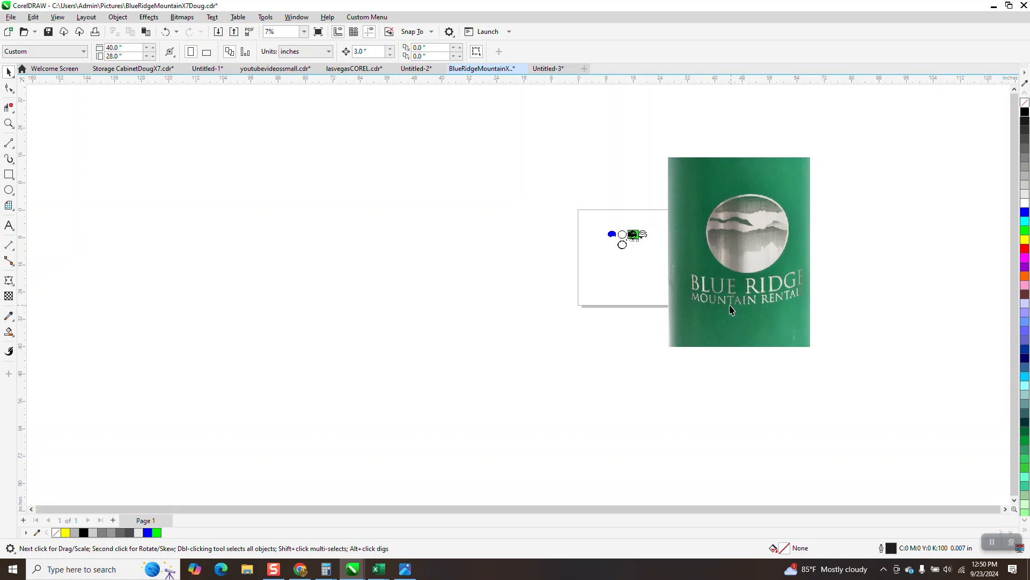
pyautogui.scroll(-1, 731, 310)
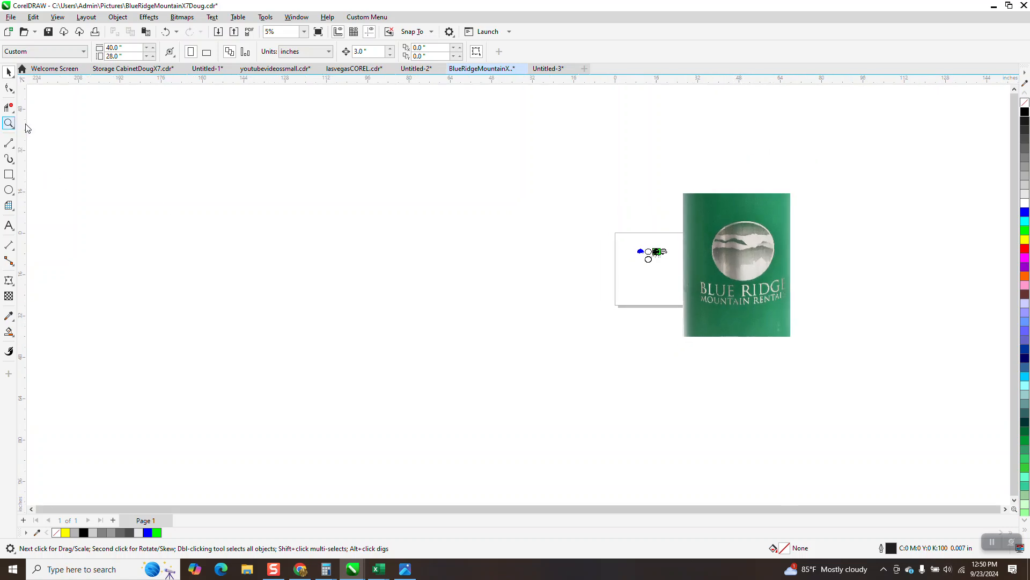
pyautogui.click(8, 124)
pyautogui.moveTo(638, 237); pyautogui.dragTo(708, 275)
pyautogui.moveTo(279, 211); pyautogui.dragTo(493, 309)
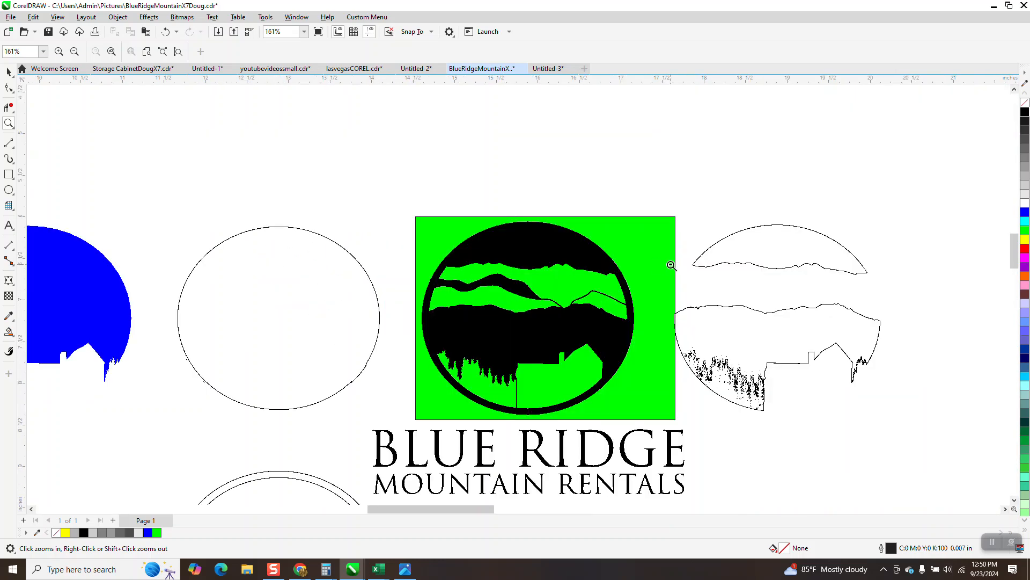